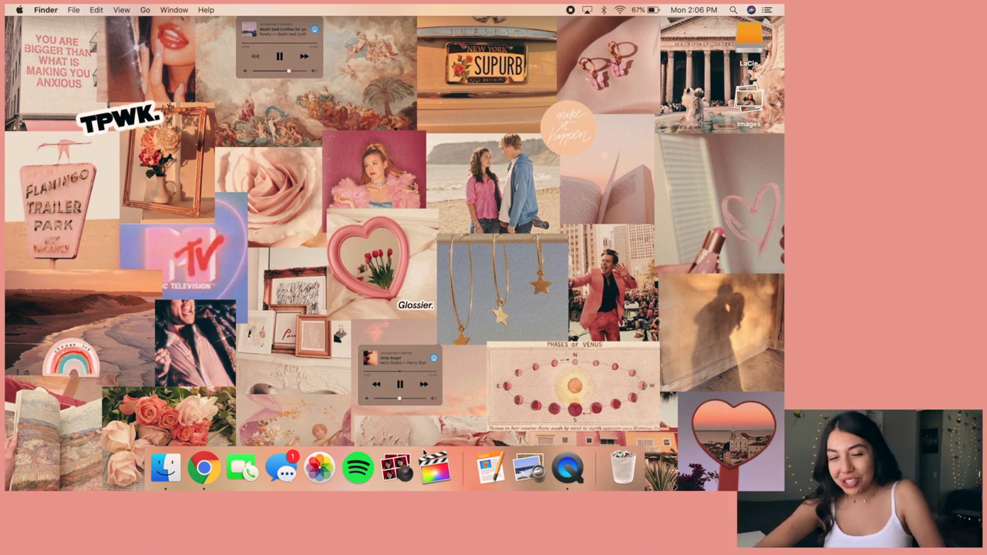
# Launch Final Cut Pro and open the 'external hard drive' library from File > Open Library
pyautogui.click(430, 476)
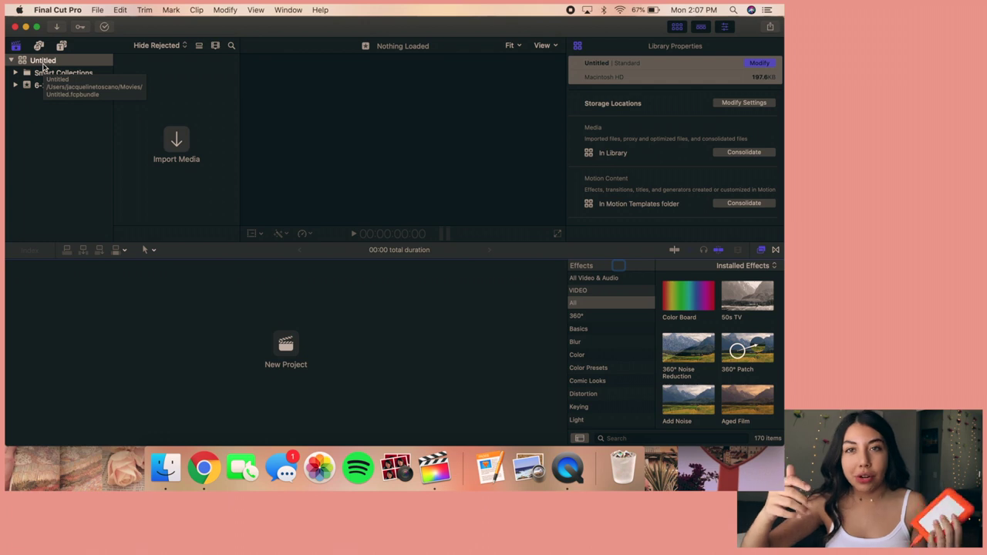
pyautogui.click(95, 10)
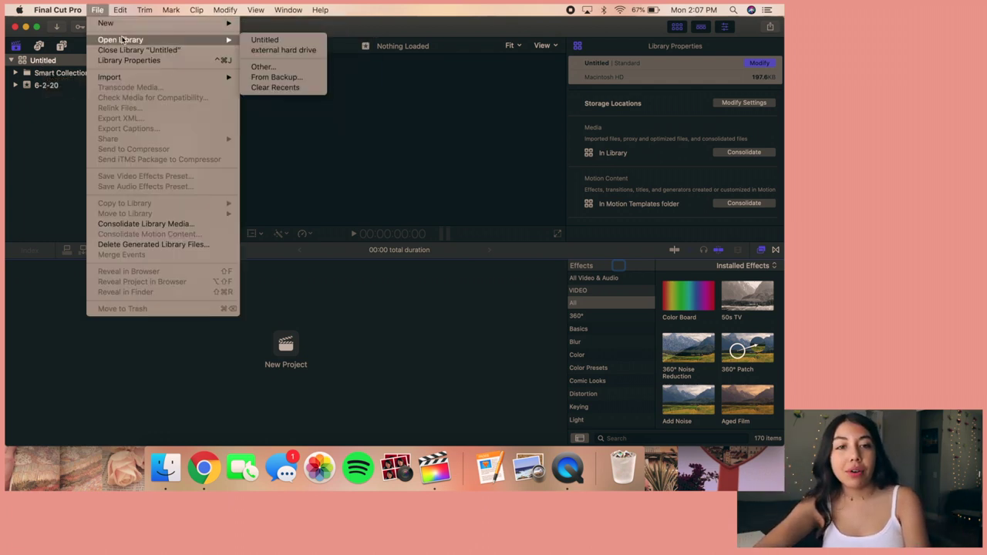
pyautogui.moveTo(231, 40)
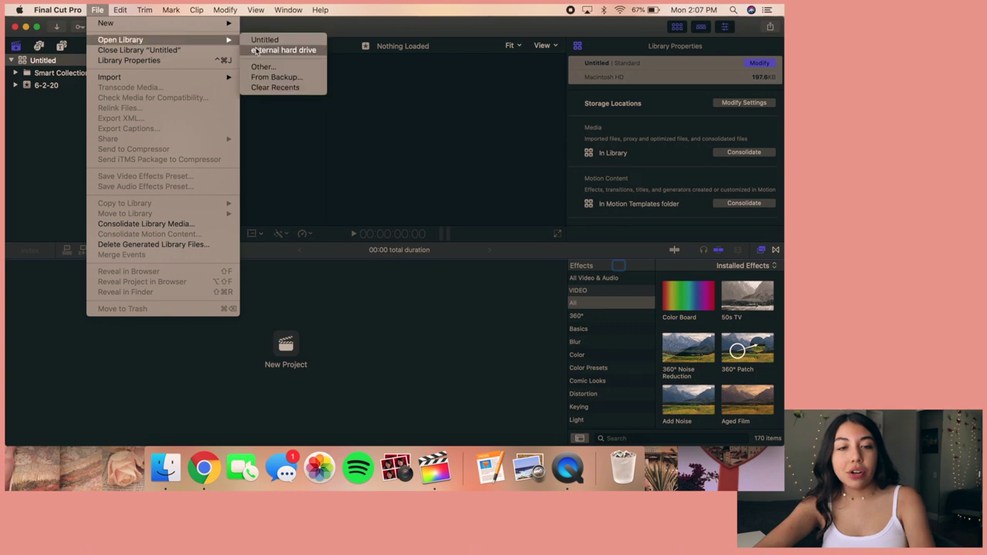
pyautogui.click(258, 54)
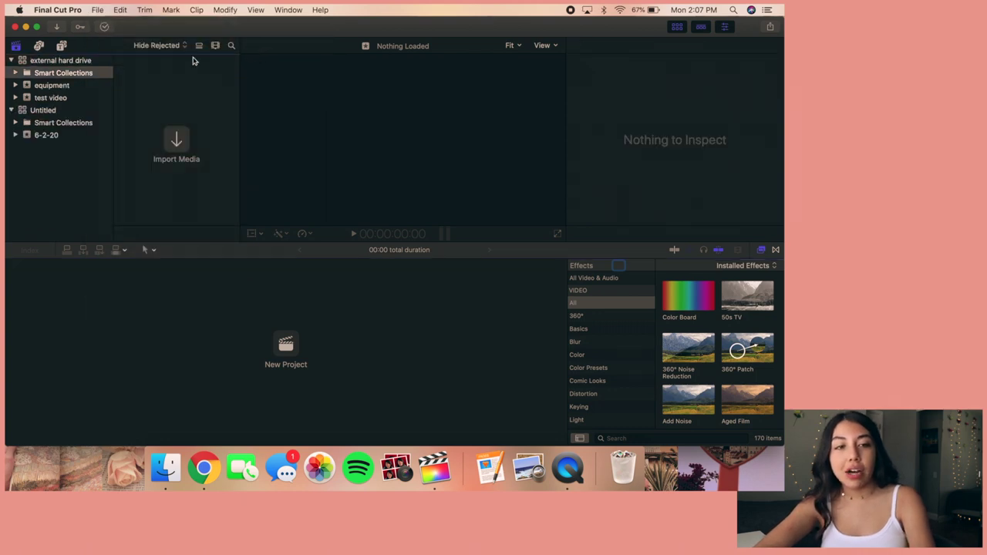
# Select the test video event to list its clips, including Cassette Insert - Sound Effect (HD)
pyautogui.scroll(-3, 668, 185)
pyautogui.scroll(-1, 668, 183)
pyautogui.scroll(5, 668, 183)
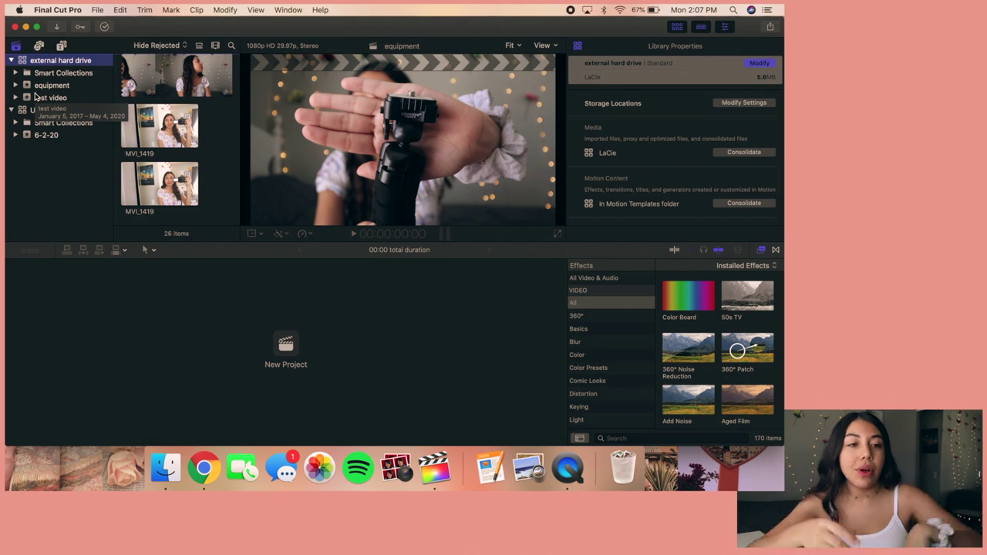
pyautogui.click(37, 98)
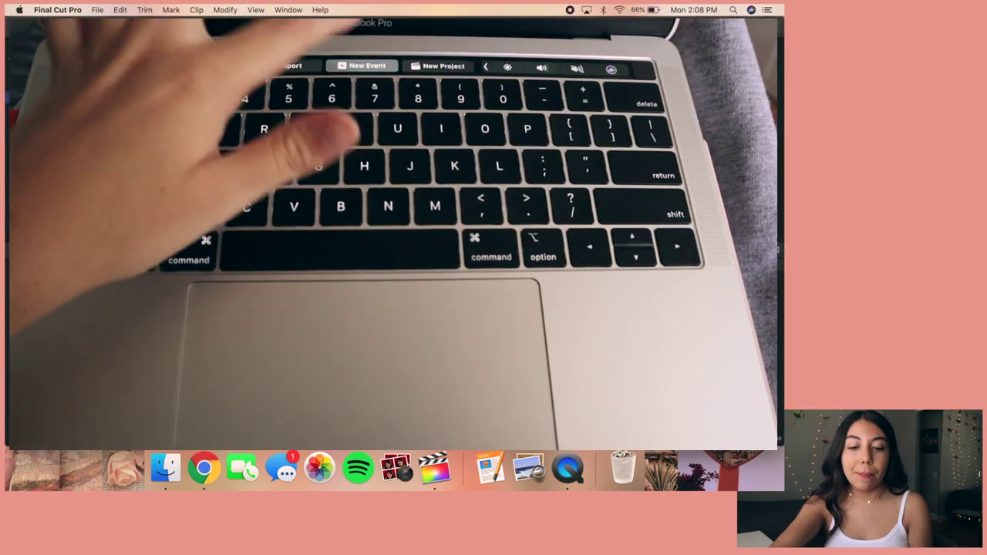
# Create a new event named 'test video #2' with Create New Project enabled
pyautogui.hotkey('alt', 'n')
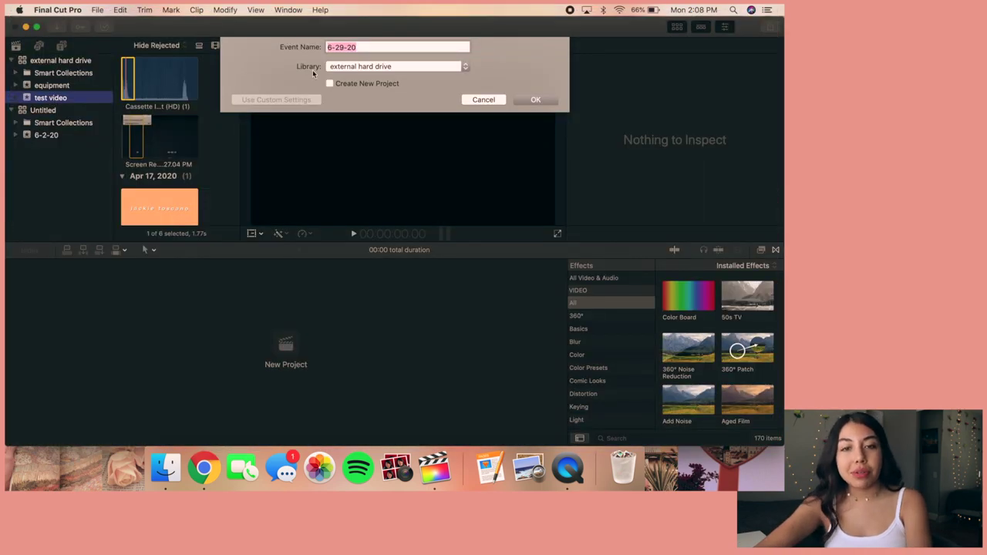
pyautogui.write('test')
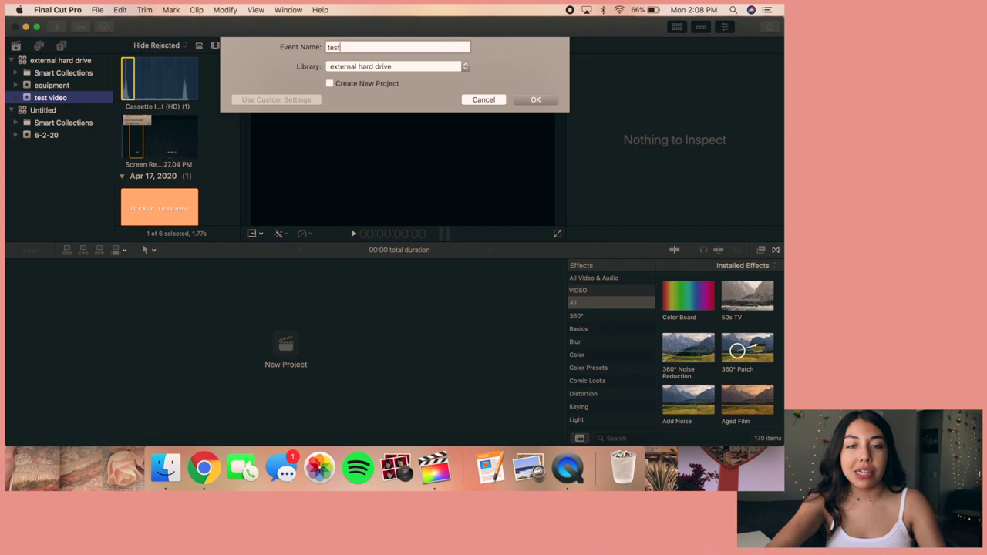
pyautogui.write(' video #2')
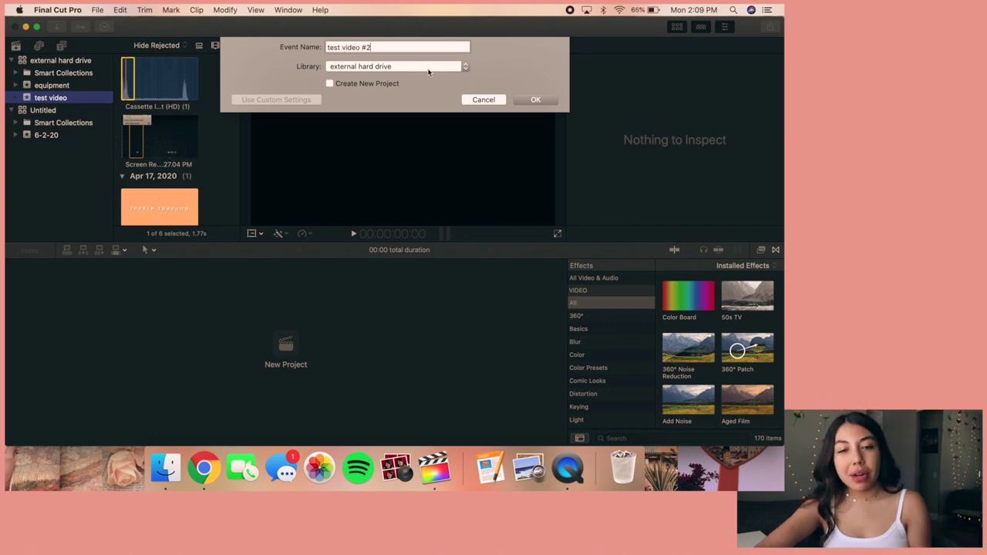
pyautogui.click(329, 84)
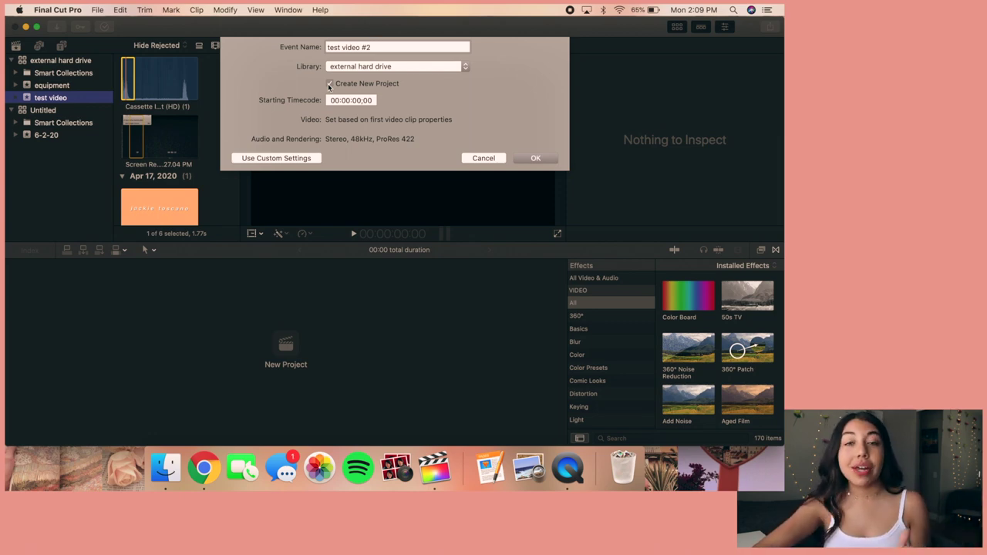
pyautogui.click(530, 160)
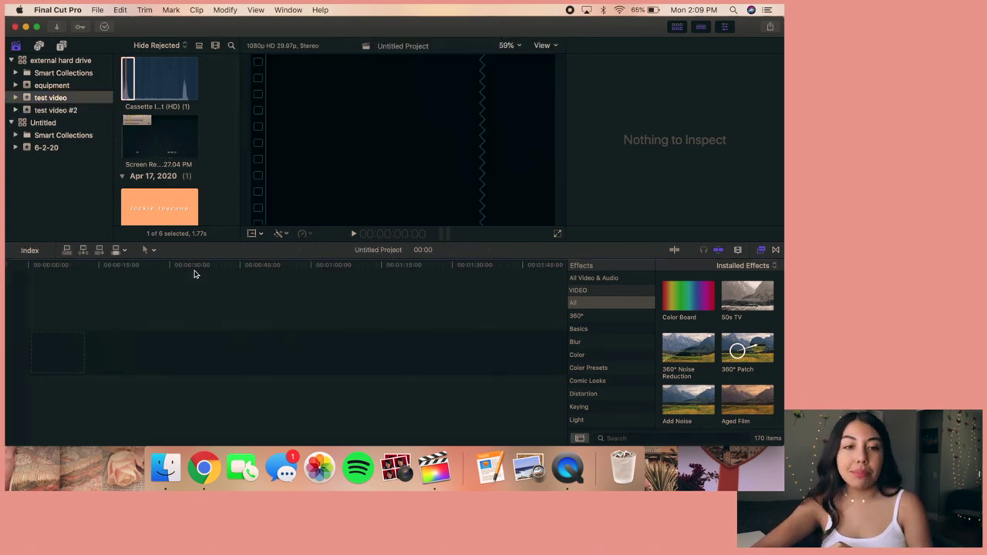
# Select the test video #2 event and open Media Import showing Macintosh HD's folders
pyautogui.click(88, 112)
pyautogui.click(88, 112)
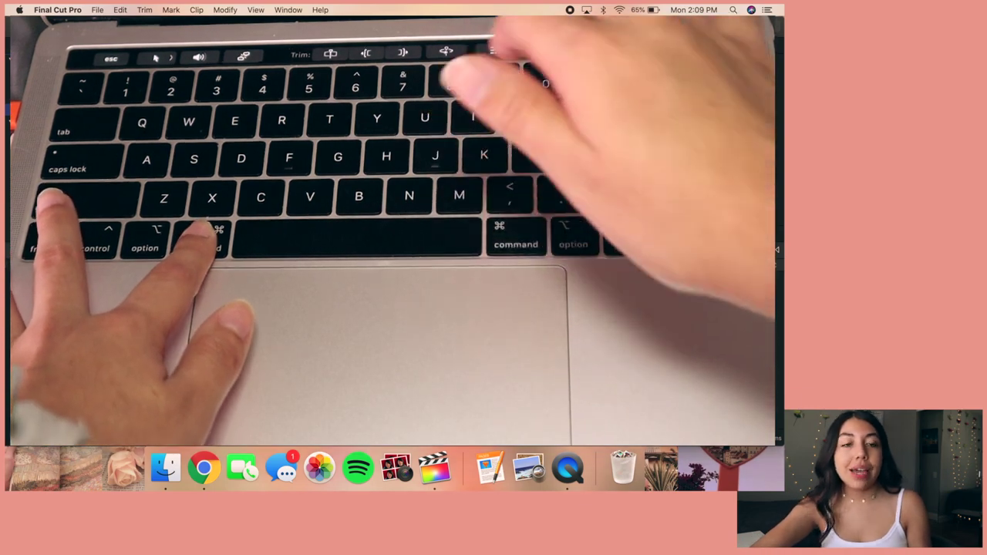
pyautogui.press('super+i')
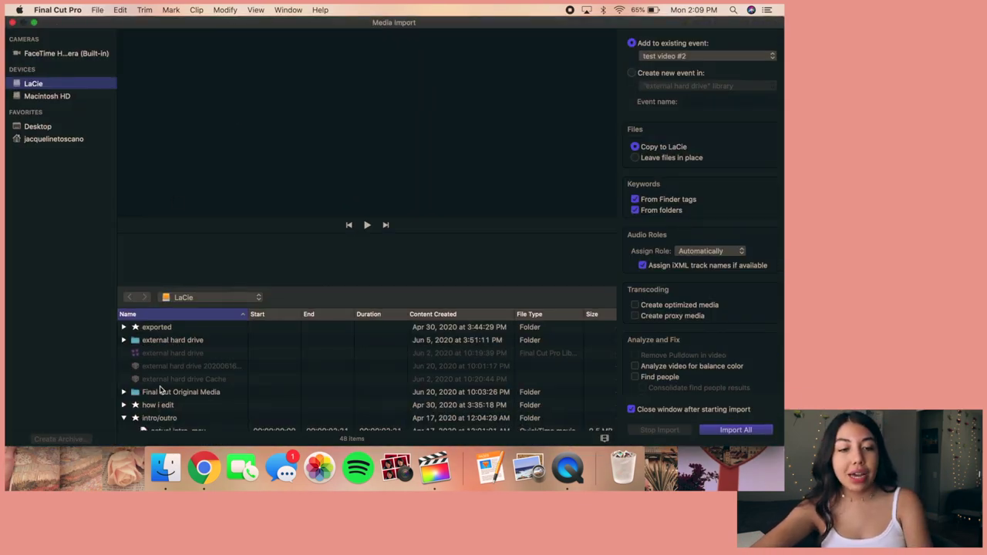
pyautogui.scroll(-15, 161, 391)
pyautogui.scroll(15, 161, 391)
pyautogui.click(58, 97)
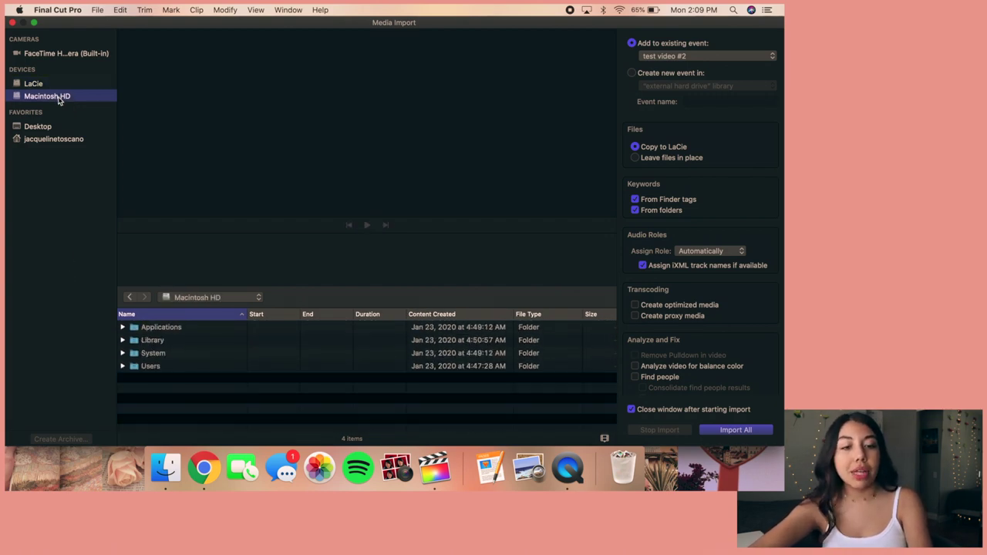
# In the LaCie drive's test video folder, select MVI_1417.MP4 and MVI_1419.MP4 for import
pyautogui.click(38, 126)
pyautogui.click(39, 139)
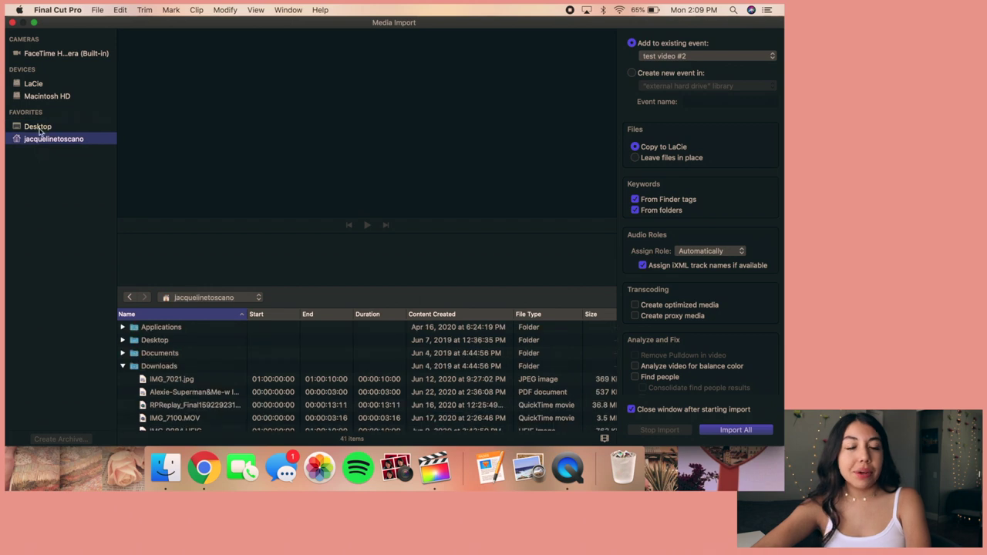
pyautogui.click(24, 86)
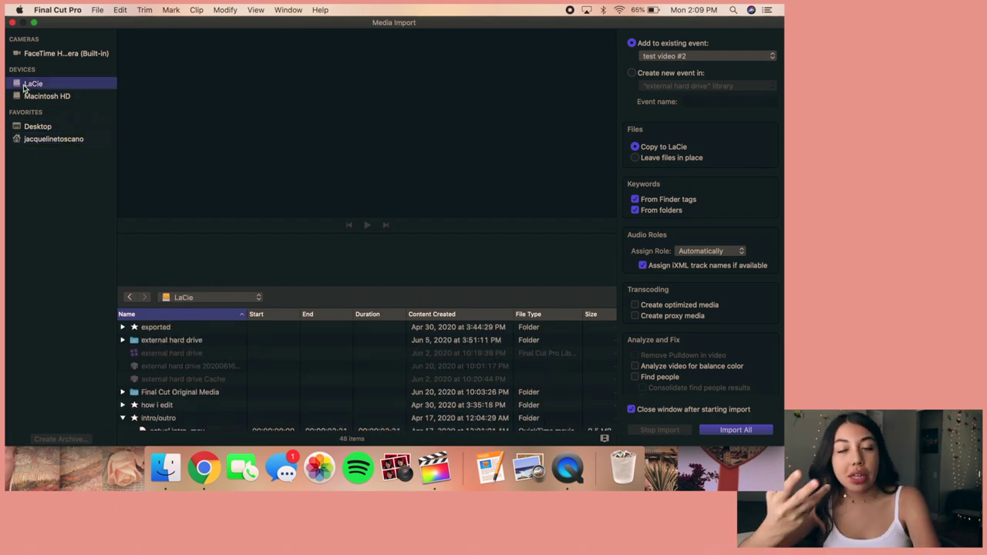
pyautogui.scroll(-4, 205, 392)
pyautogui.scroll(-5, 206, 393)
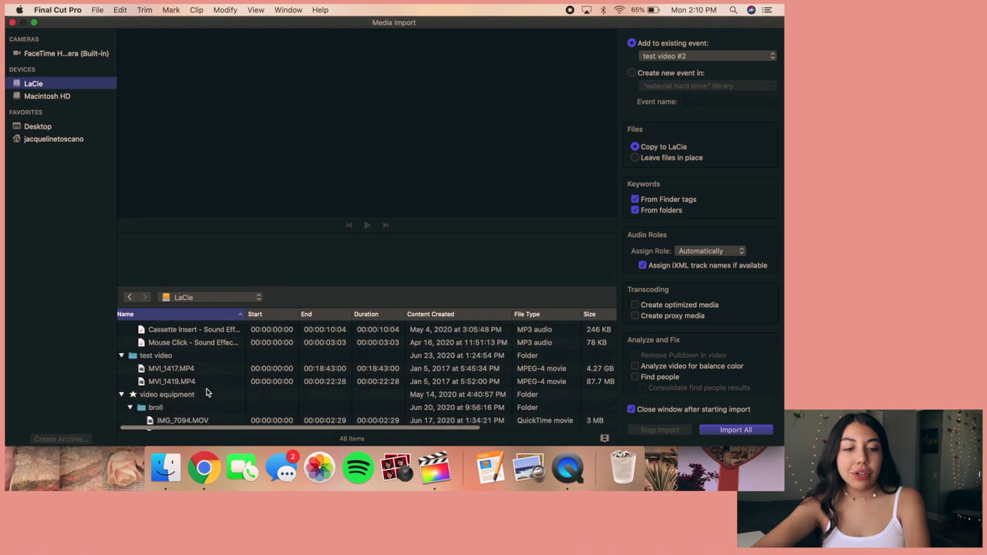
pyautogui.scroll(-10, 180, 361)
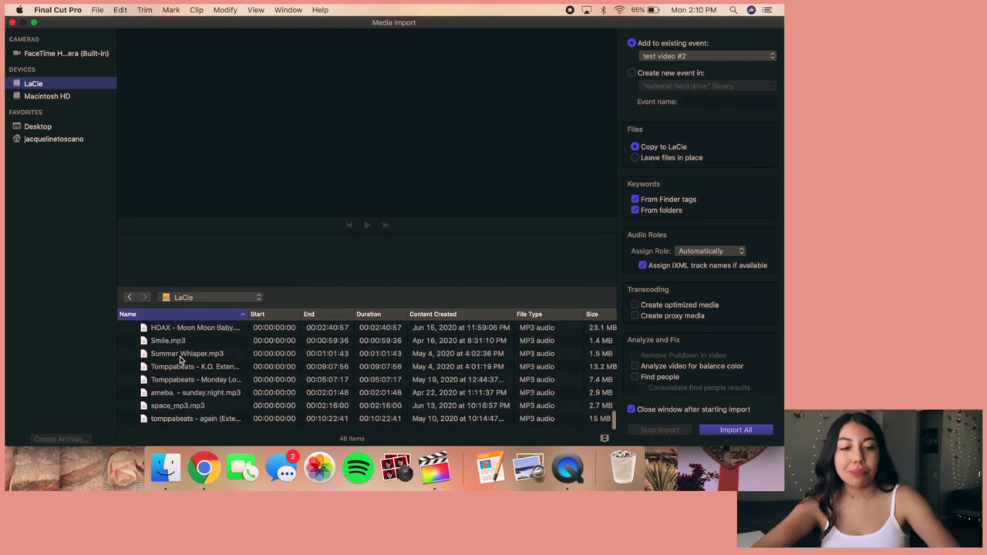
pyautogui.scroll(8, 181, 361)
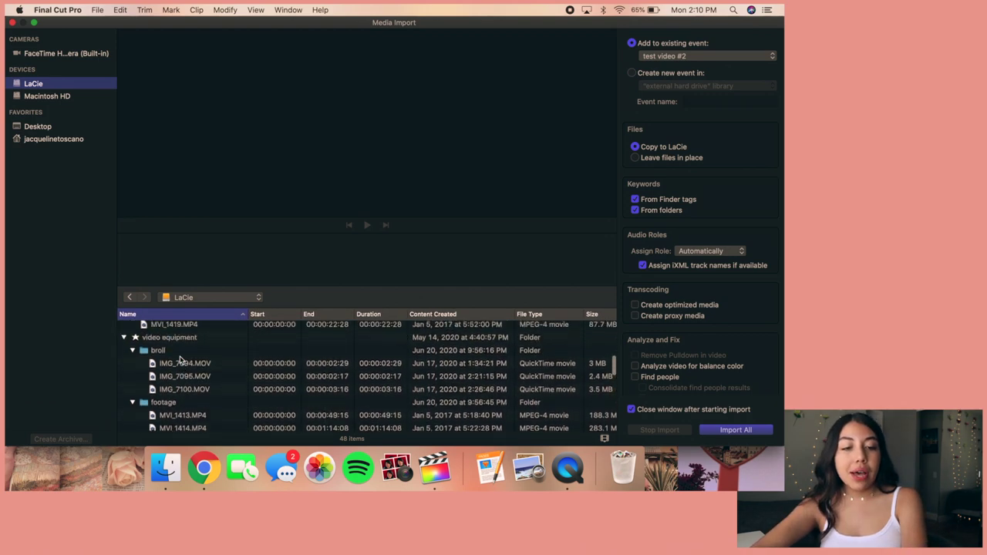
pyautogui.scroll(5, 180, 358)
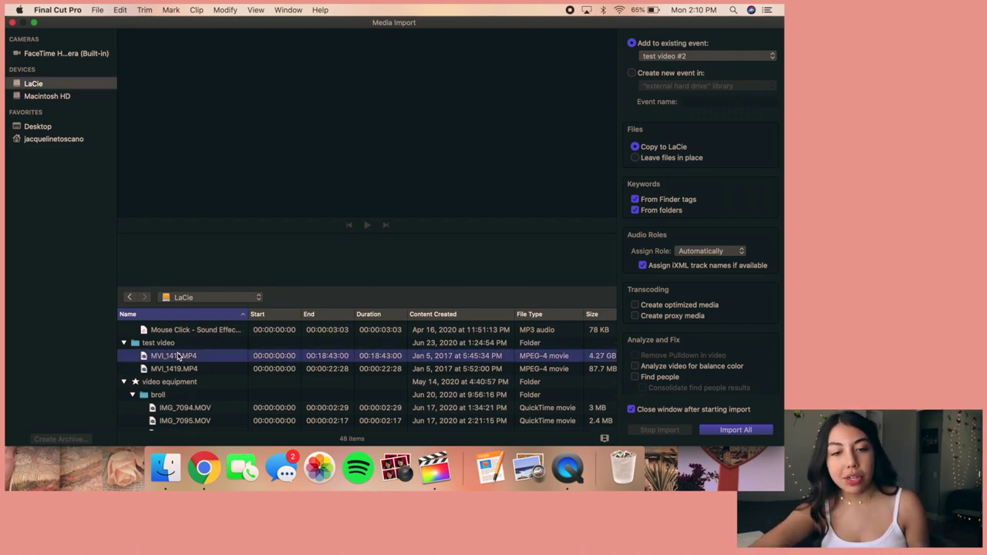
pyautogui.click(177, 356)
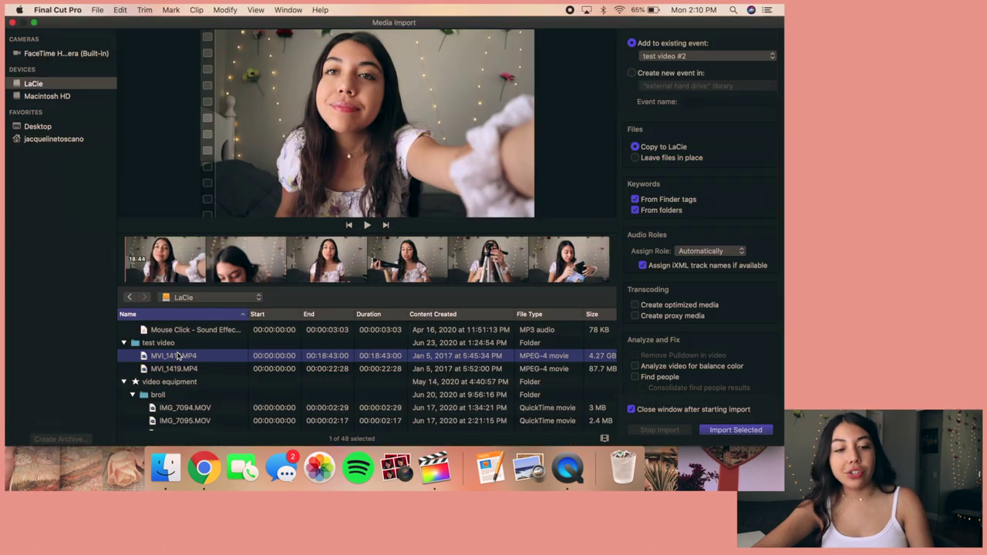
pyautogui.keyDown('shift'); pyautogui.click(179, 369); pyautogui.keyUp('shift')
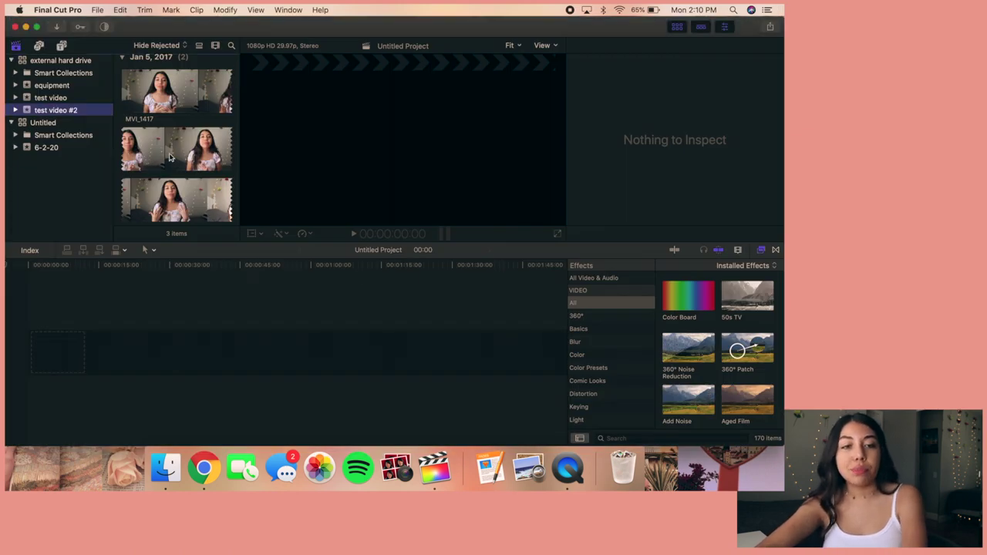
# Select MVI_1417 in the browser and skim through it to preview the footage
pyautogui.scroll(4, 170, 157)
pyautogui.scroll(-3, 169, 157)
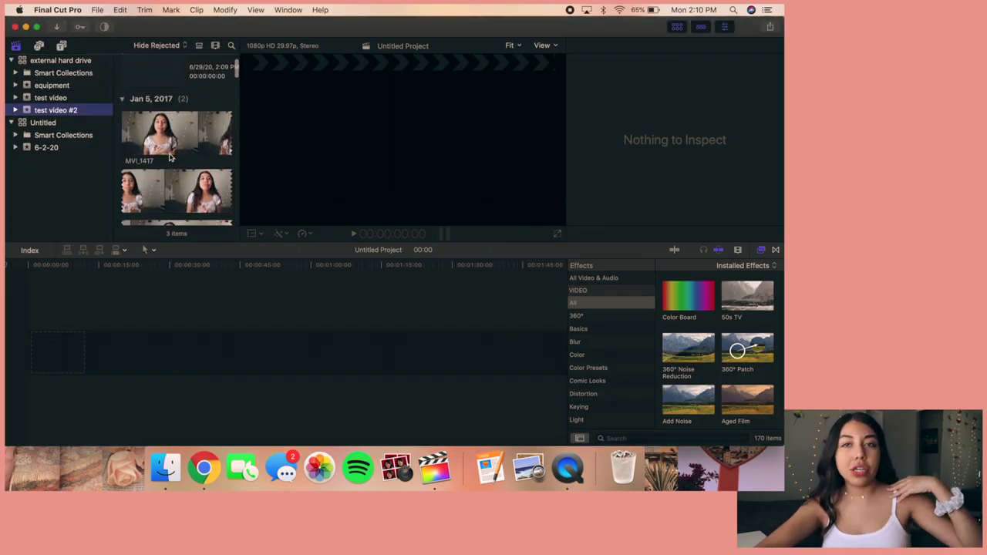
pyautogui.click(146, 117)
pyautogui.scroll(-3, 172, 133)
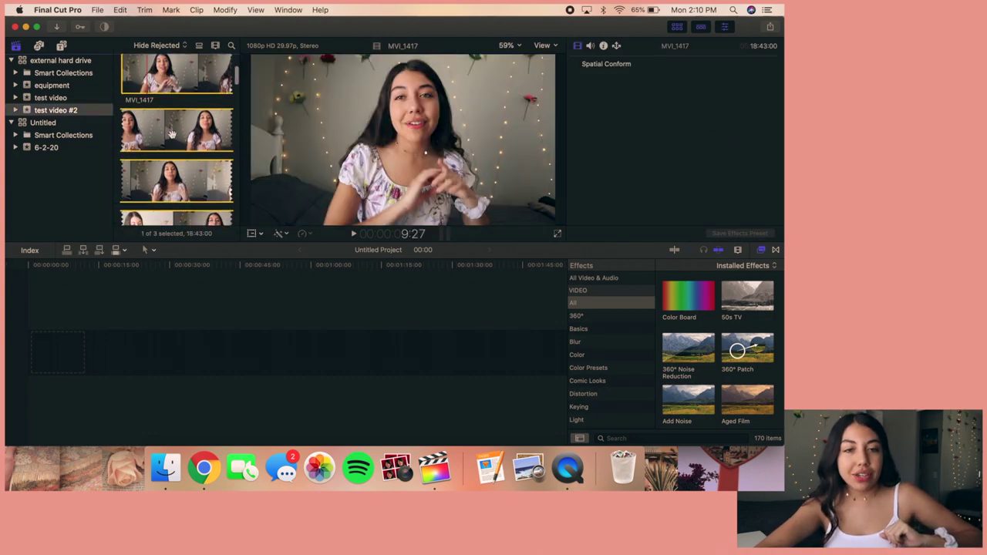
pyautogui.scroll(3, 173, 133)
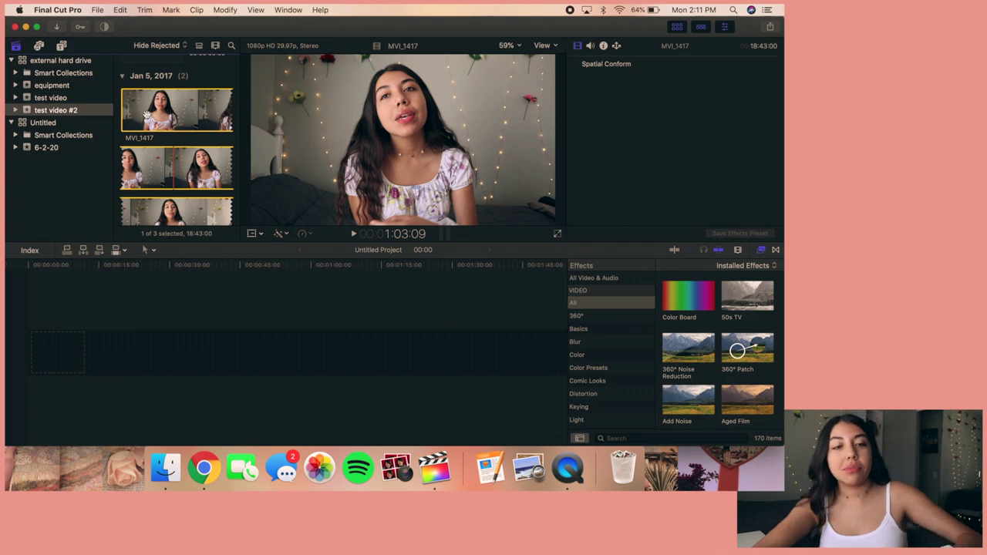
pyautogui.click(147, 114)
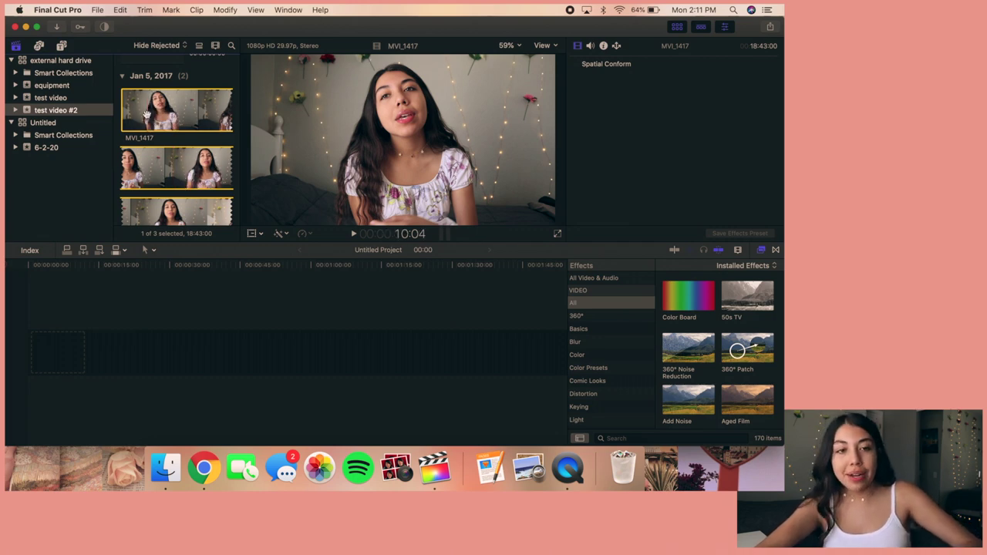
# Drag MVI_1417 into the empty timeline and set the playhead about 30 seconds in
pyautogui.moveTo(141, 223); pyautogui.dragTo(55, 353)
pyautogui.click(47, 321)
pyautogui.click(176, 312)
pyautogui.hscroll(10, 336, 323)
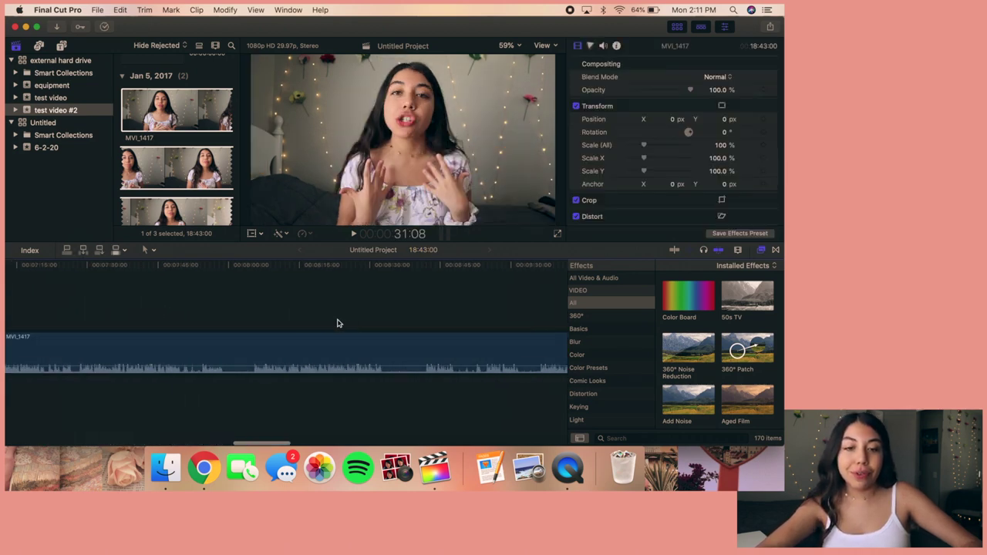
# Play the project from its very start and stop about three seconds in
pyautogui.hscroll(-10, 441, 324)
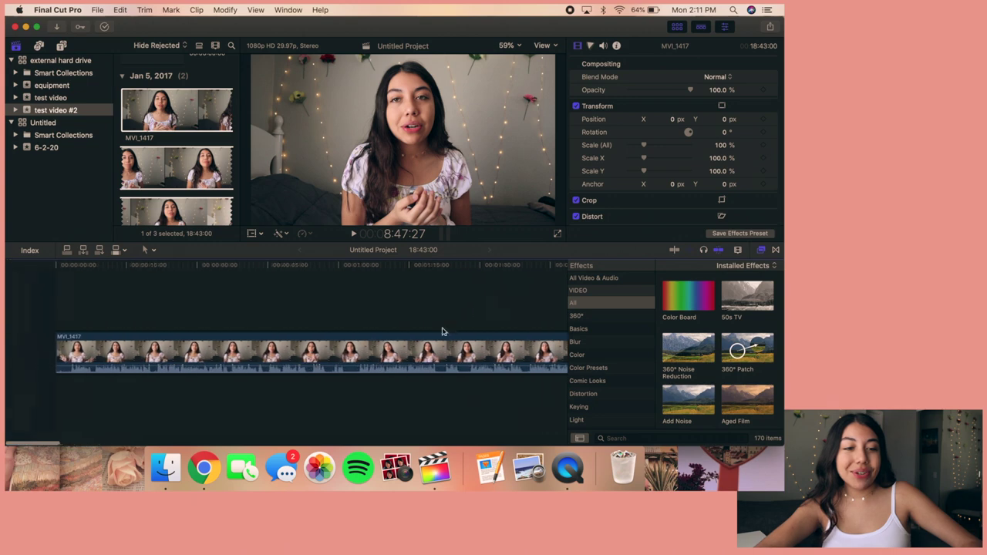
pyautogui.click(42, 311)
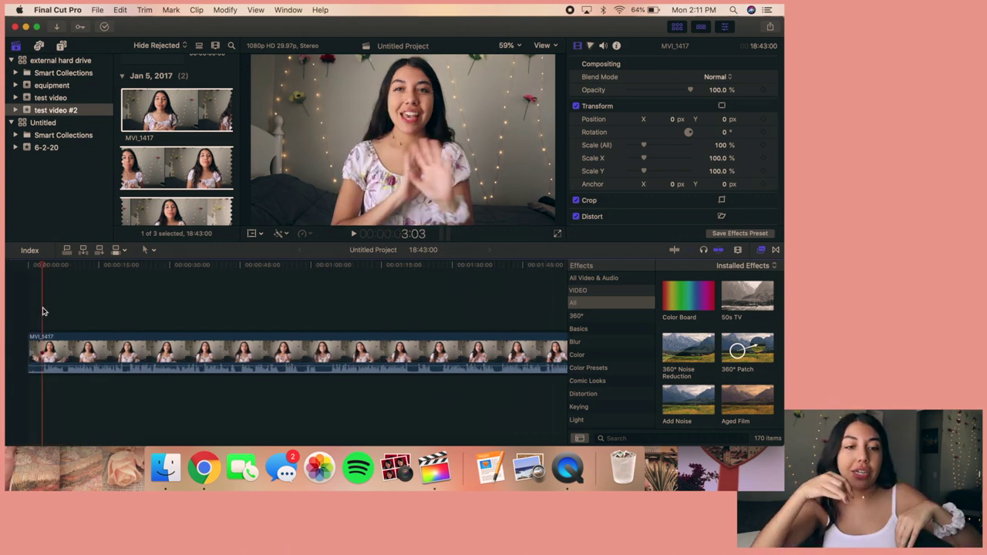
pyautogui.press('s')
pyautogui.press('space')
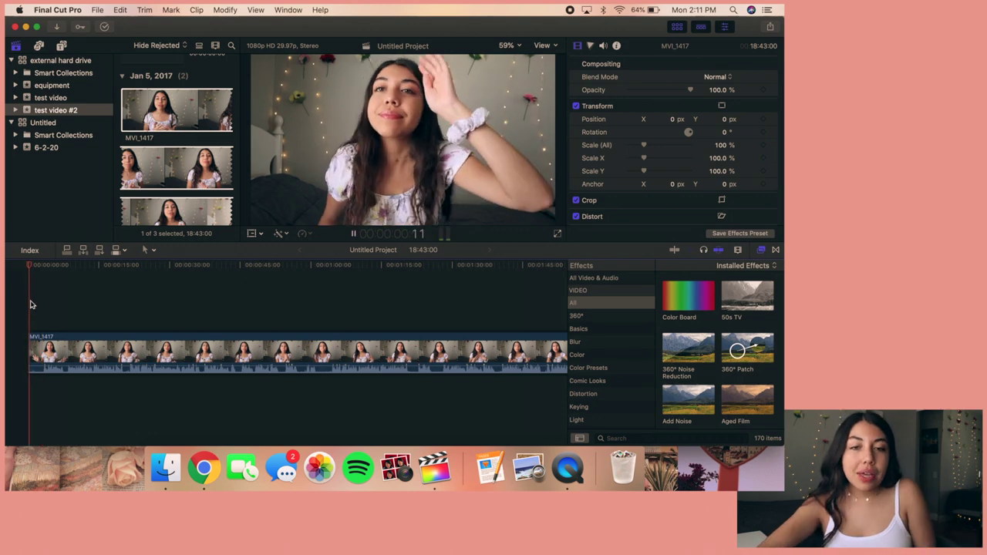
pyautogui.press('space')
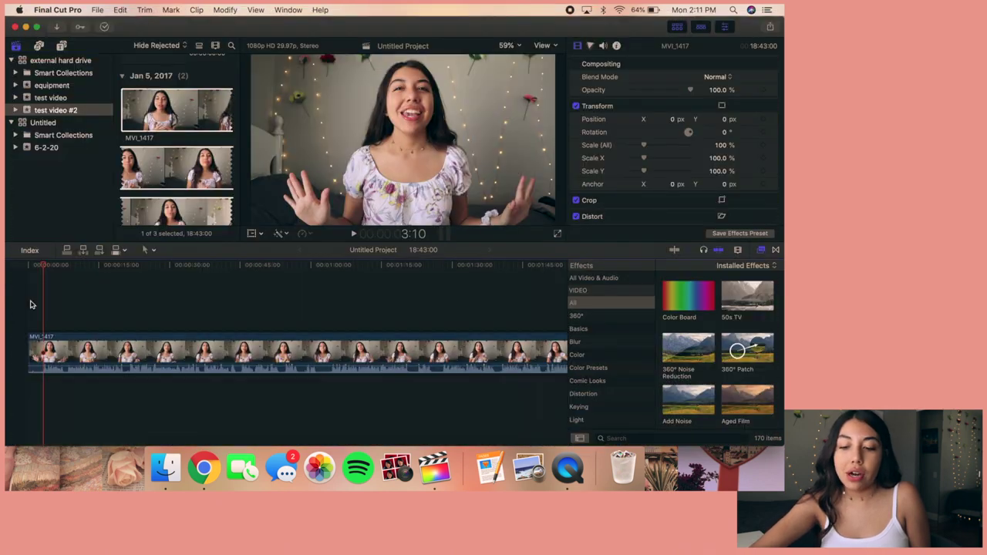
# Step back one frame, jump to the timeline start, then jump to the clip's end at 18:43:00
pyautogui.press('Left')
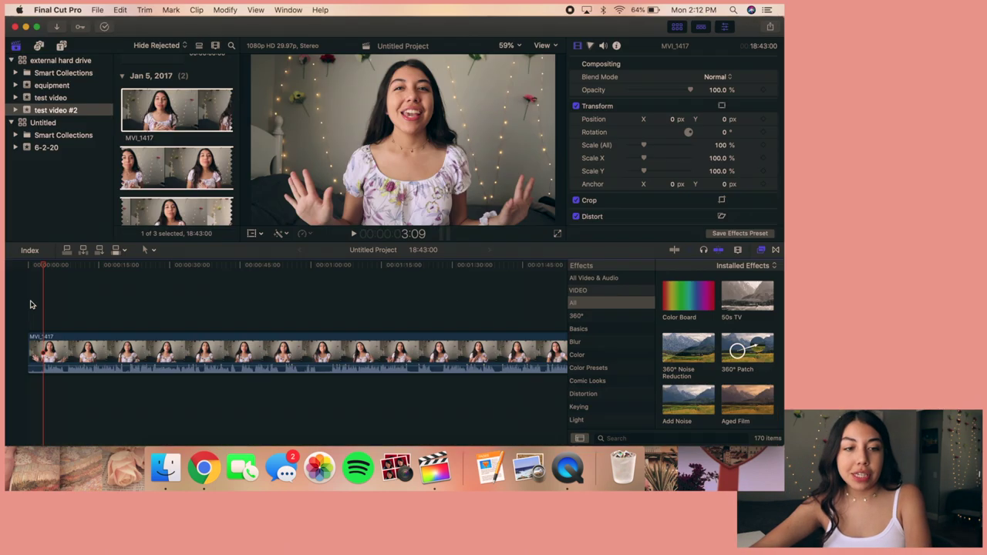
pyautogui.press('Home')
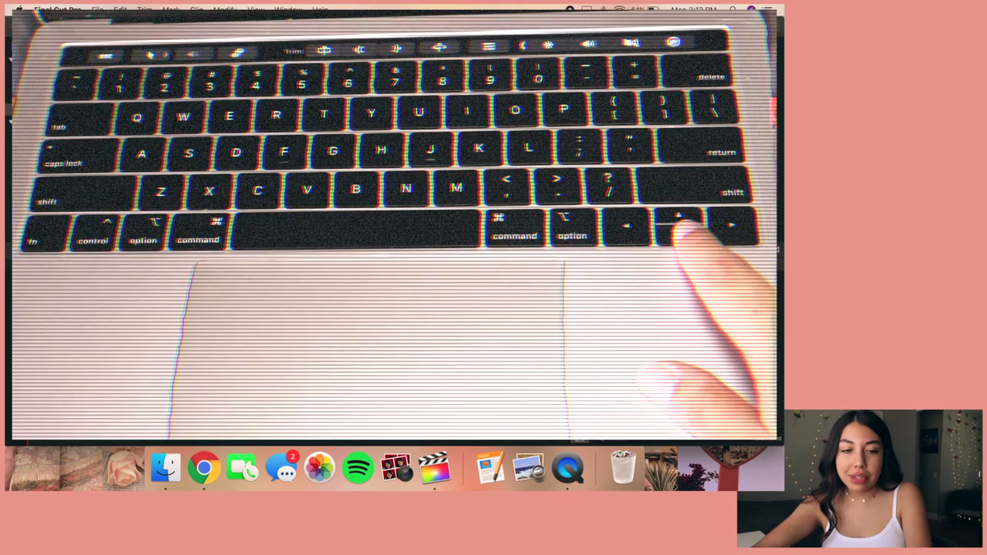
pyautogui.press('End')
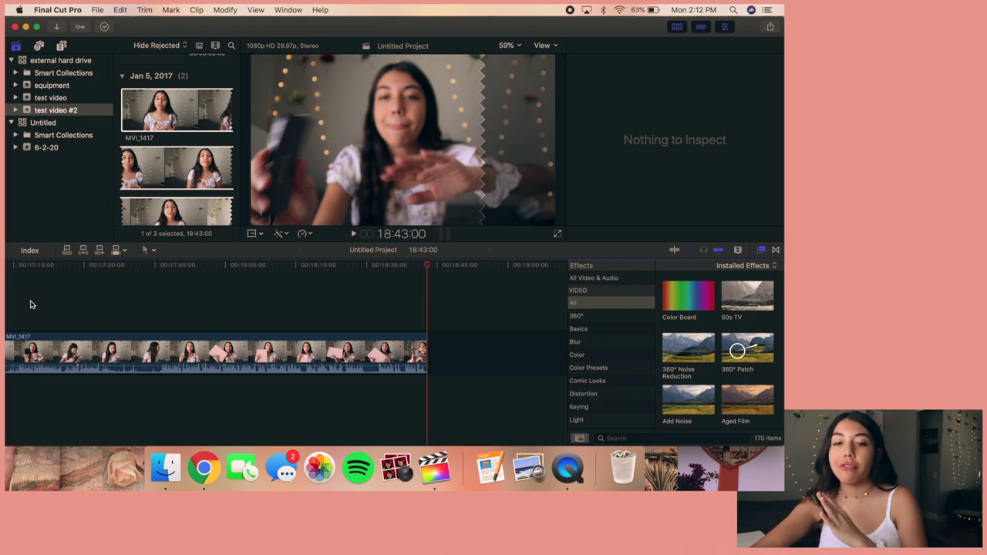
# Trim the clip's opening seconds with Option-[, shortening the project to 18:39:26, and preview it
pyautogui.hscroll(-10, 30, 304)
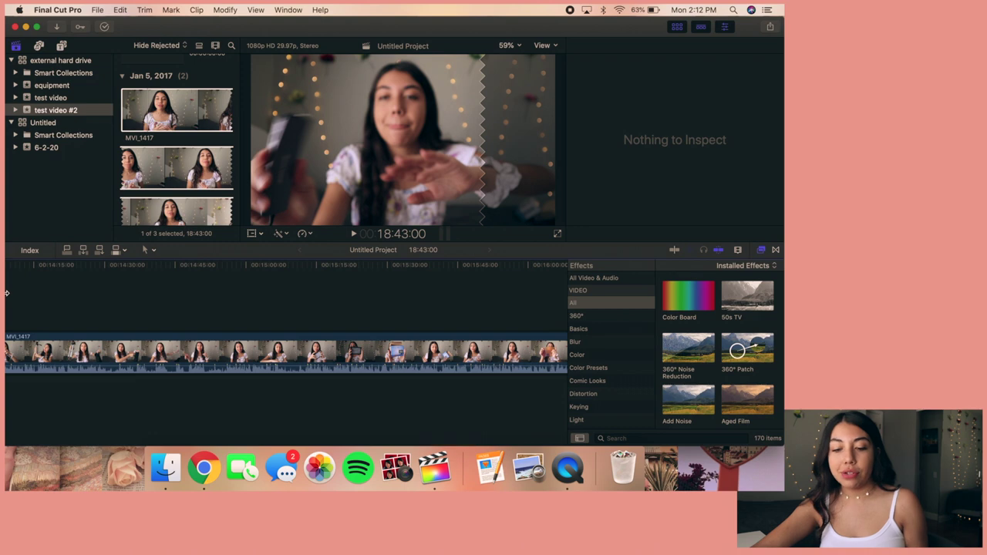
pyautogui.press('Home')
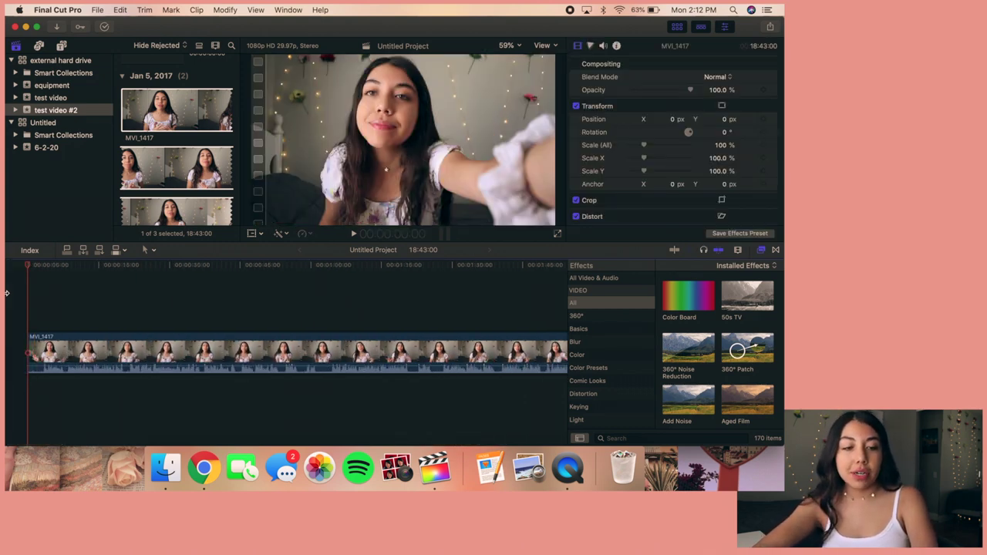
pyautogui.press('space')
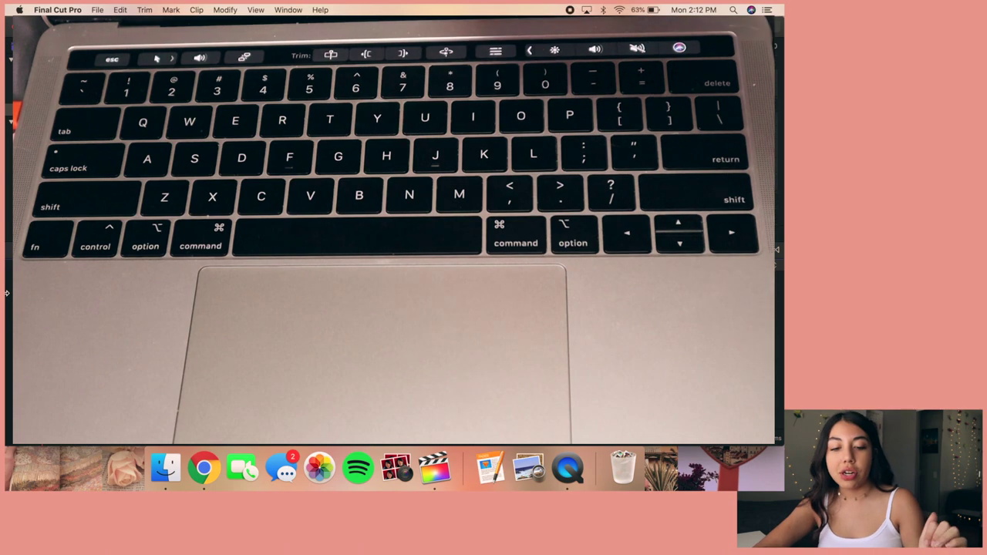
pyautogui.hotkey('alt', '[')
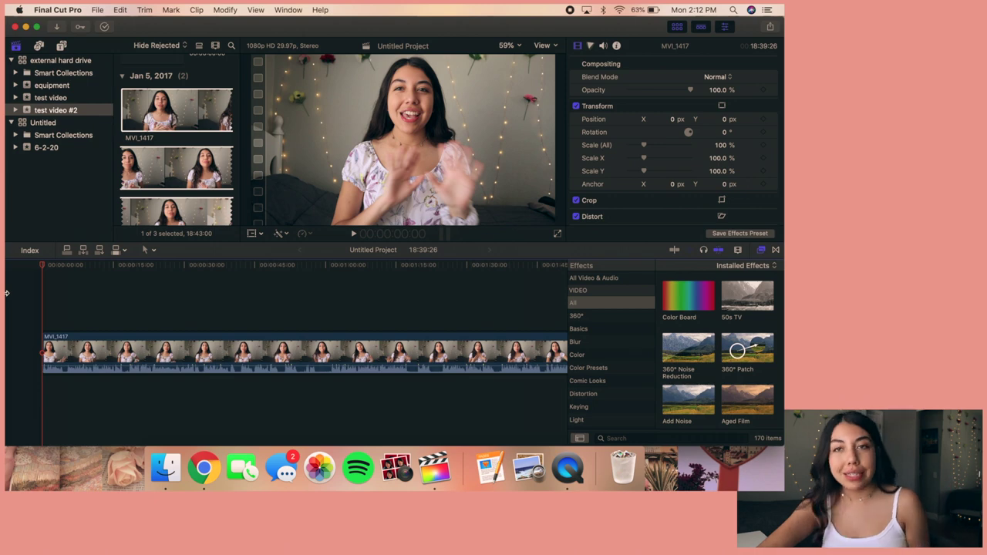
pyautogui.press('space')
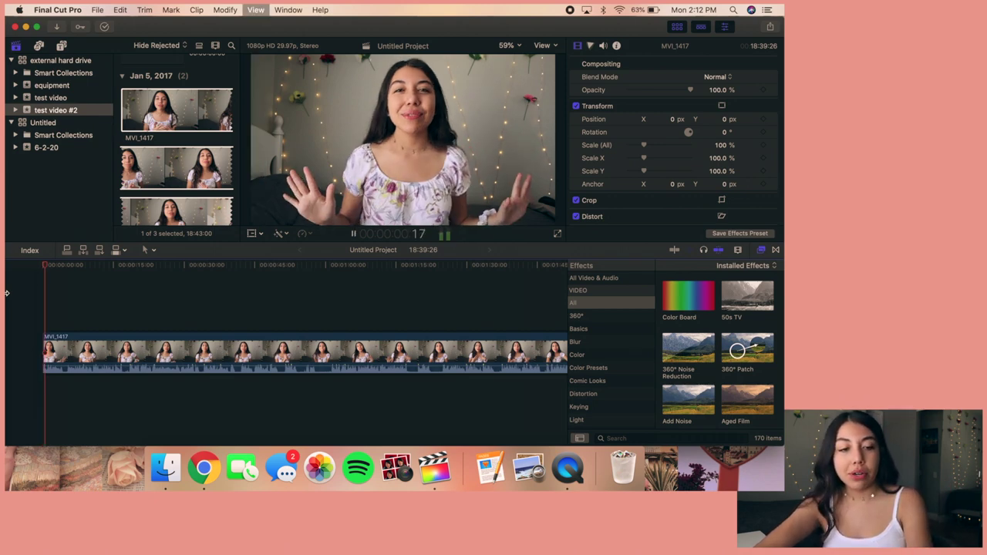
# Pause playback near the clip's start at the point to be bladed
pyautogui.press('space')
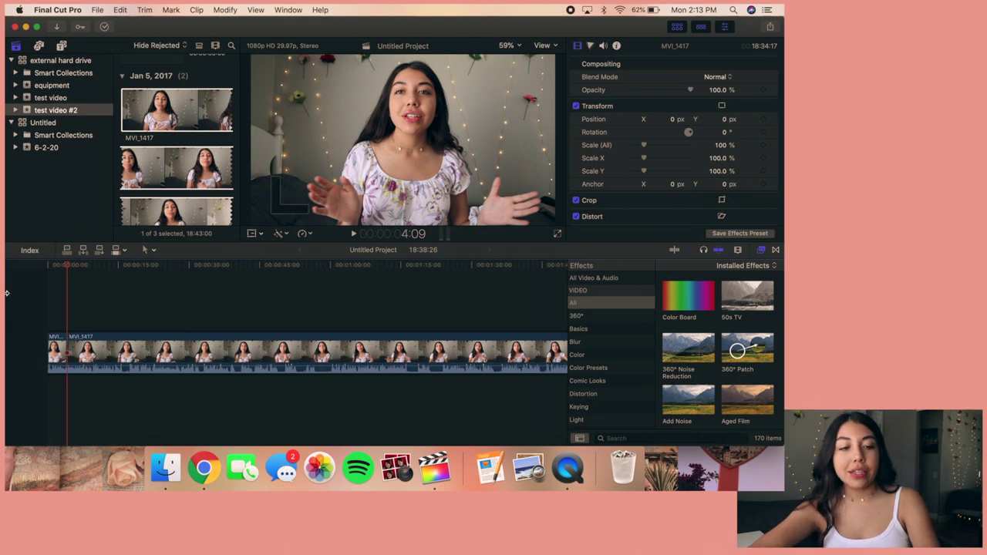
# Park the playhead at exactly 9:12 in the MVI_1417 clip and zoom the timeline in around it
pyautogui.click(57, 304)
pyautogui.press('space')
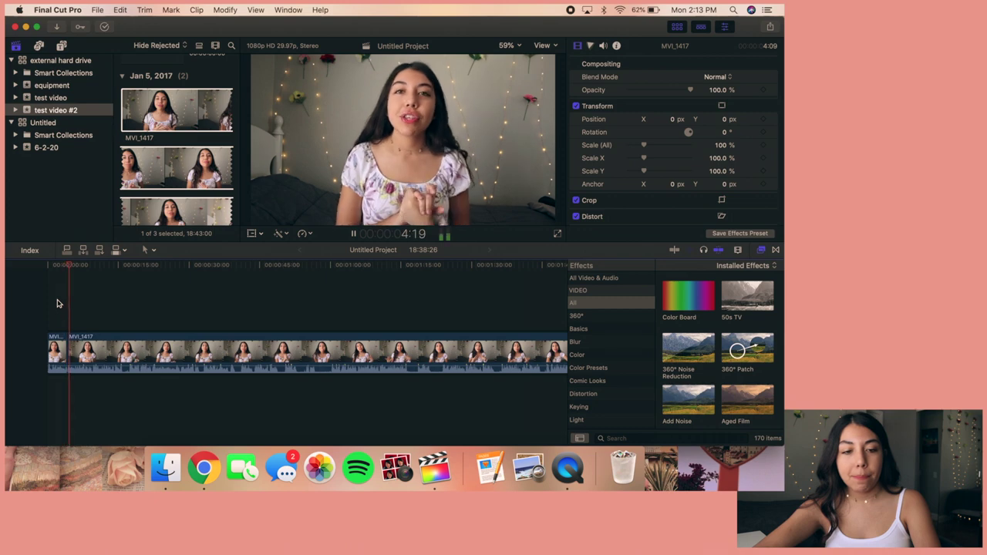
pyautogui.click(85, 307)
pyautogui.press('Right')
pyautogui.press('Right')
pyautogui.press('Right')
pyautogui.press('Right')
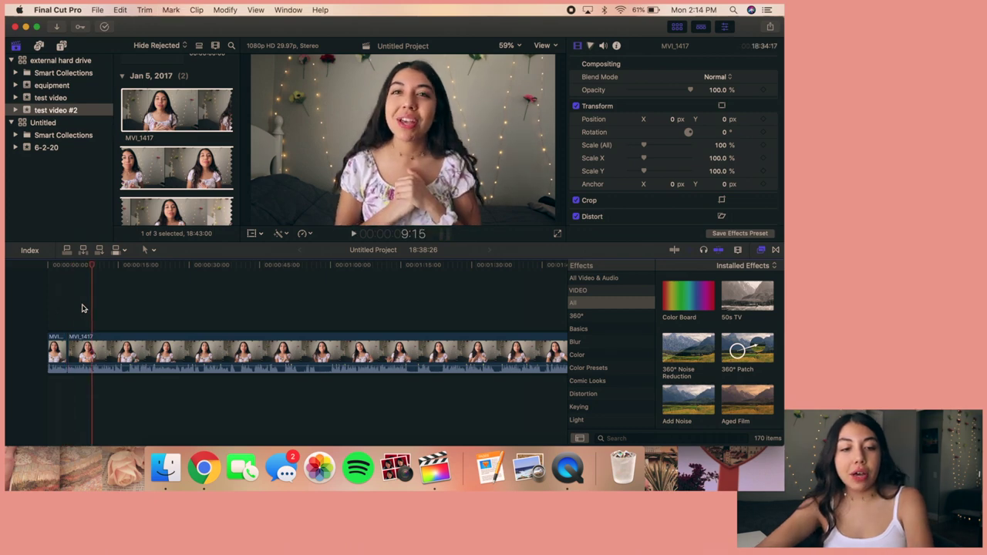
pyautogui.press('Left')
pyautogui.press('Left')
pyautogui.press('Left')
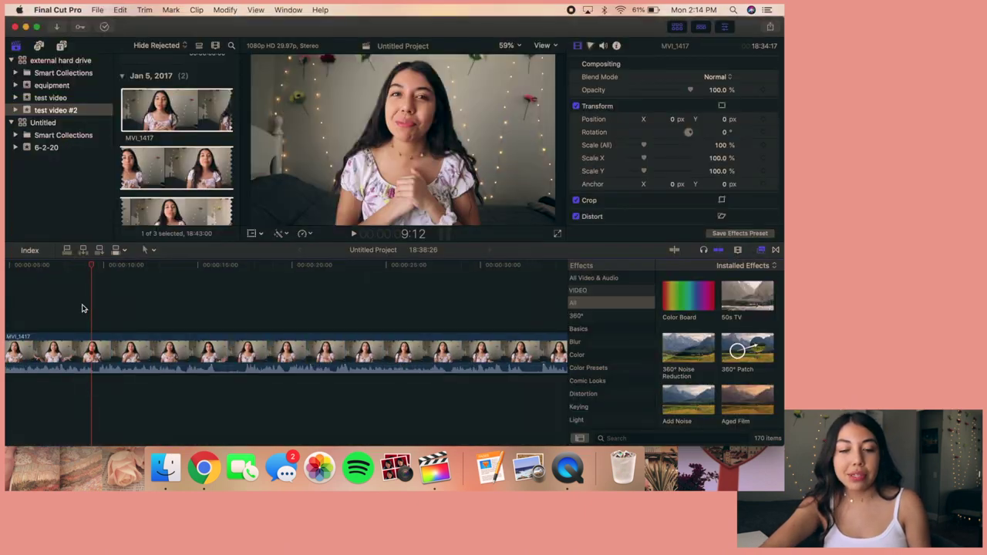
pyautogui.press('super+equal')
pyautogui.press('super+equal')
pyautogui.press('super+equal')
pyautogui.press('super+equal')
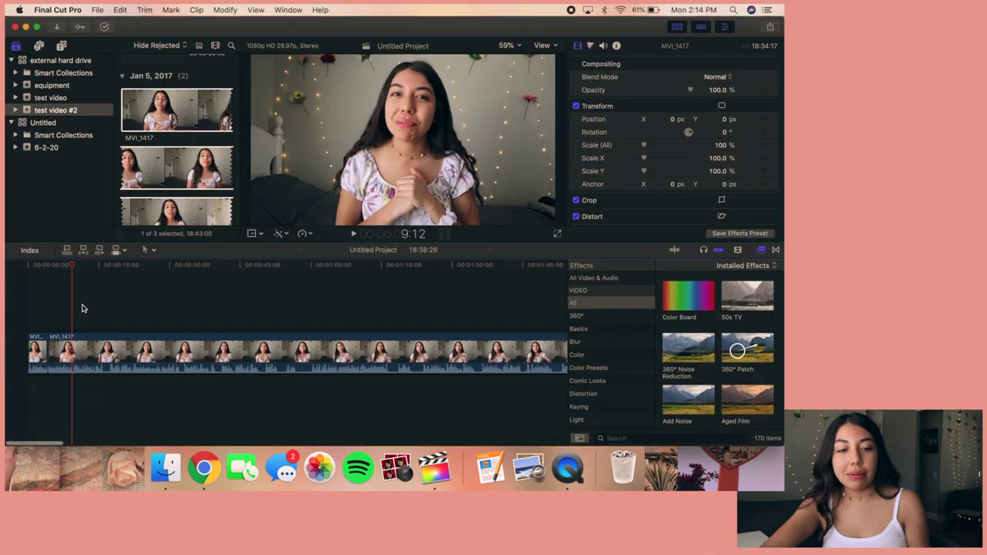
# Zoom the timeline back out and move the playhead to about 15:18
pyautogui.press('super+minus')
pyautogui.press('super+minus')
pyautogui.press('super+minus')
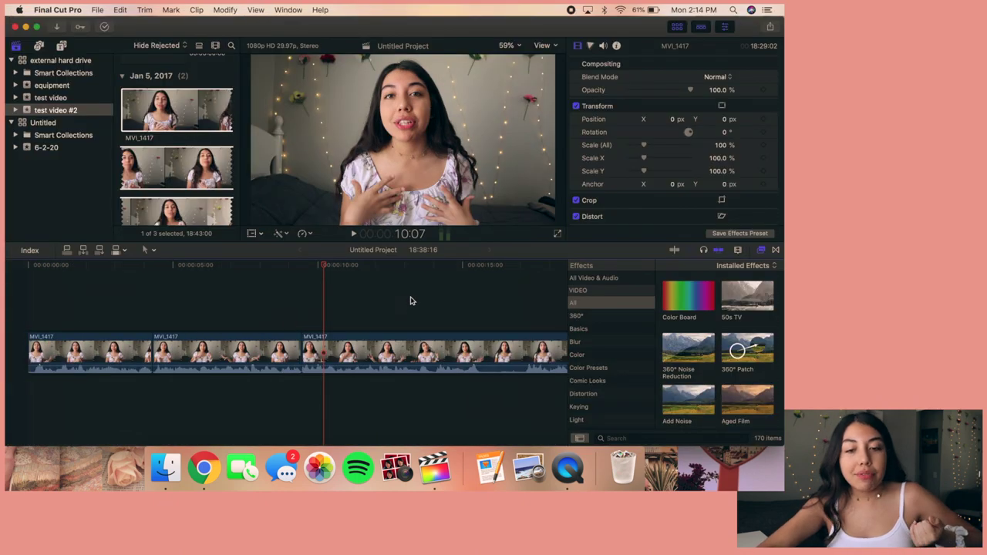
pyautogui.hscroll(2, 439, 299)
pyautogui.click(460, 300)
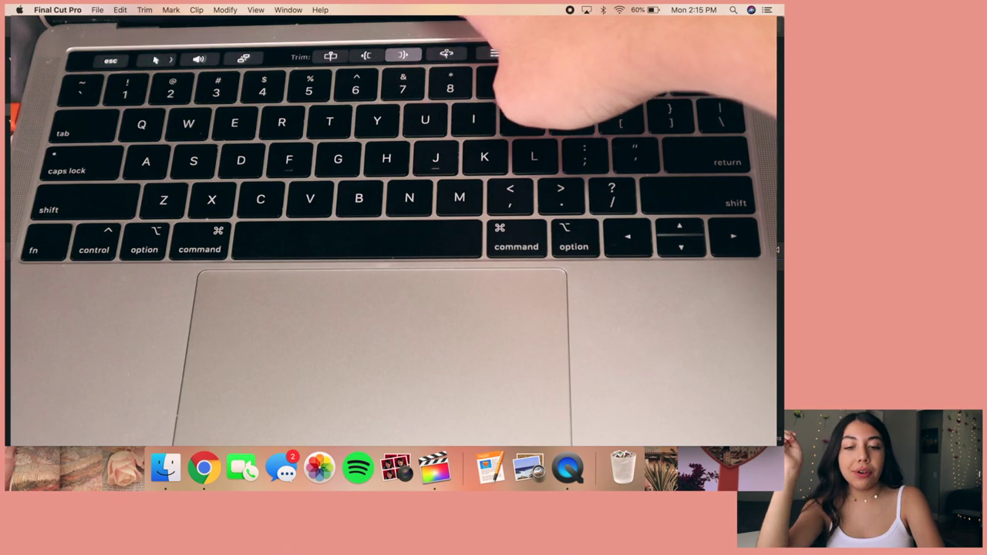
# Trim away everything after 15:18 with Option-], then place the playhead earlier in the clip
pyautogui.hotkey('alt', ']')
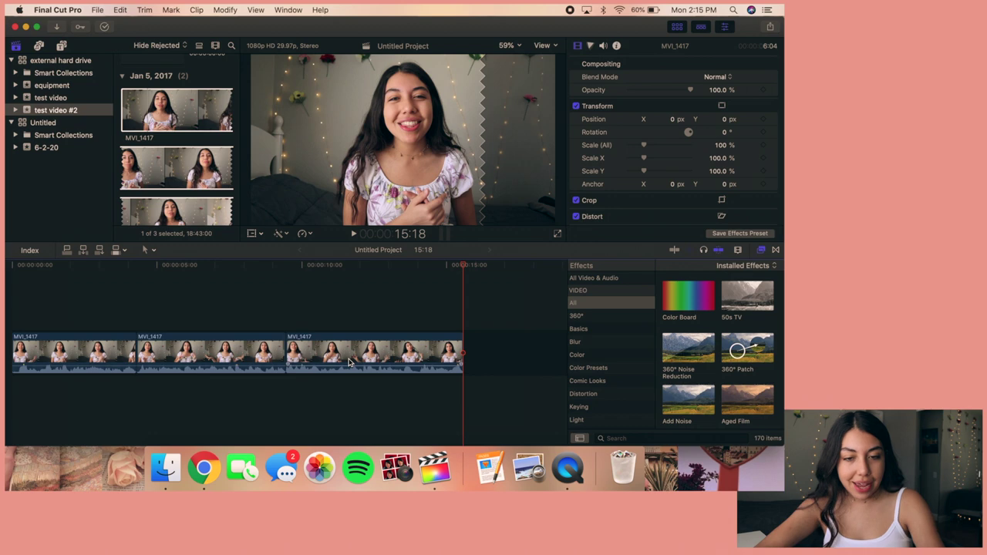
pyautogui.hscroll(-2, 348, 362)
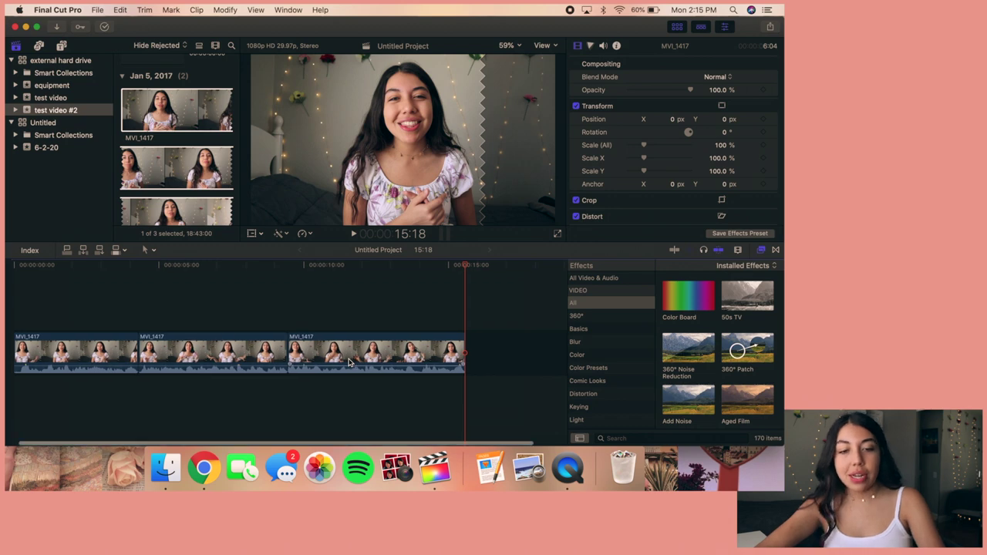
pyautogui.click(282, 311)
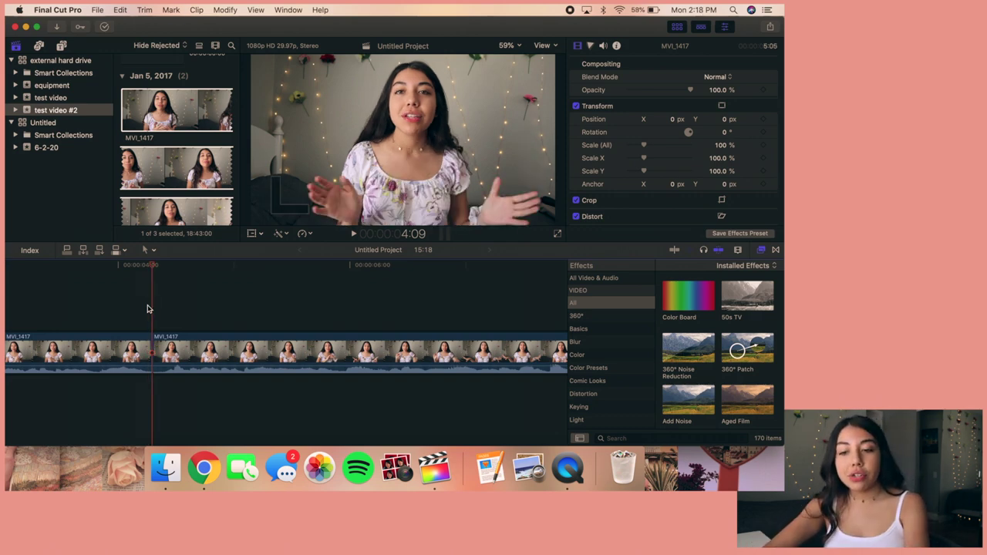
# Blade the clip at the playhead near 4:09, then step back to 4:06
pyautogui.press('super+b')
pyautogui.press('Left')
pyautogui.press('Left')
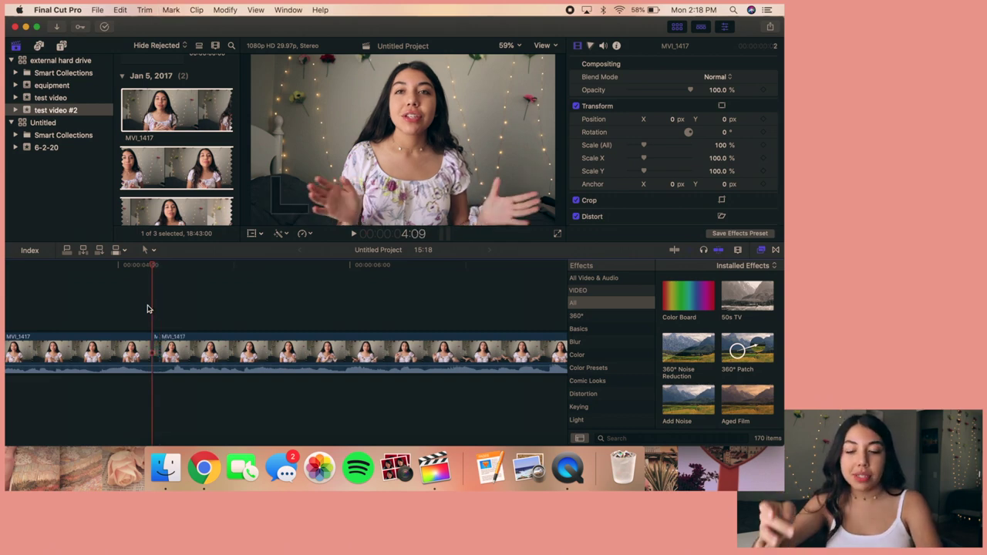
pyautogui.press('Left')
pyautogui.press('Left')
pyautogui.press('Left')
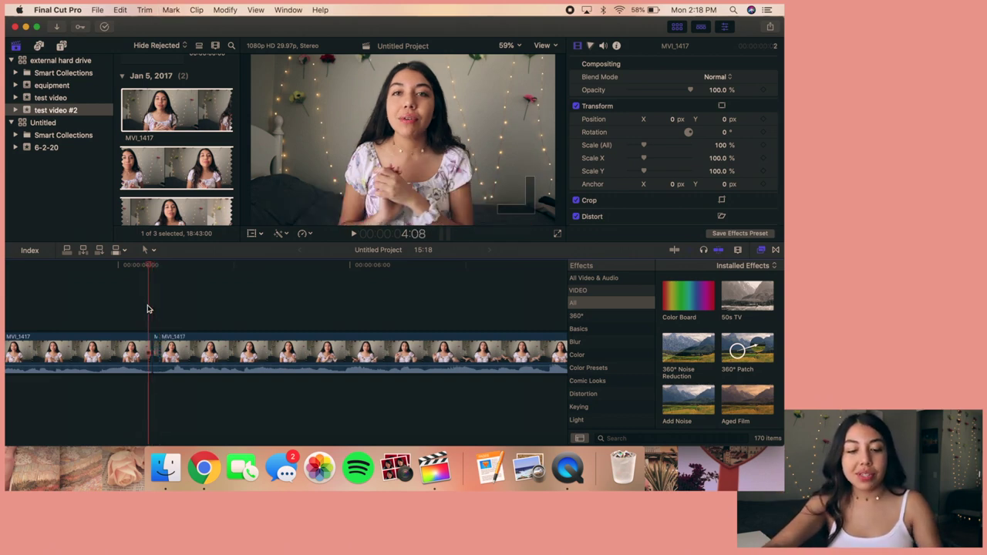
# Find Bad TV in the Effects browser and drop it onto the tiny sliver near 4:09
pyautogui.scroll(-2, 717, 382)
pyautogui.scroll(2, 710, 370)
pyautogui.scroll(-5, 708, 367)
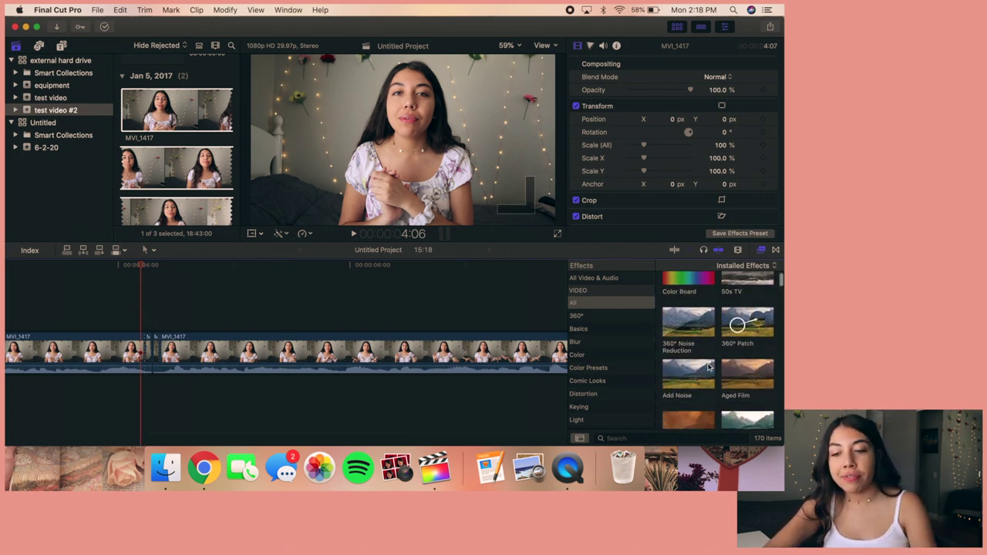
pyautogui.scroll(-1, 708, 367)
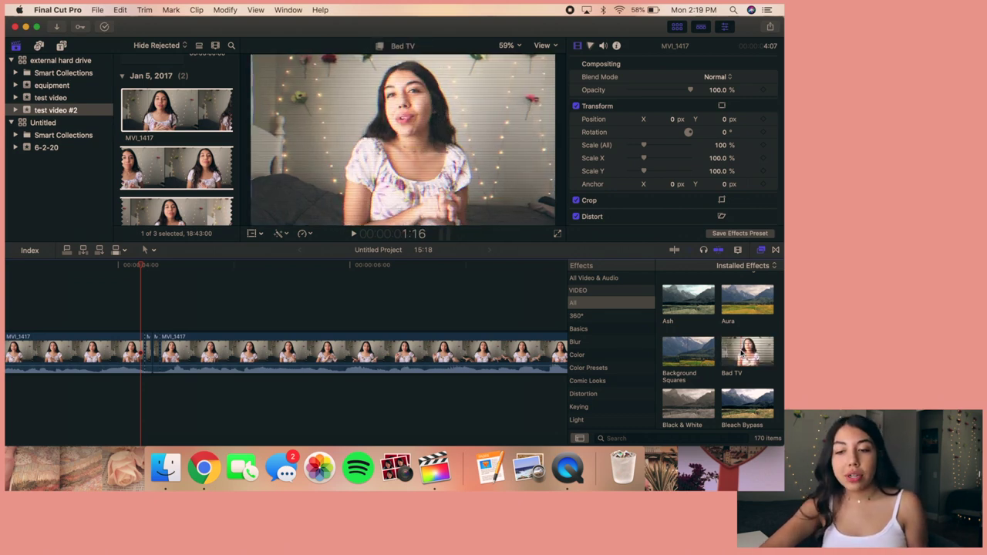
pyautogui.moveTo(742, 351); pyautogui.dragTo(149, 363)
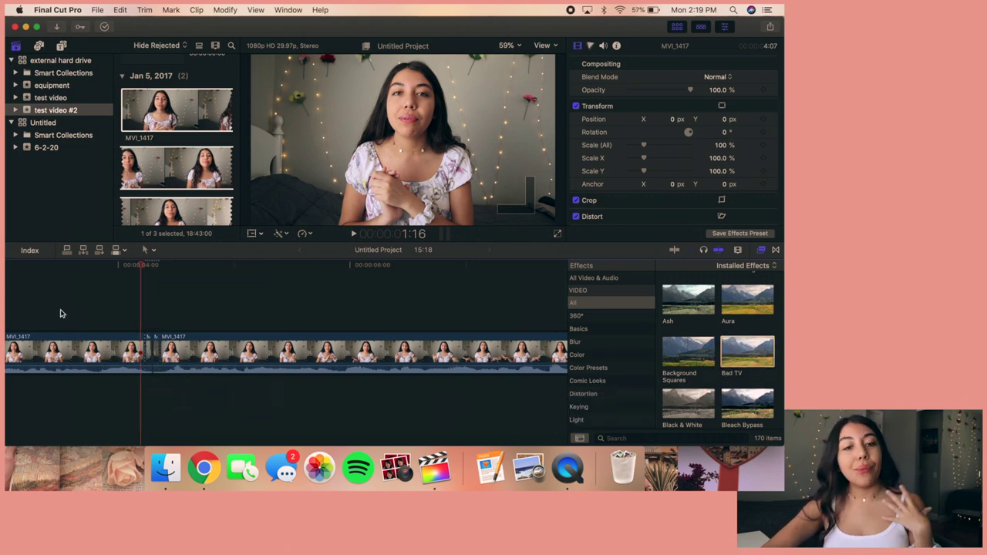
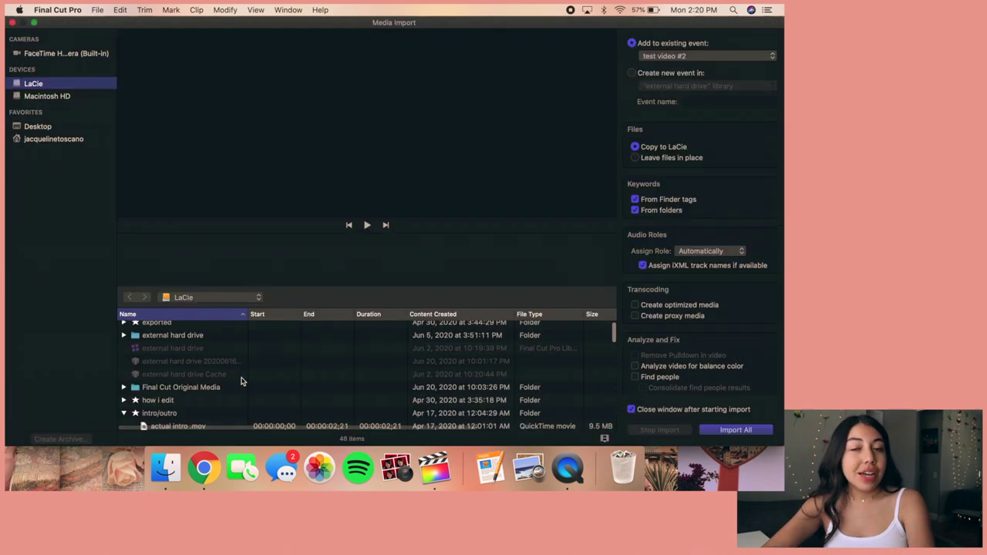
# Import the screen recording and Cassette Insert sound effect from the LaCie drive into 'test video #2'
pyautogui.scroll(-3, 241, 381)
pyautogui.scroll(-5, 241, 381)
pyautogui.click(127, 334)
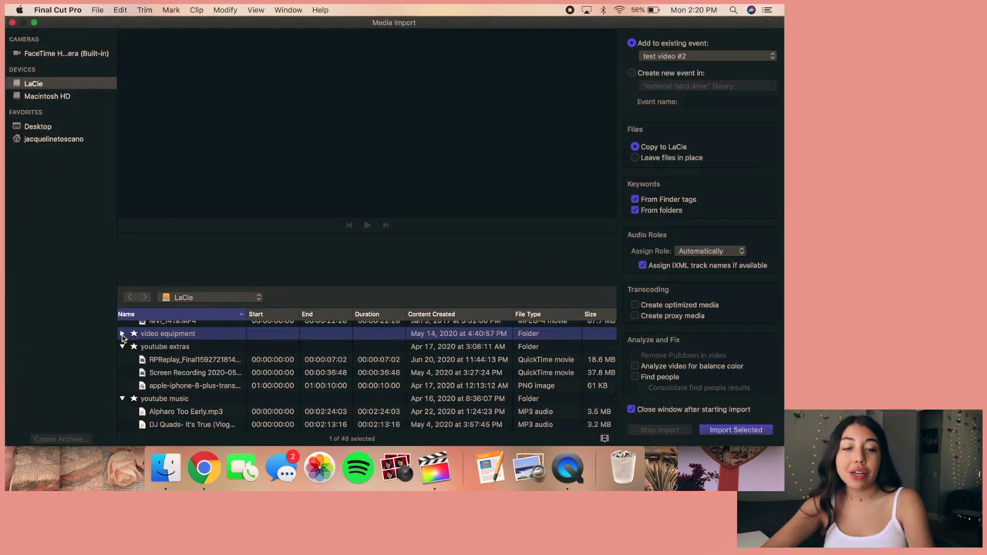
pyautogui.click(199, 373)
pyautogui.scroll(5, 287, 371)
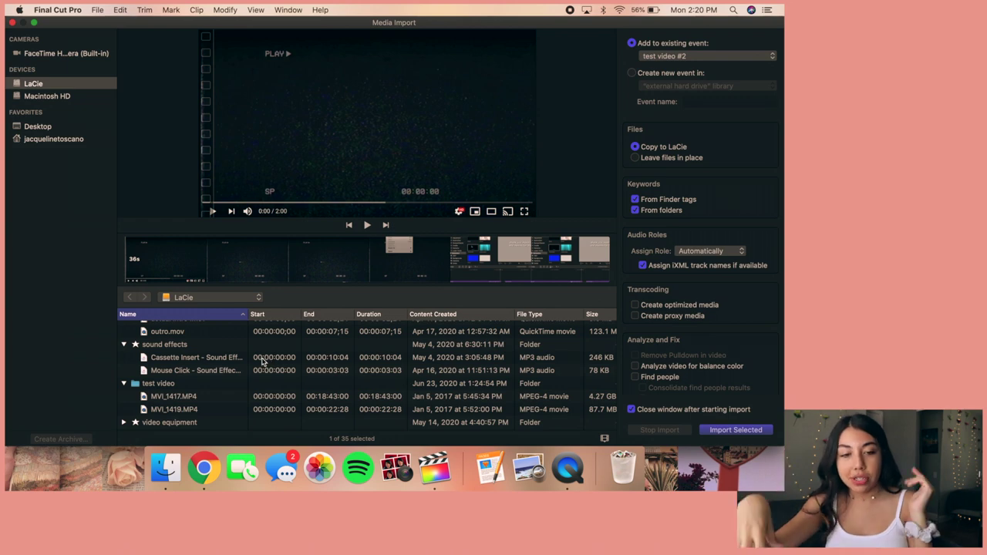
pyautogui.keyDown('super'); pyautogui.click(262, 357); pyautogui.keyUp('super')
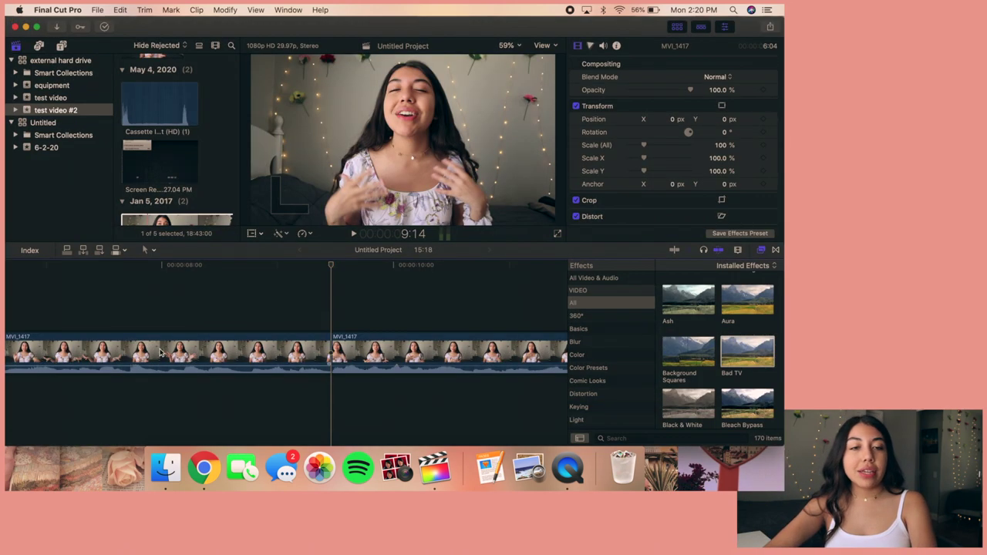
# Mark a range of the screen recording and insert it between the MVI_1417 pieces
pyautogui.scroll(-3, 190, 198)
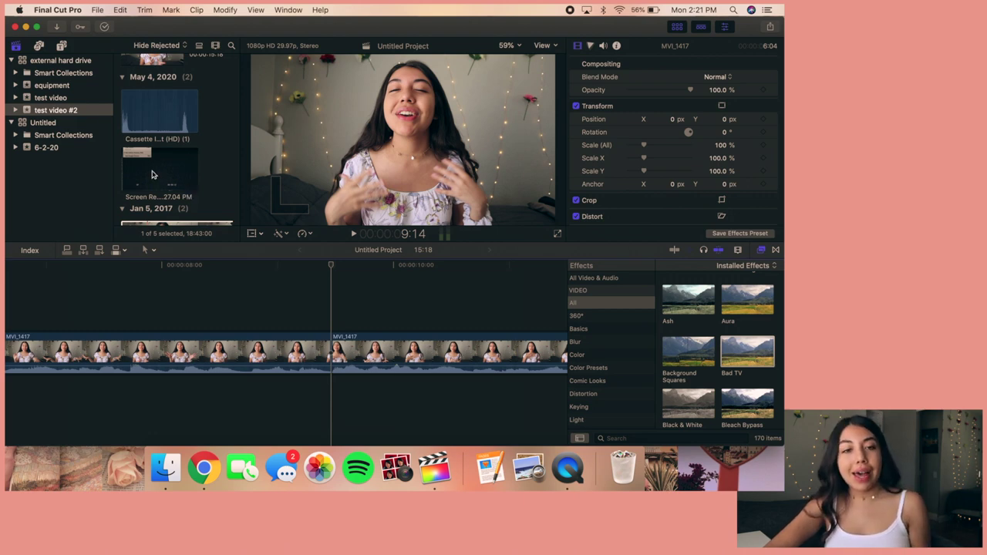
pyautogui.moveTo(140, 172); pyautogui.dragTo(134, 166)
pyautogui.press('w')
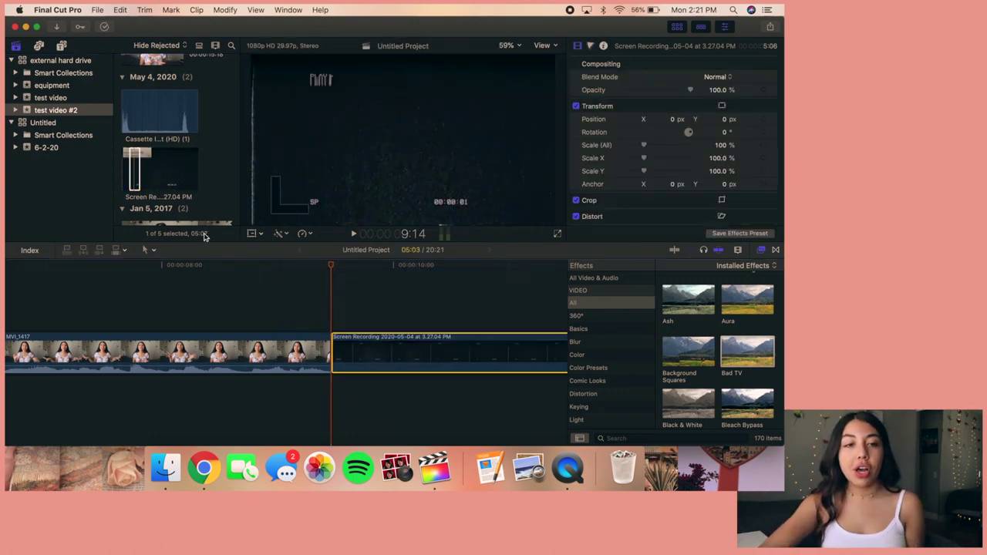
# Trim the Cassette Insert sound to about 2 seconds and connect it beneath the screen recording
pyautogui.click(138, 112)
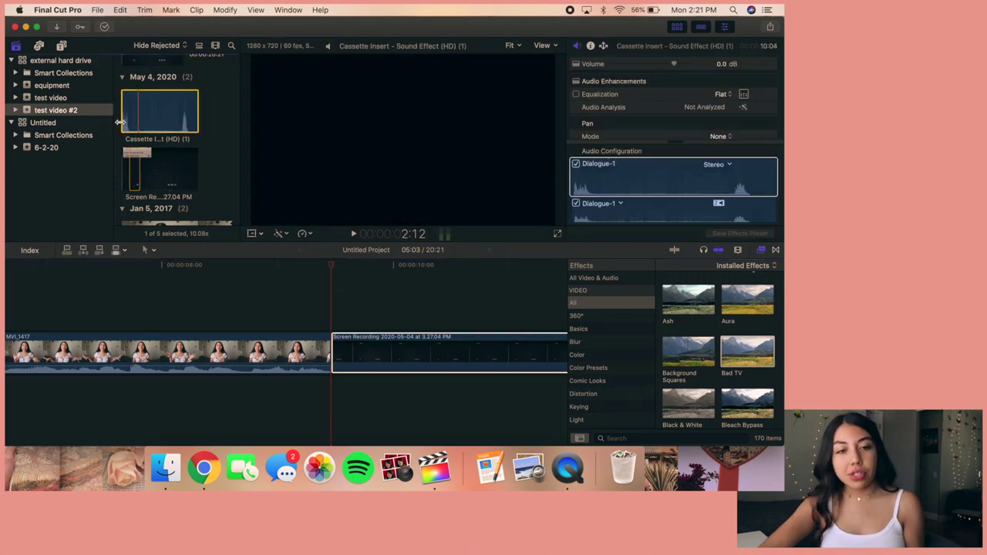
pyautogui.moveTo(198, 111); pyautogui.dragTo(136, 112)
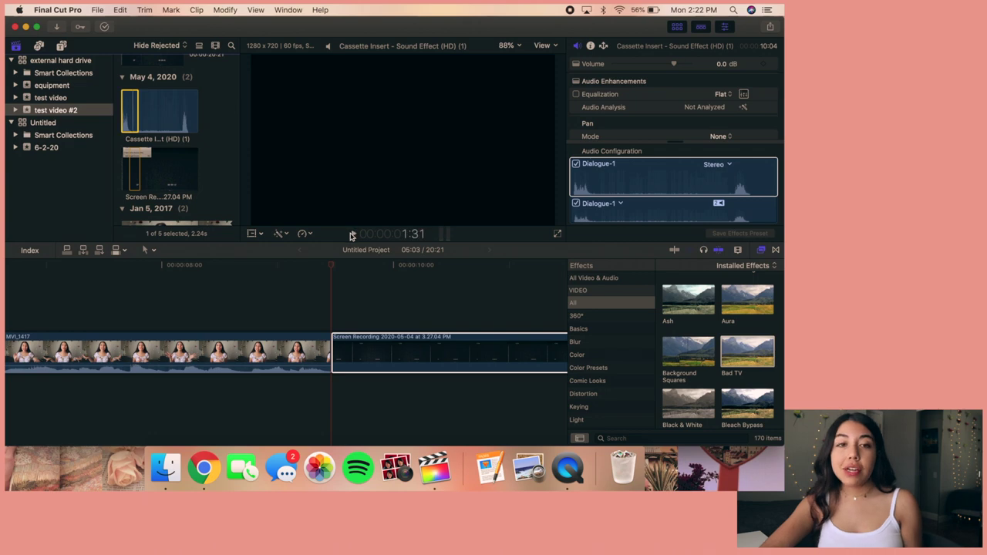
pyautogui.click(351, 234)
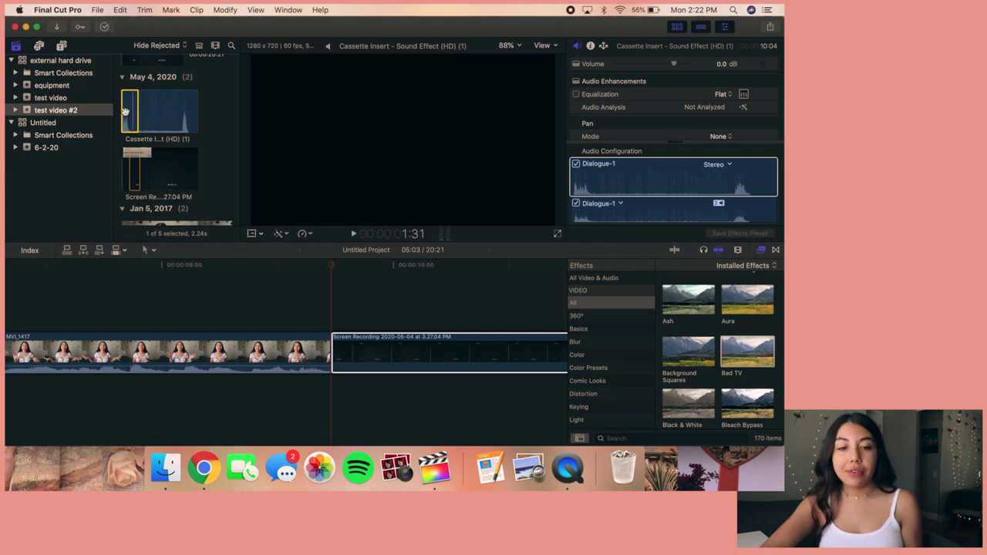
pyautogui.moveTo(152, 125); pyautogui.dragTo(332, 386)
pyautogui.click(441, 313)
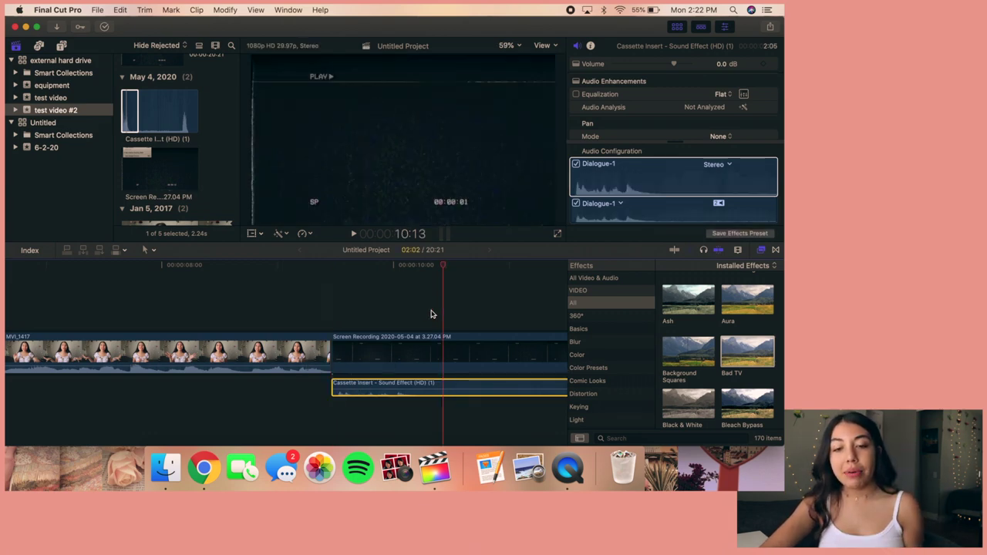
pyautogui.click(418, 314)
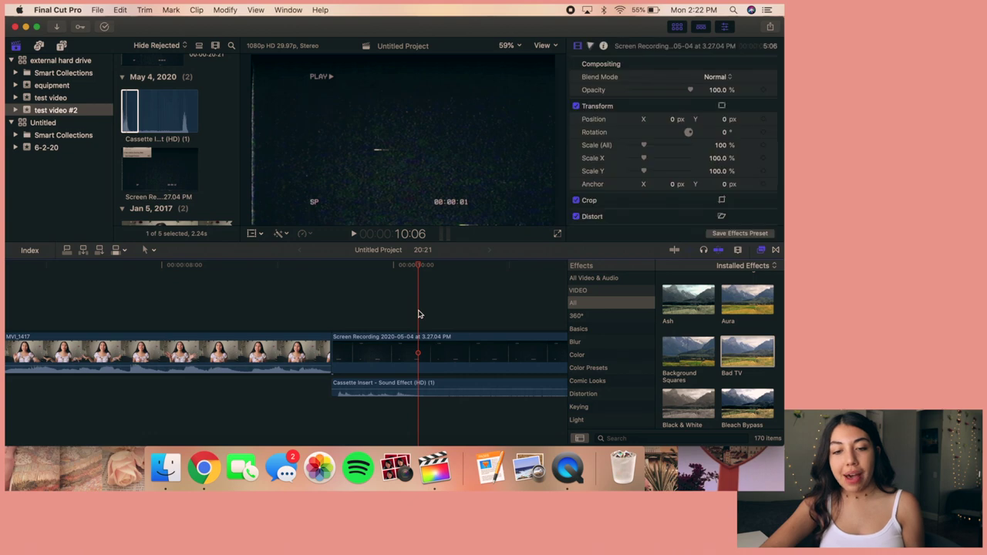
pyautogui.moveTo(422, 316); pyautogui.dragTo(428, 388)
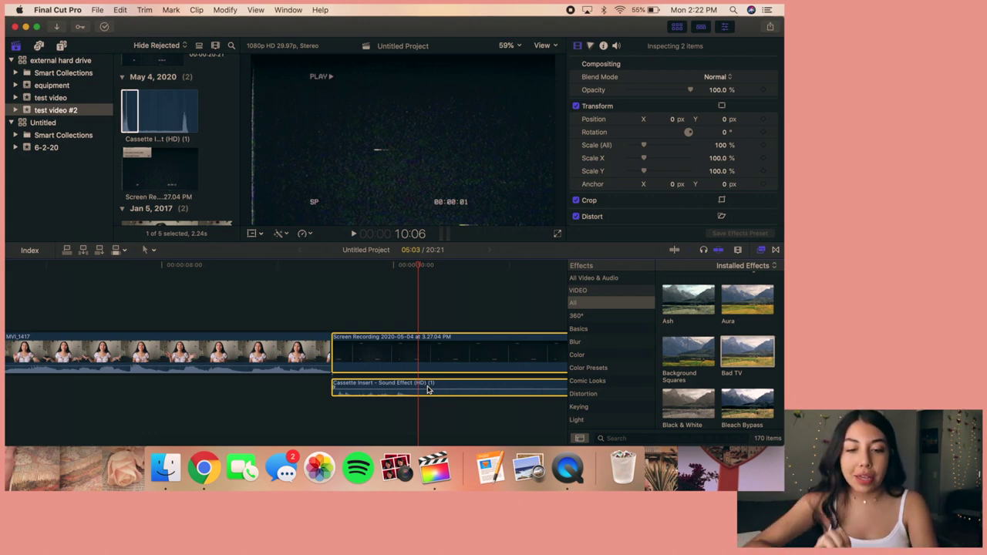
# Trim the screen recording and Cassette Insert to end at the playhead, then check the cut
pyautogui.hotkey('alt', ']')
pyautogui.click(326, 311)
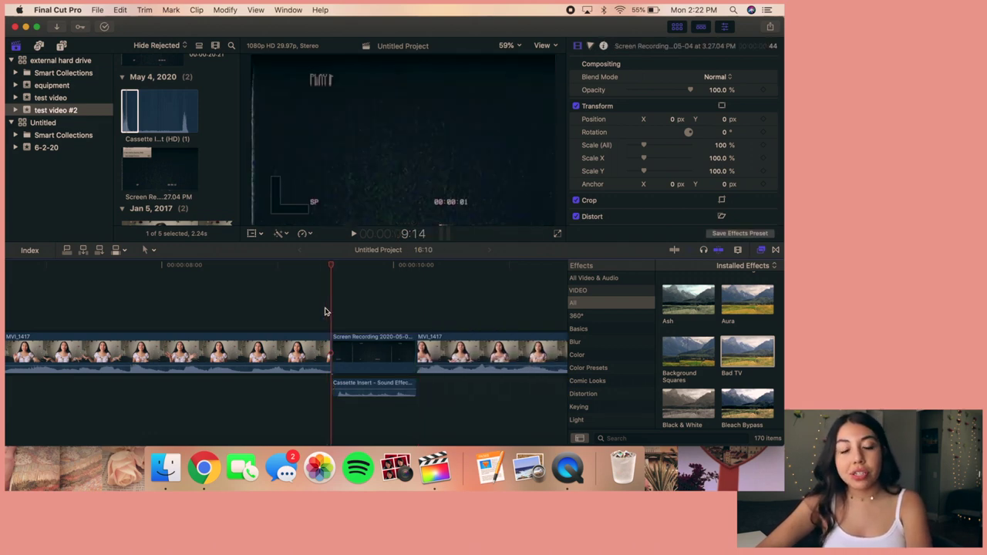
pyautogui.press('Left')
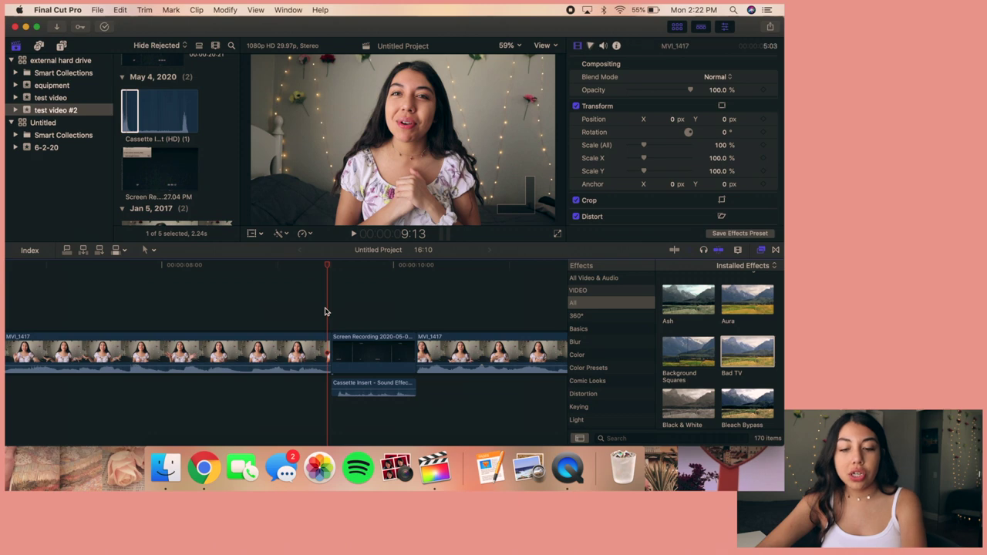
pyautogui.press('Right')
pyautogui.press('Down')
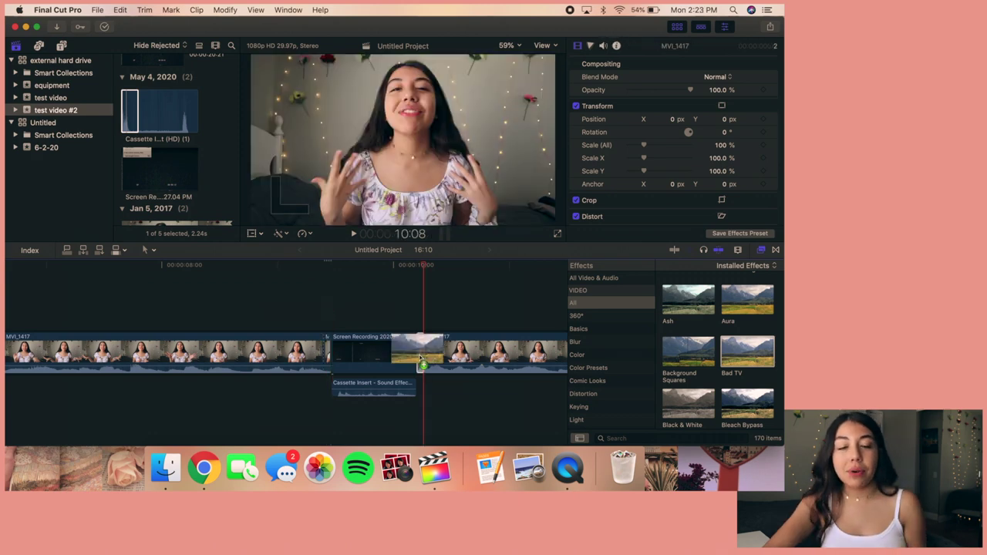
# Play back the insert and review the surrounding MVI_1417 clips up to 10:11
pyautogui.click(285, 294)
pyautogui.press('space')
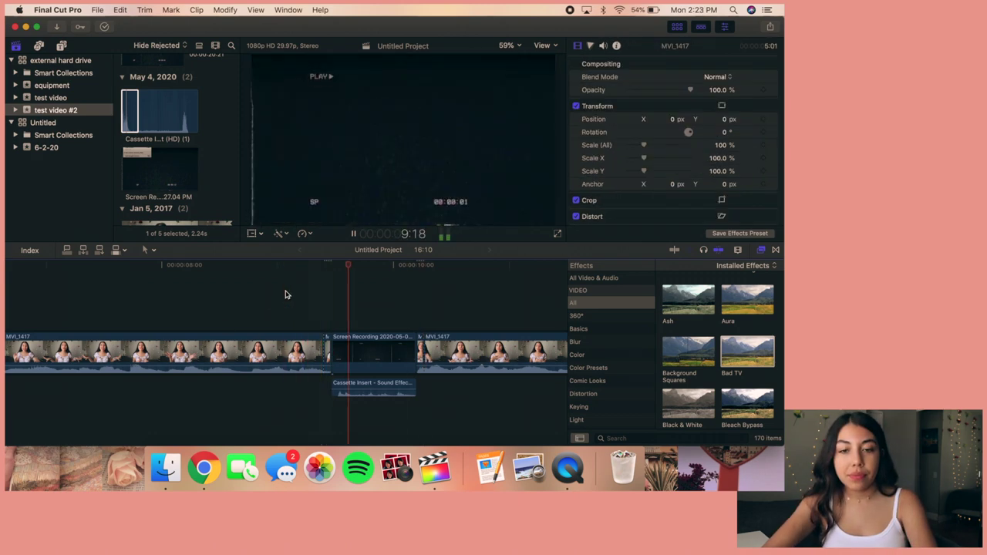
pyautogui.press('space')
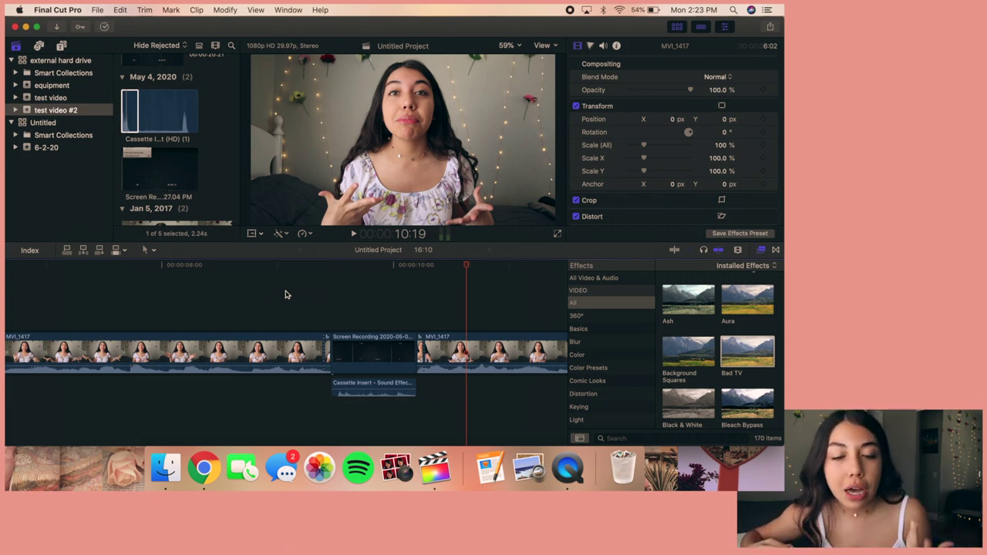
pyautogui.click(326, 303)
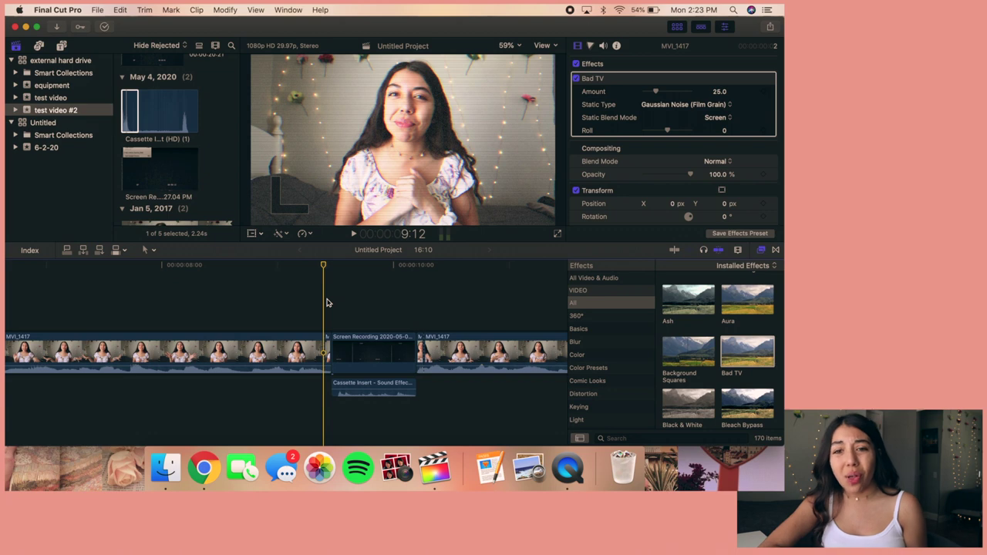
pyautogui.click(422, 312)
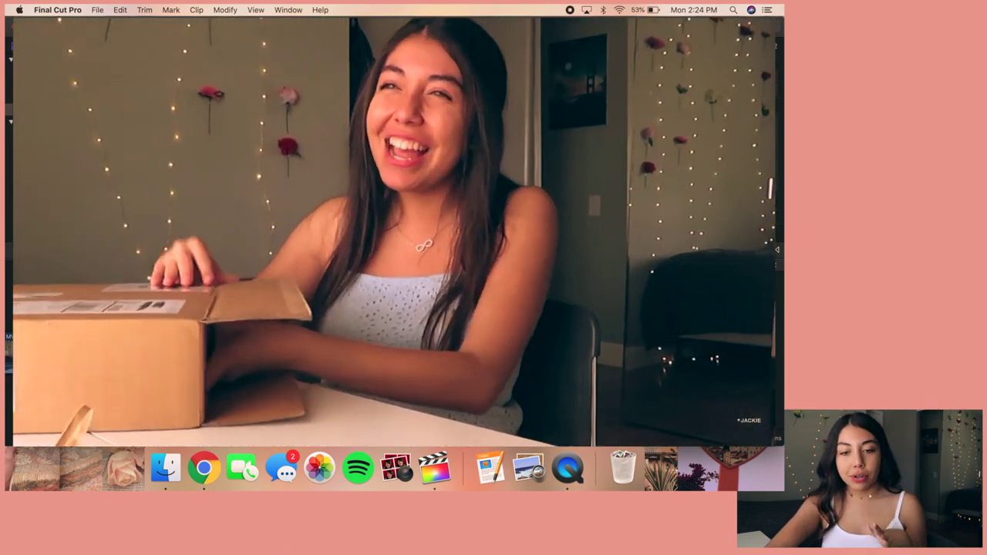
pyautogui.click(437, 312)
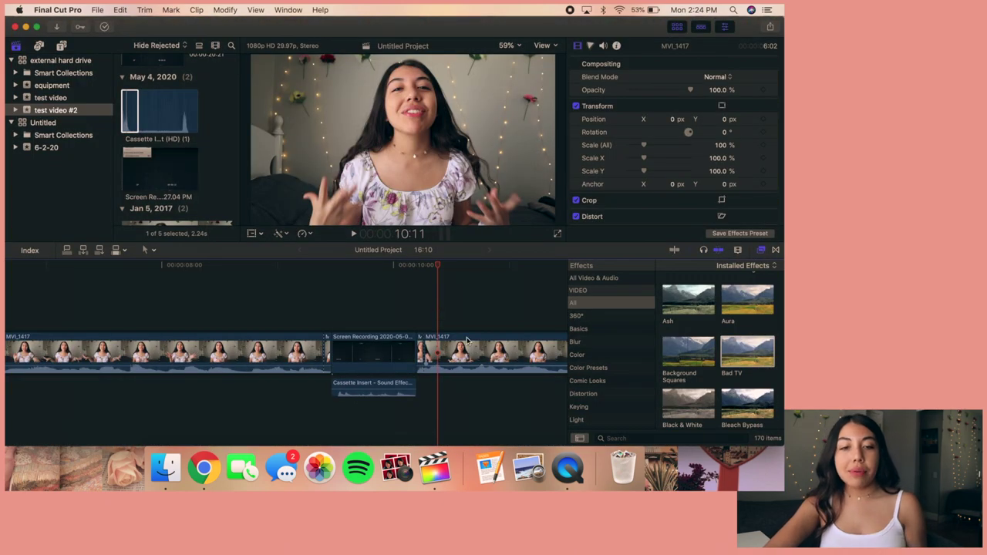
# Blade the first MVI_1417 clip at 8:01 and 8:20, then select the short middle piece
pyautogui.click(187, 300)
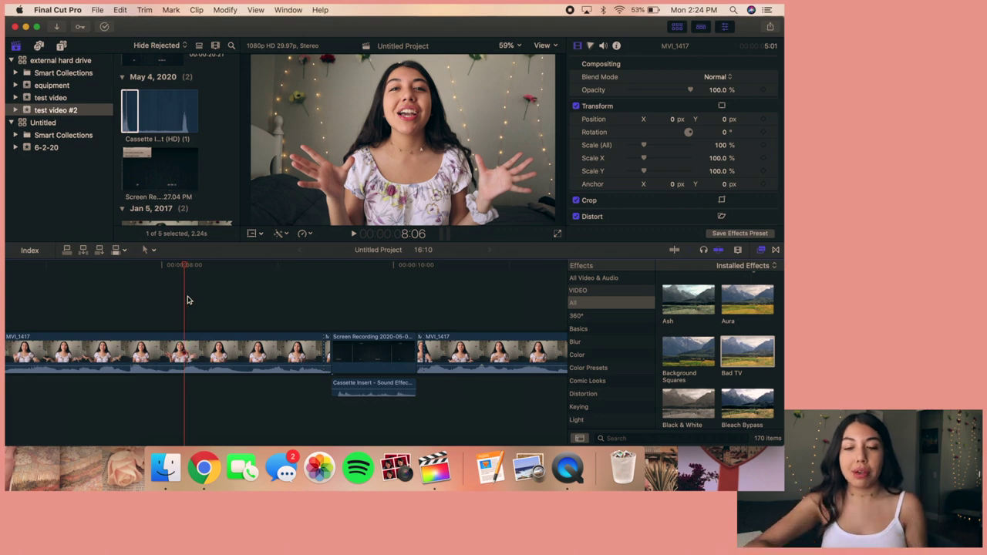
pyautogui.press('Left')
pyautogui.press('Left')
pyautogui.press('Left')
pyautogui.press('Left')
pyautogui.press('Left')
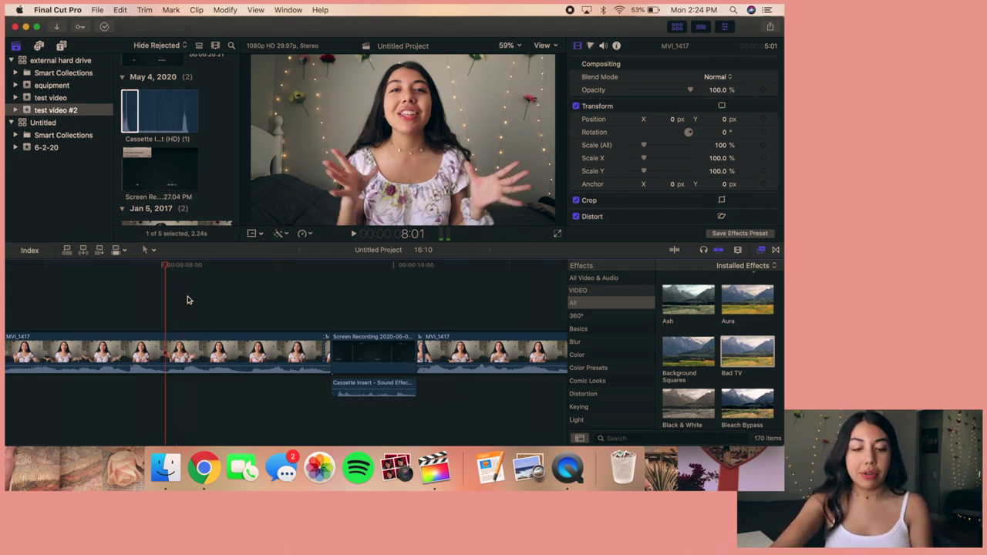
pyautogui.press('super+b')
pyautogui.click(237, 316)
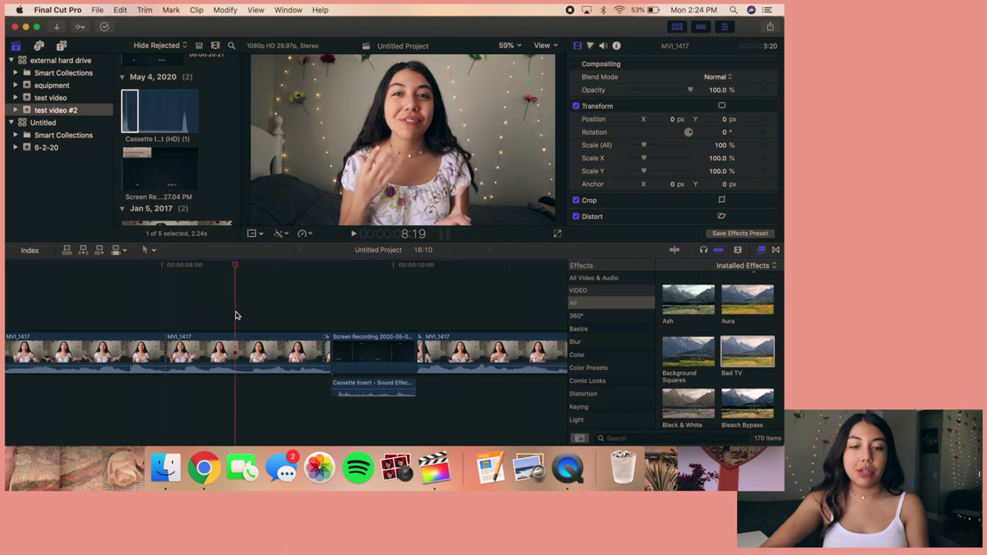
pyautogui.press('Right')
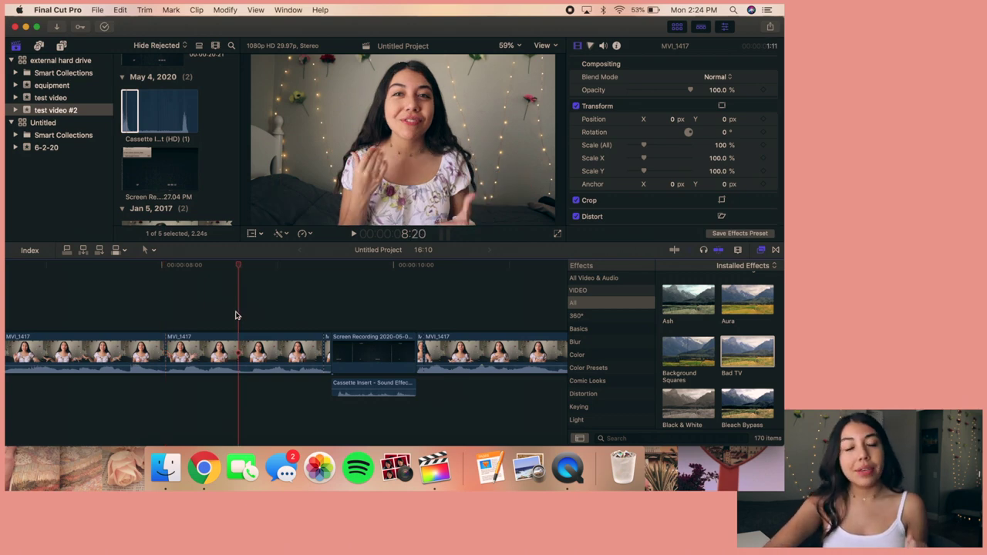
pyautogui.press('super+b')
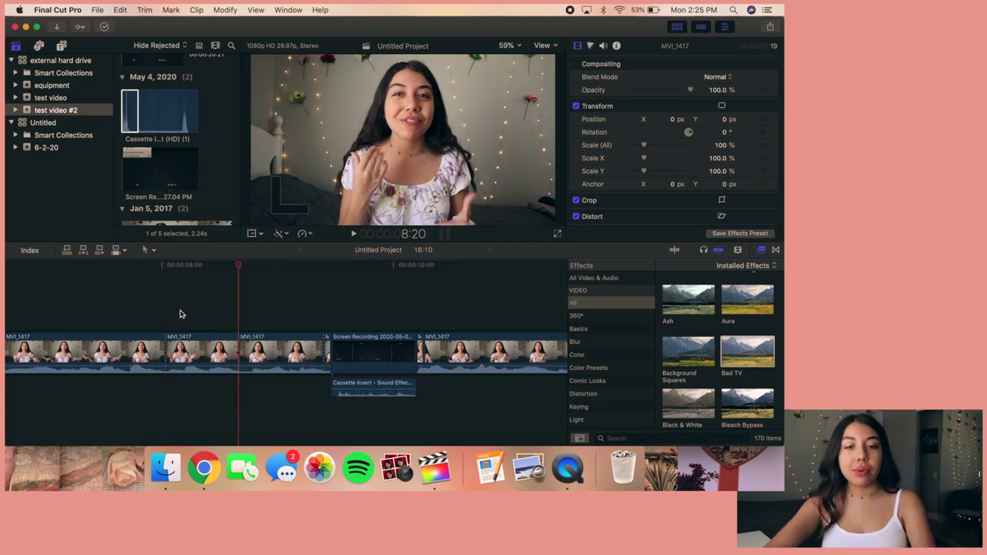
pyautogui.click(180, 313)
pyautogui.click(226, 364)
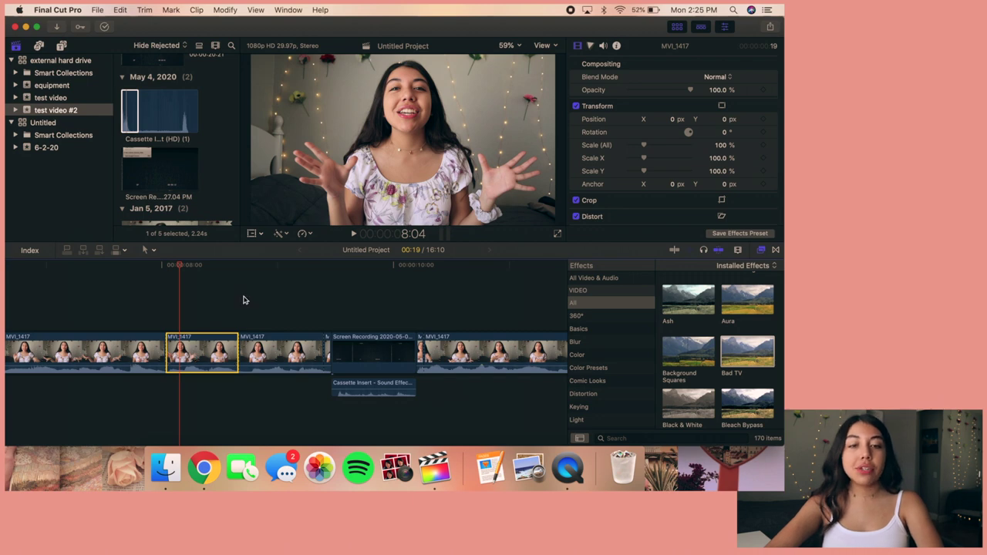
# Give the short MVI_1417 piece a Ken Burns move with the end frame enlarged to nearly full view
pyautogui.click(261, 235)
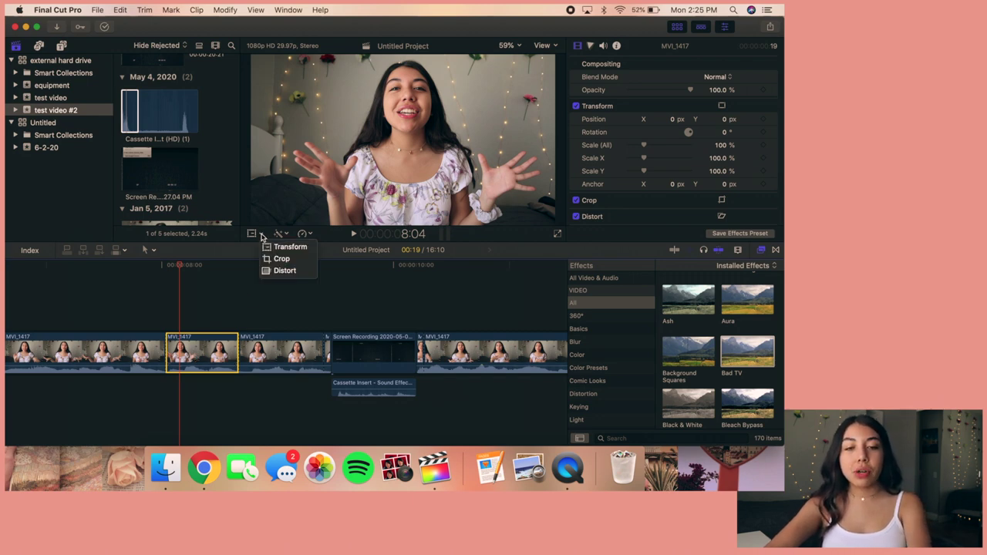
pyautogui.click(278, 260)
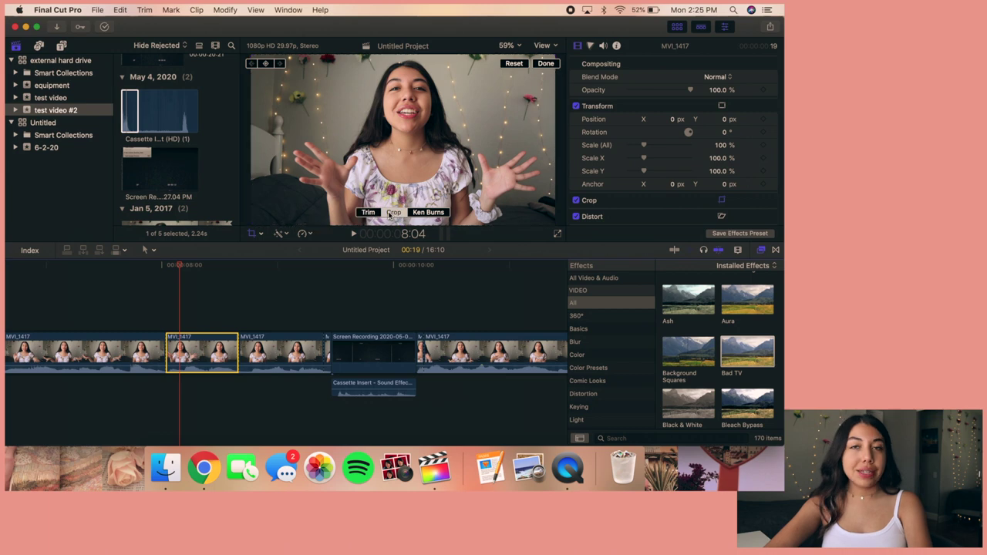
pyautogui.click(423, 216)
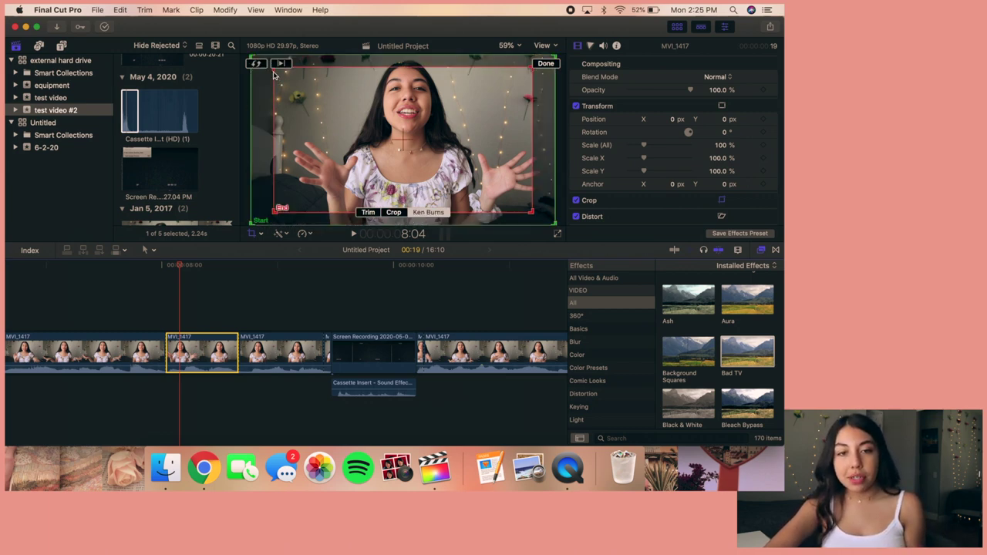
pyautogui.moveTo(276, 73); pyautogui.dragTo(264, 66)
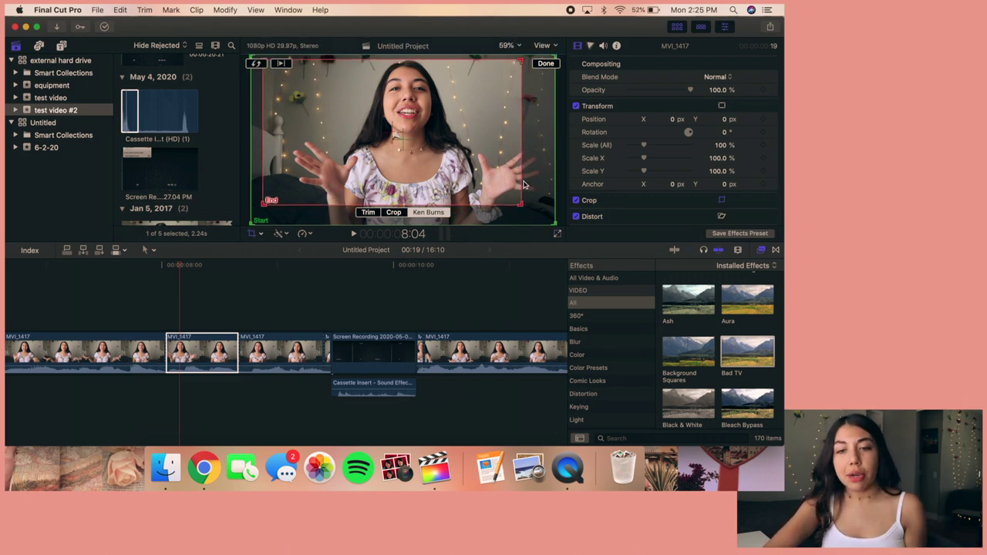
pyautogui.moveTo(521, 204); pyautogui.dragTo(545, 218)
pyautogui.click(545, 63)
pyautogui.click(159, 314)
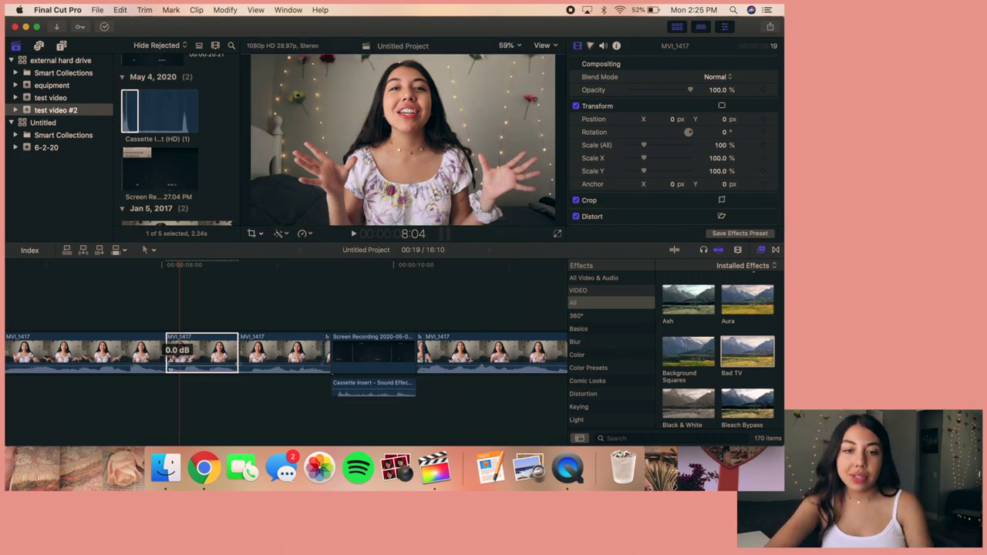
pyautogui.press('space')
pyautogui.press('space')
# Swap the Ken Burns start and end framings and play back the reversed zoom
pyautogui.click(199, 343)
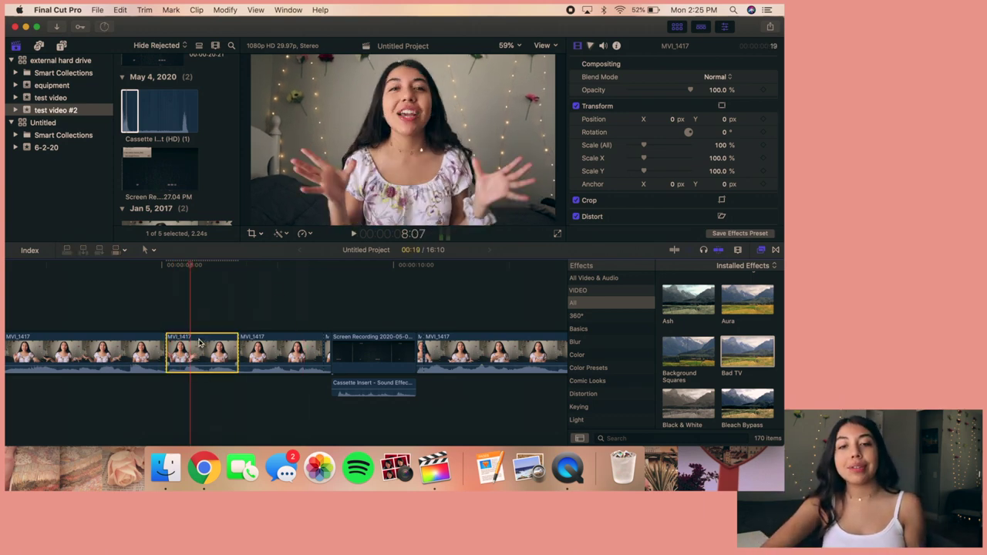
pyautogui.click(250, 234)
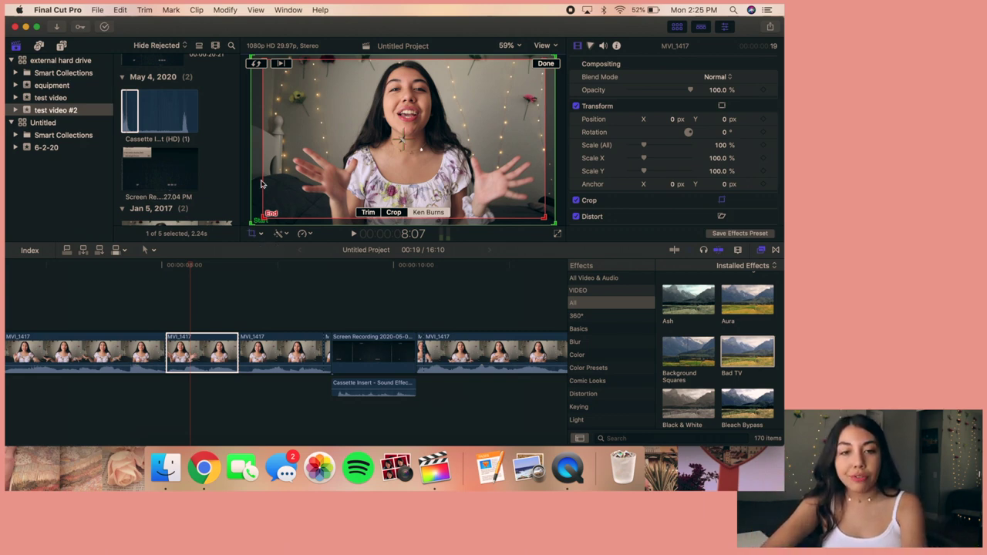
pyautogui.click(257, 64)
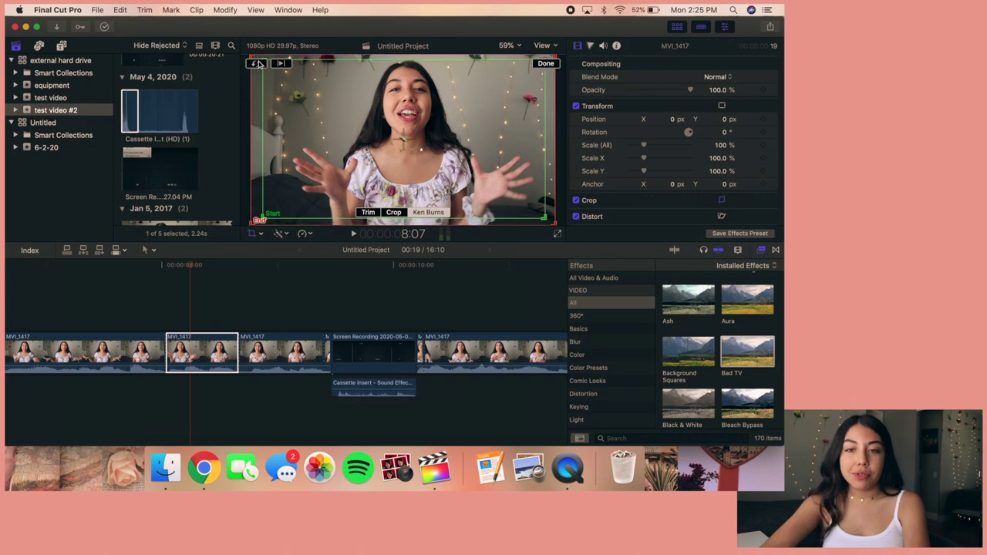
pyautogui.click(165, 302)
pyautogui.press('space')
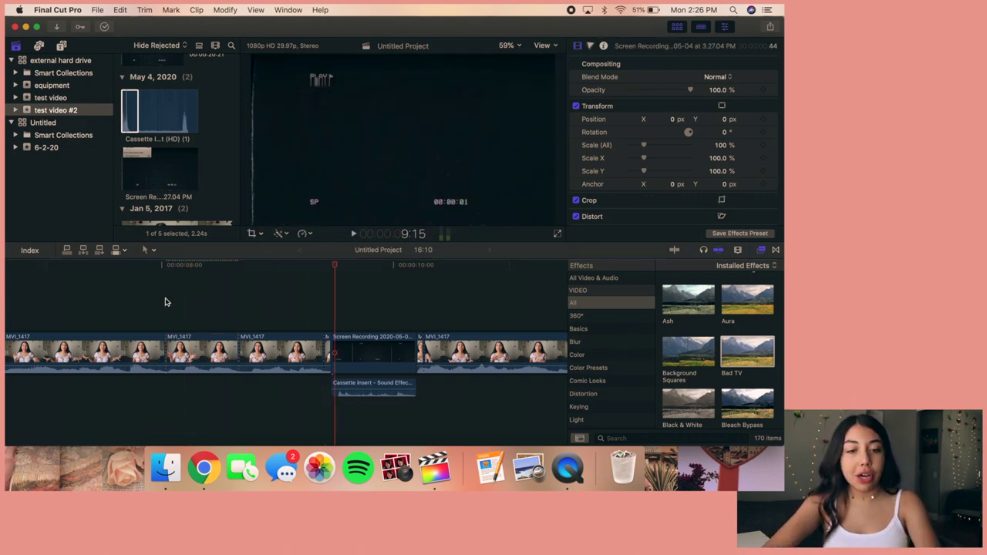
# Move the playhead back to about 6:28 and play the timeline into the next clip
pyautogui.click(182, 306)
pyautogui.hscroll(-3, 145, 306)
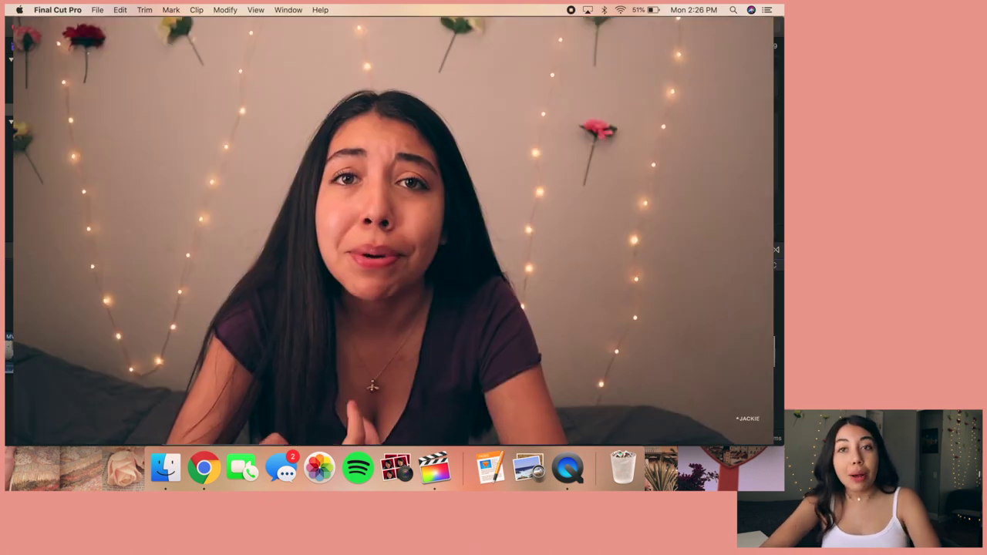
pyautogui.click(157, 298)
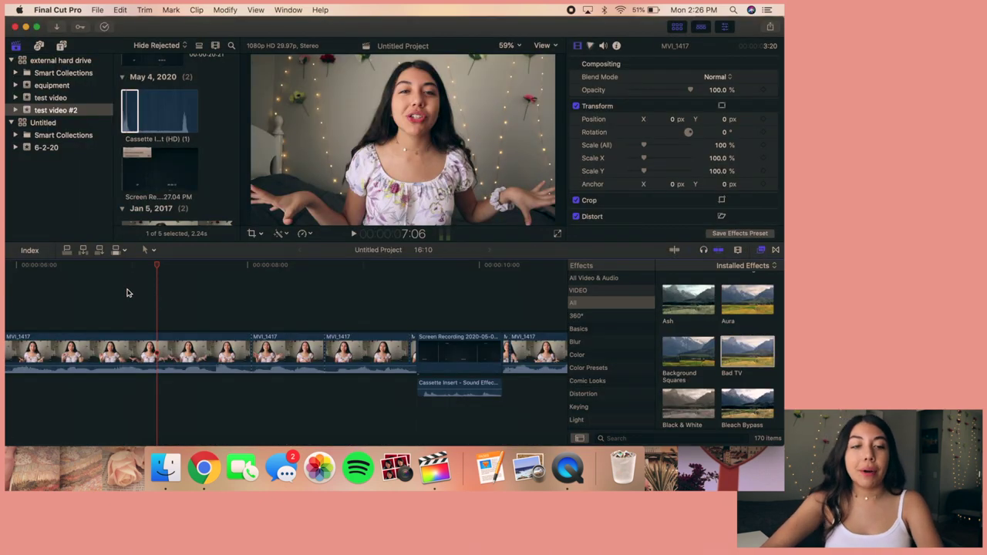
pyautogui.click(127, 291)
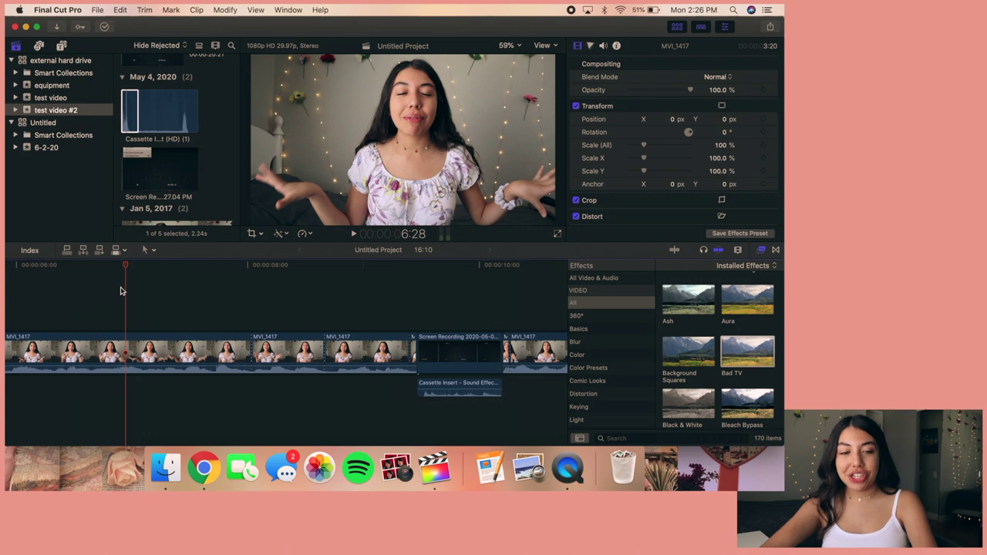
pyautogui.hscroll(-3, 123, 291)
pyautogui.click(128, 287)
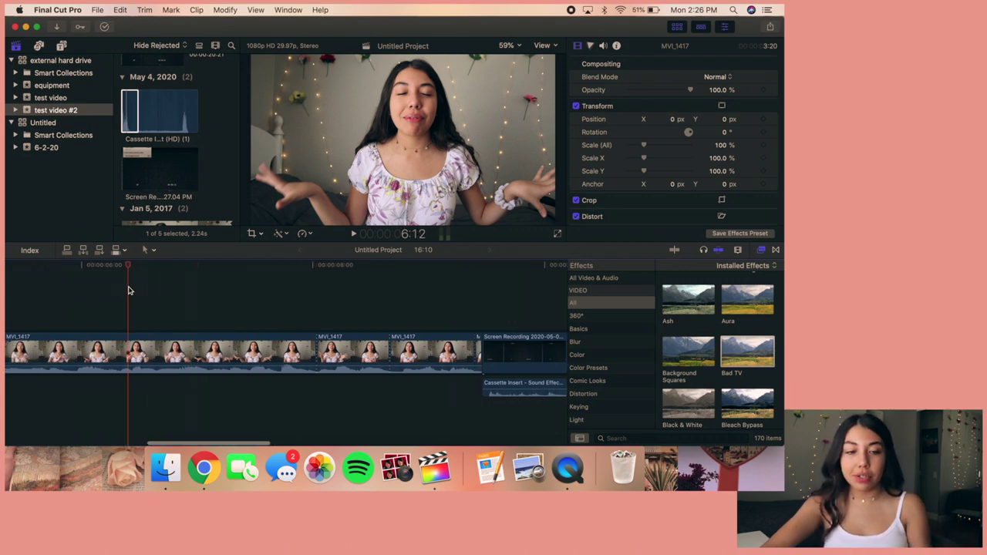
pyautogui.press('space')
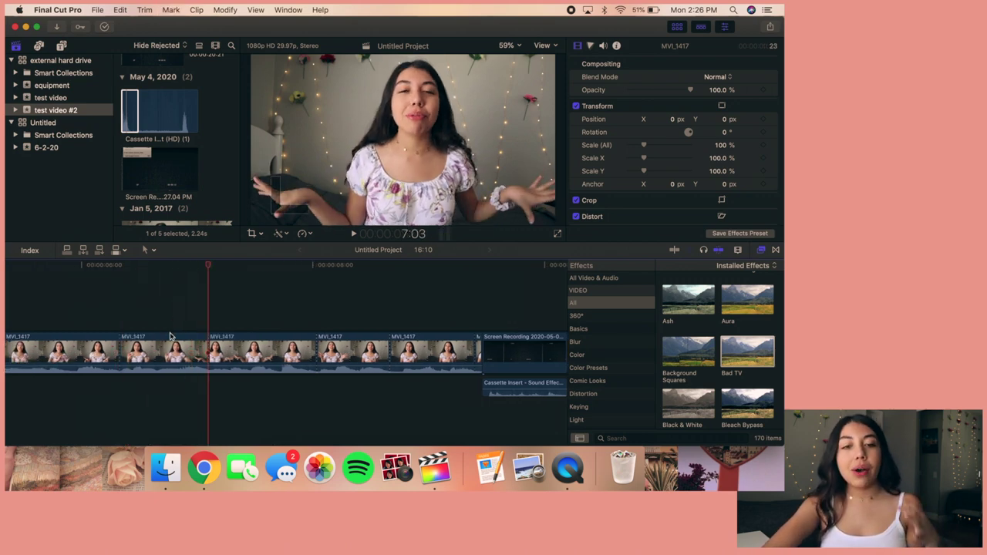
# Crop the MVI_1417 clip to 114% (Top 76, Bottom 54, Left 134, Right 98 px) and play it
pyautogui.click(163, 347)
pyautogui.click(254, 233)
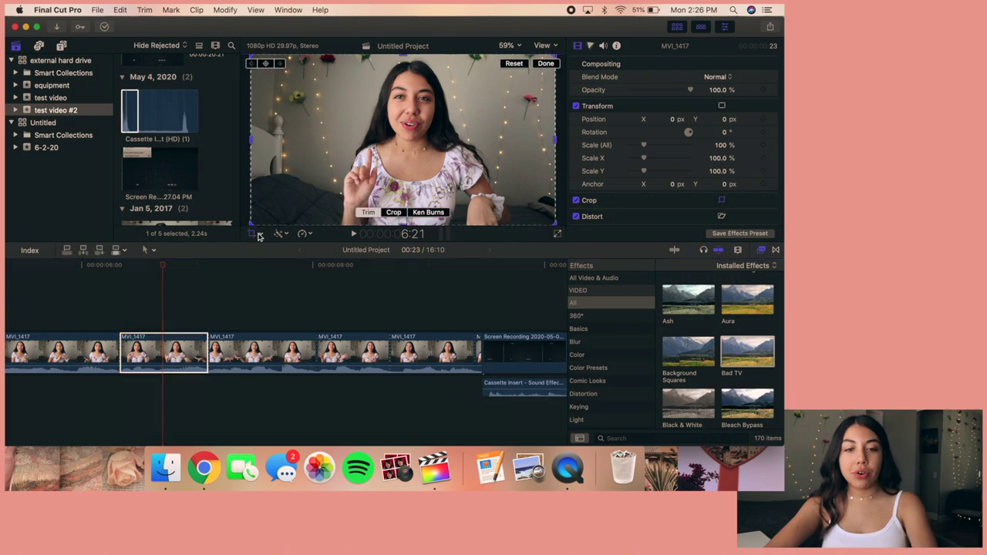
pyautogui.click(254, 233)
pyautogui.click(261, 233)
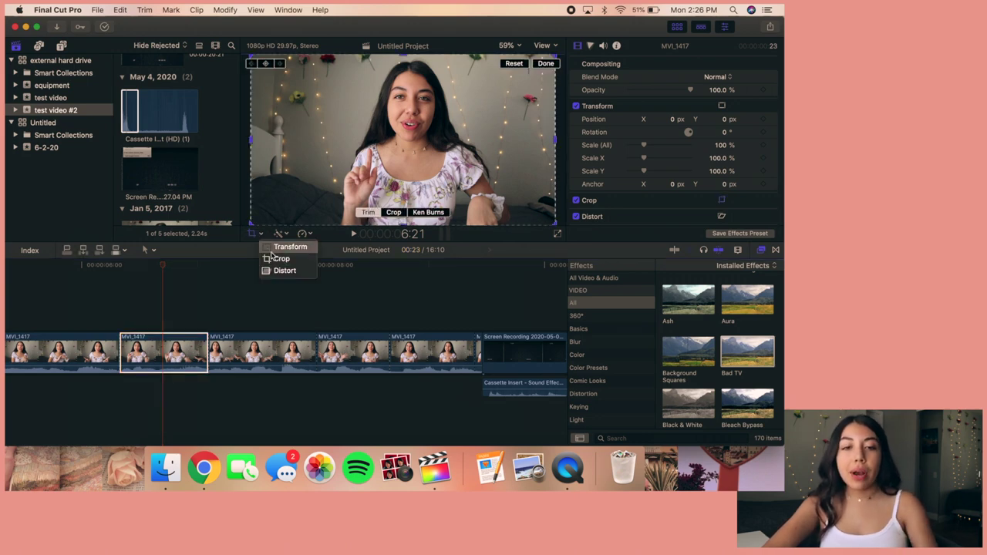
pyautogui.click(277, 257)
pyautogui.moveTo(251, 224); pyautogui.dragTo(271, 217)
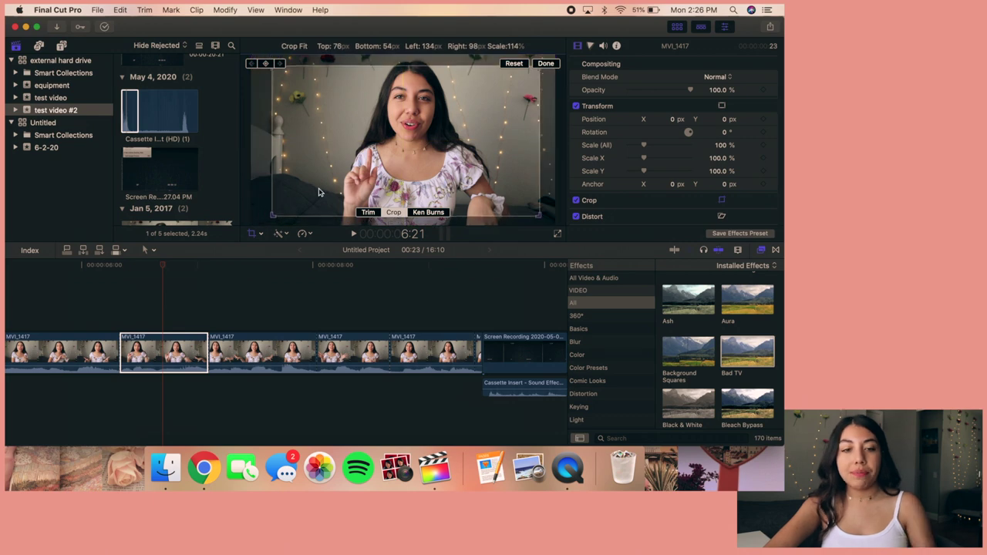
pyautogui.click(107, 318)
pyautogui.press('space')
pyautogui.press('space')
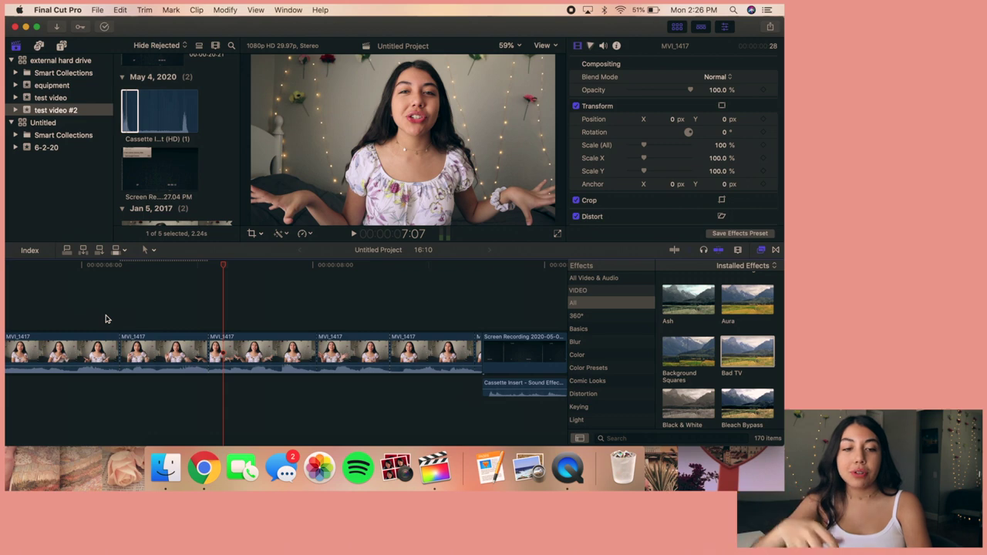
pyautogui.press('Left')
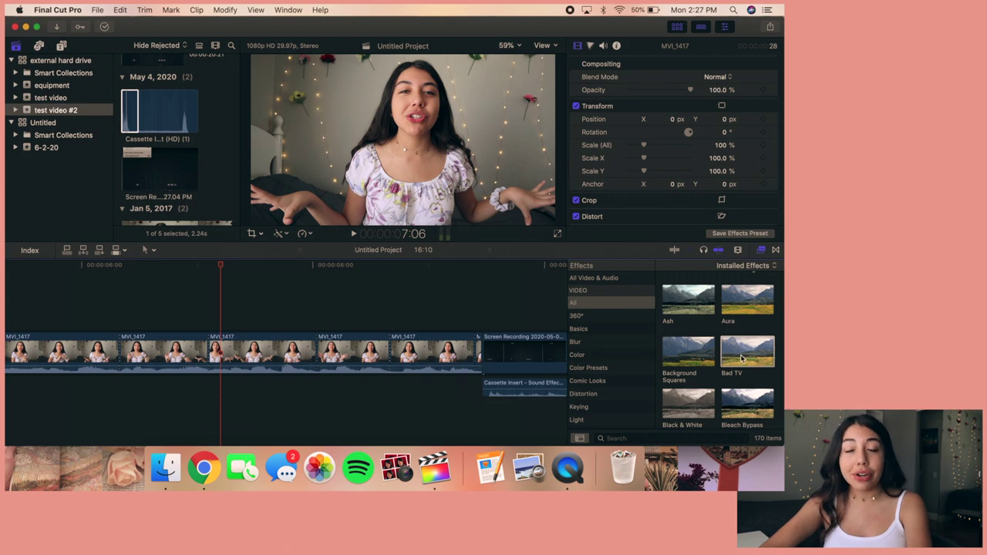
pyautogui.moveTo(743, 355)
pyautogui.scroll(5, 743, 355)
# Add Aged Film to the clip with Scratches 3 and Dust 38, then switch it off
pyautogui.scroll(-1, 744, 354)
pyautogui.moveTo(744, 354); pyautogui.dragTo(283, 346)
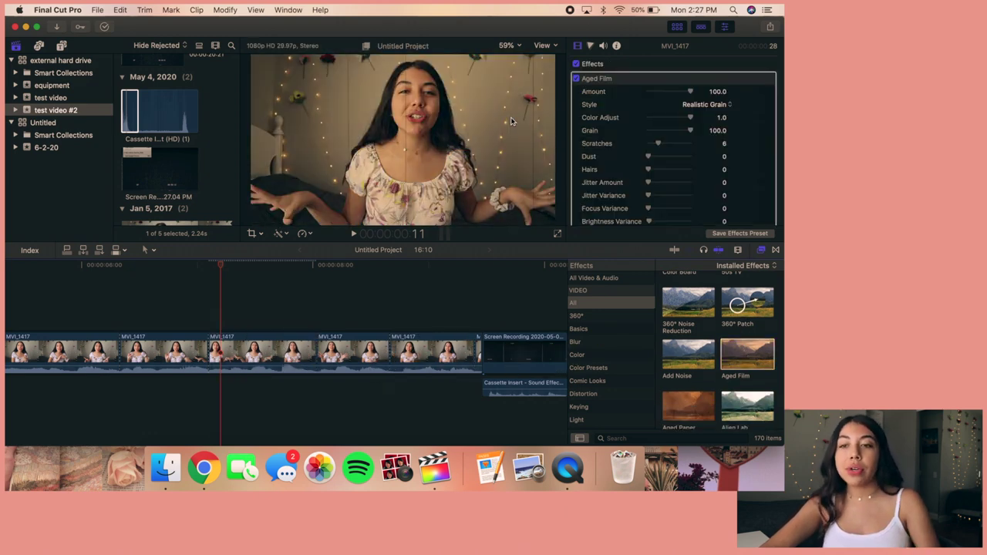
pyautogui.scroll(-1, 695, 121)
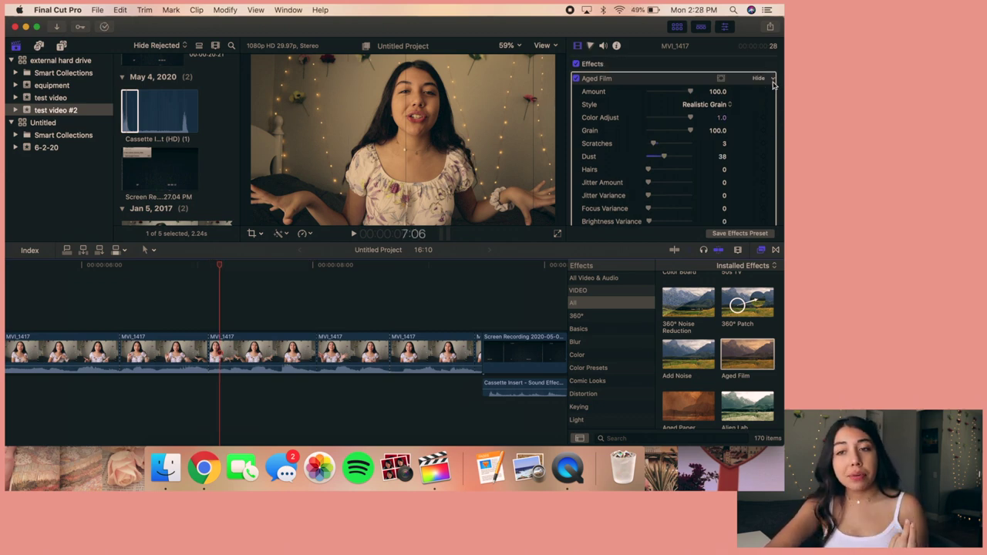
pyautogui.click(771, 80)
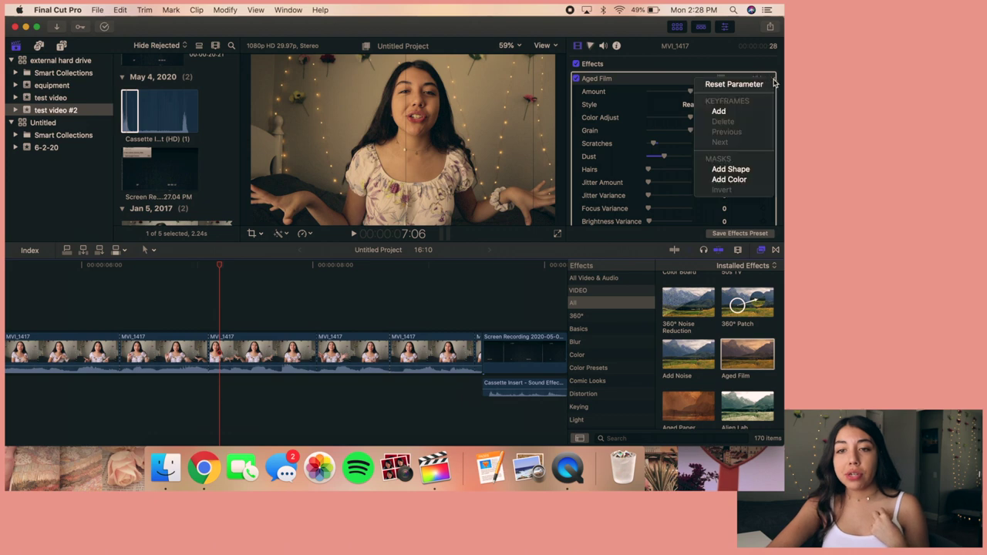
pyautogui.click(579, 80)
pyautogui.click(577, 79)
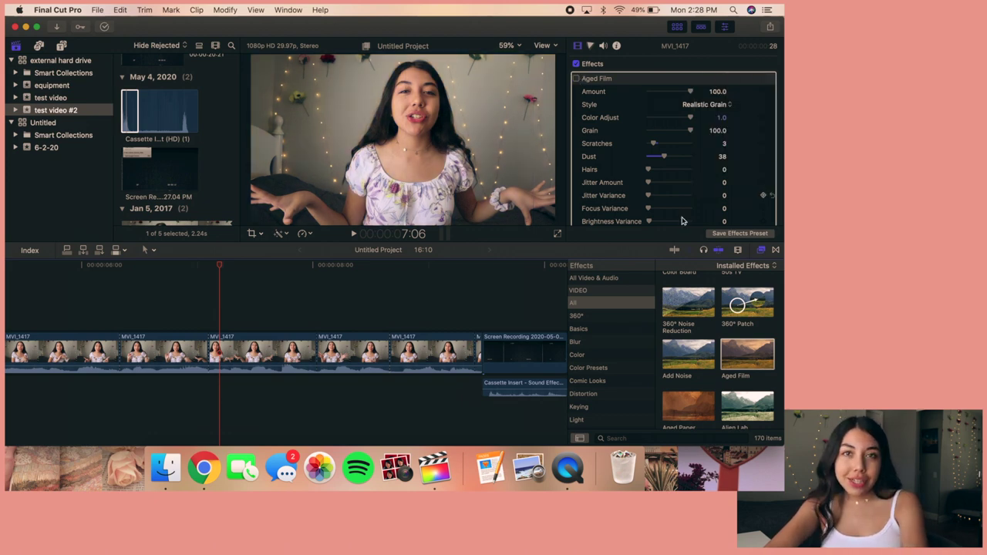
pyautogui.scroll(-5, 719, 322)
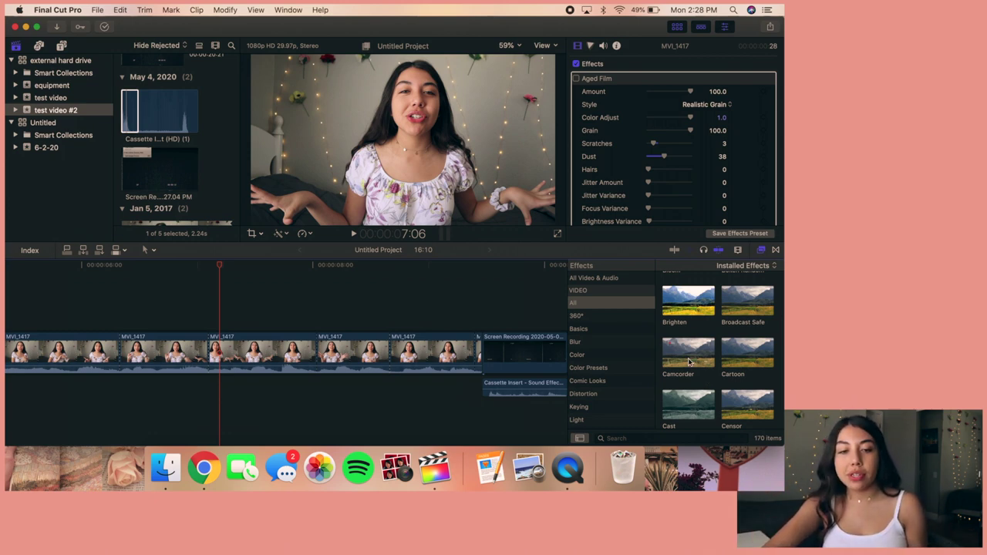
# Apply the Camcorder effect and replace its overlay text with 'hi'
pyautogui.click(689, 361)
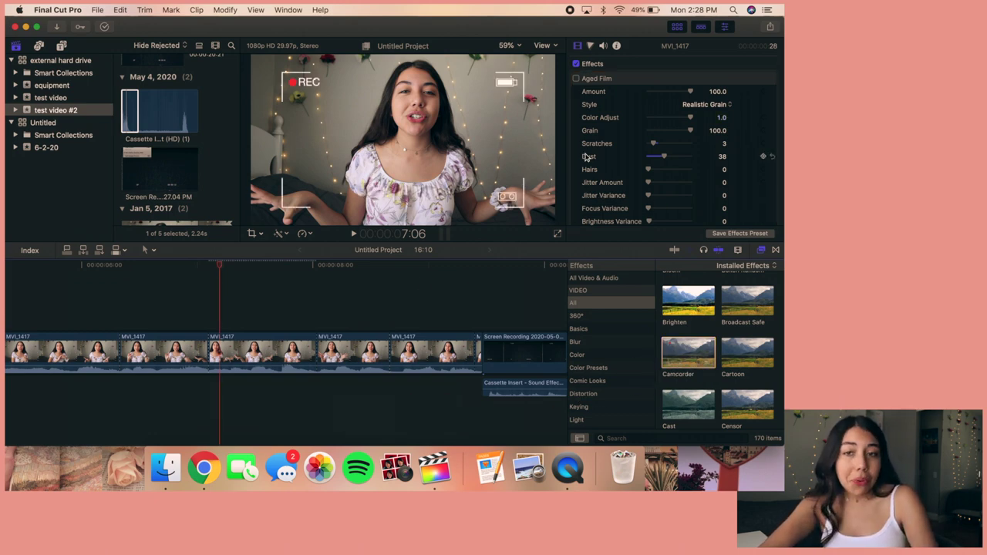
pyautogui.scroll(-2, 604, 163)
pyautogui.scroll(-10, 605, 162)
pyautogui.scroll(4, 648, 154)
pyautogui.click(694, 146)
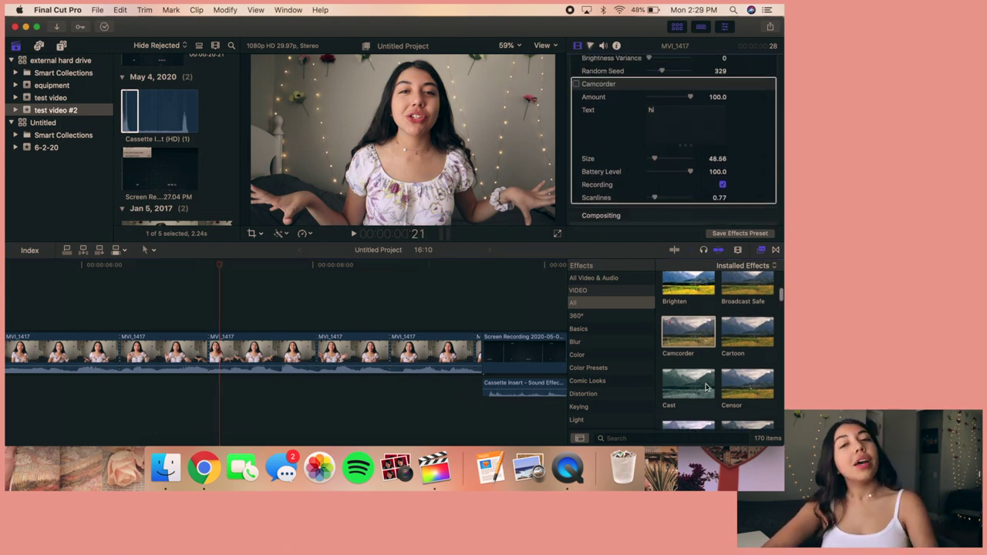
pyautogui.scroll(-2, 734, 348)
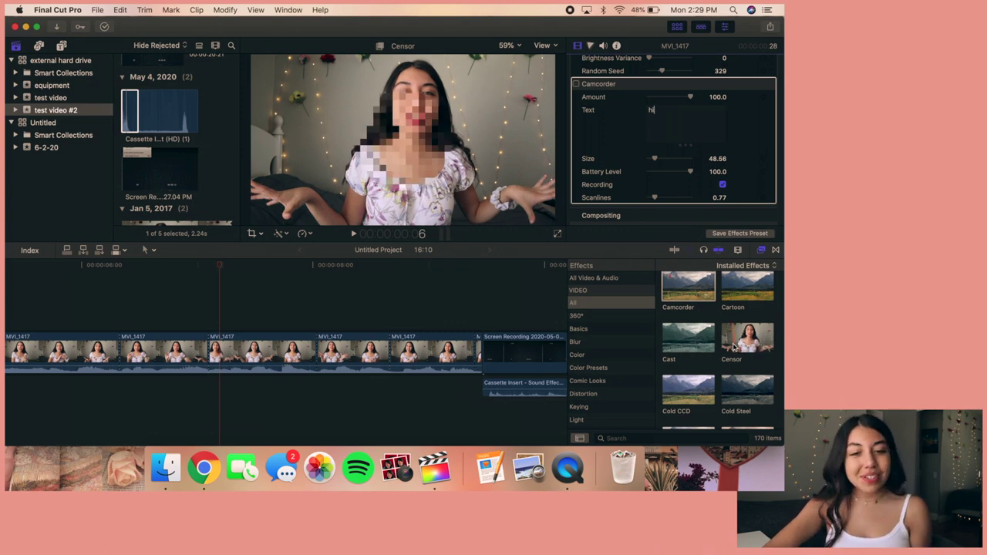
# Add a switched-off Censor pixelate effect with Radius 405 and a 35mm Frame effect to MVI_1417
pyautogui.moveTo(734, 348); pyautogui.dragTo(263, 353)
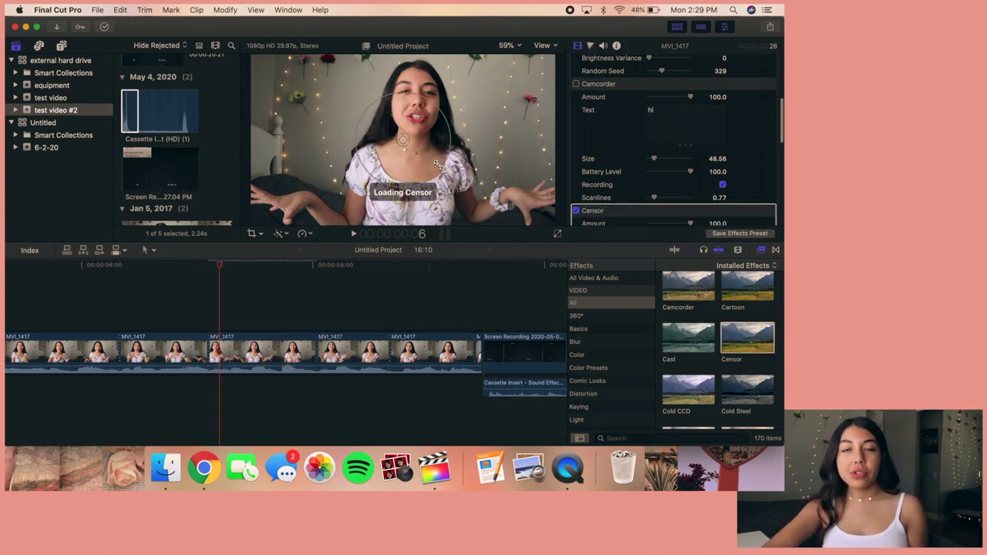
pyautogui.scroll(-3, 650, 179)
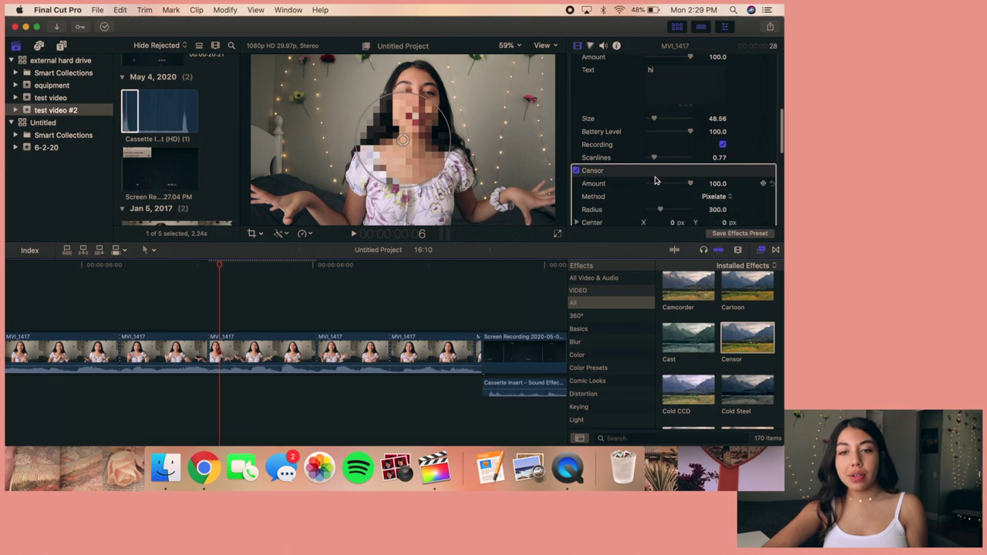
pyautogui.scroll(-2, 650, 179)
pyautogui.moveTo(661, 183); pyautogui.dragTo(671, 185)
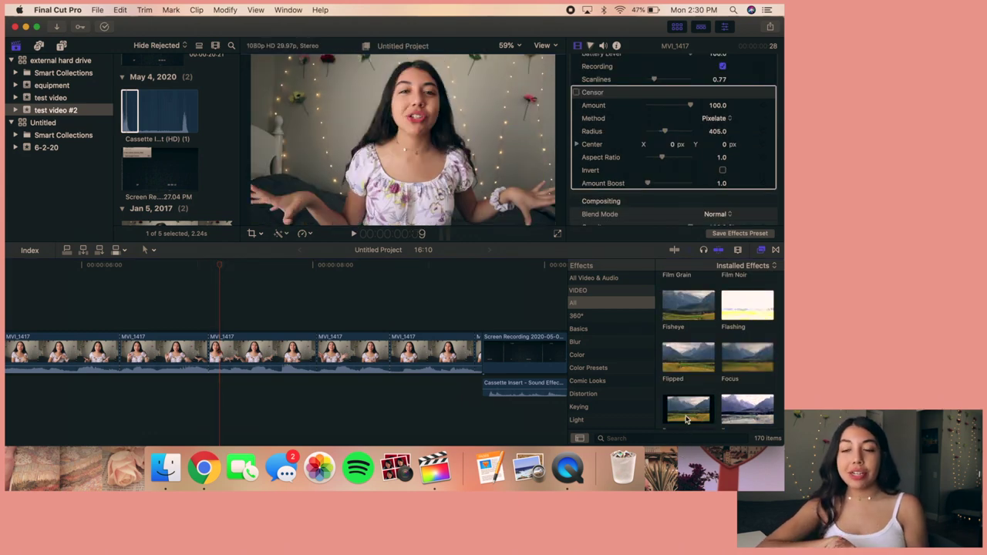
pyautogui.doubleClick(686, 419)
pyautogui.scroll(-1, 688, 370)
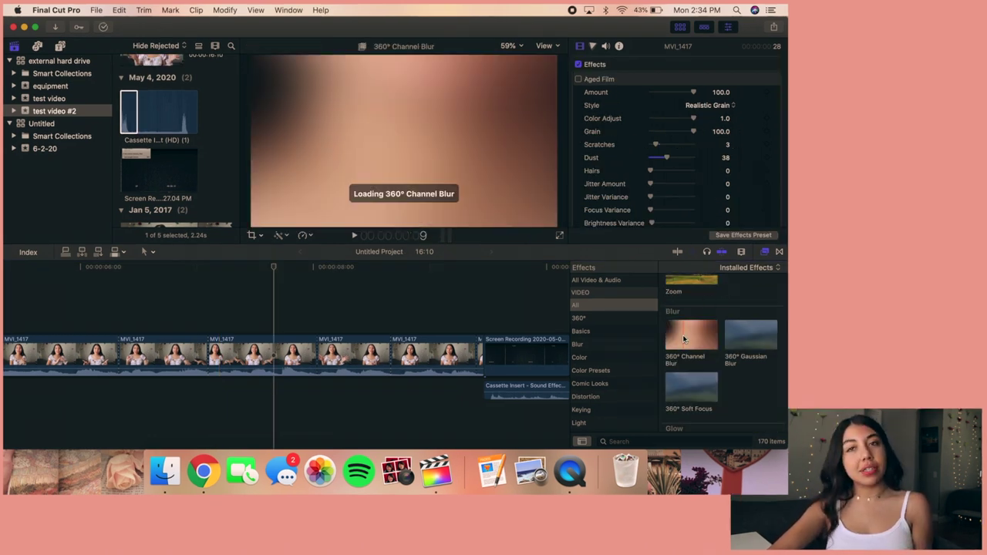
# Apply 360° Channel Blur to MVI_1417 with Amount 45.97, then switch it off
pyautogui.moveTo(684, 338); pyautogui.dragTo(275, 362)
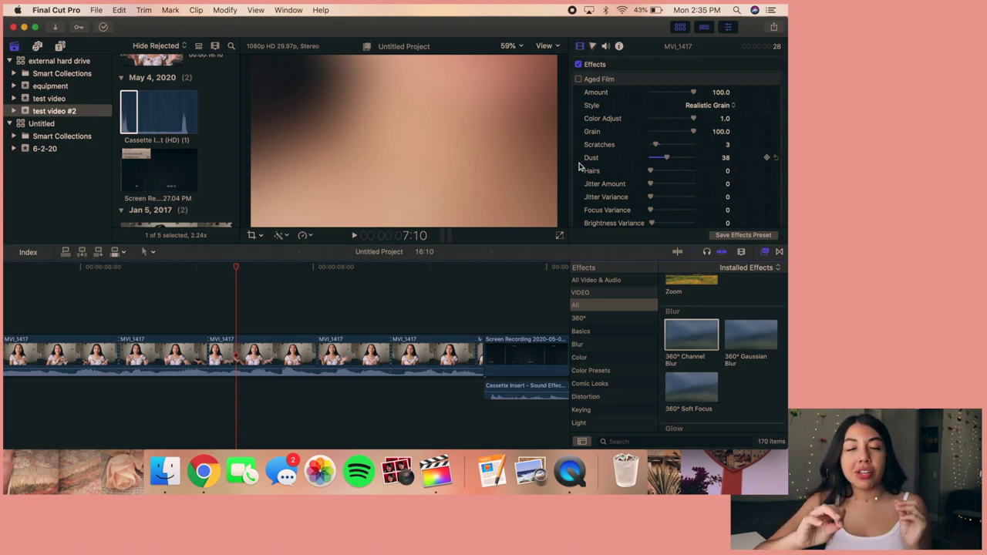
pyautogui.scroll(-10, 580, 165)
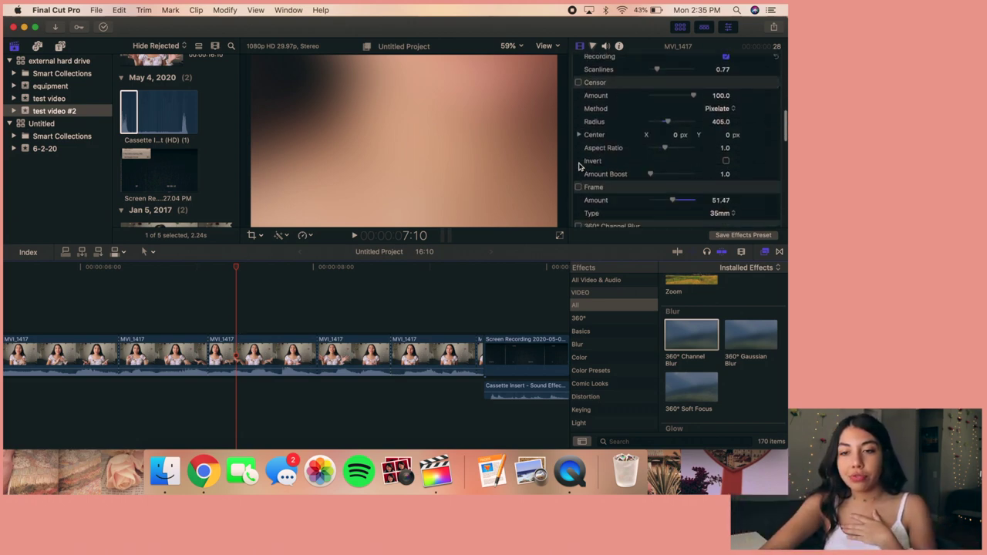
pyautogui.scroll(-1, 580, 166)
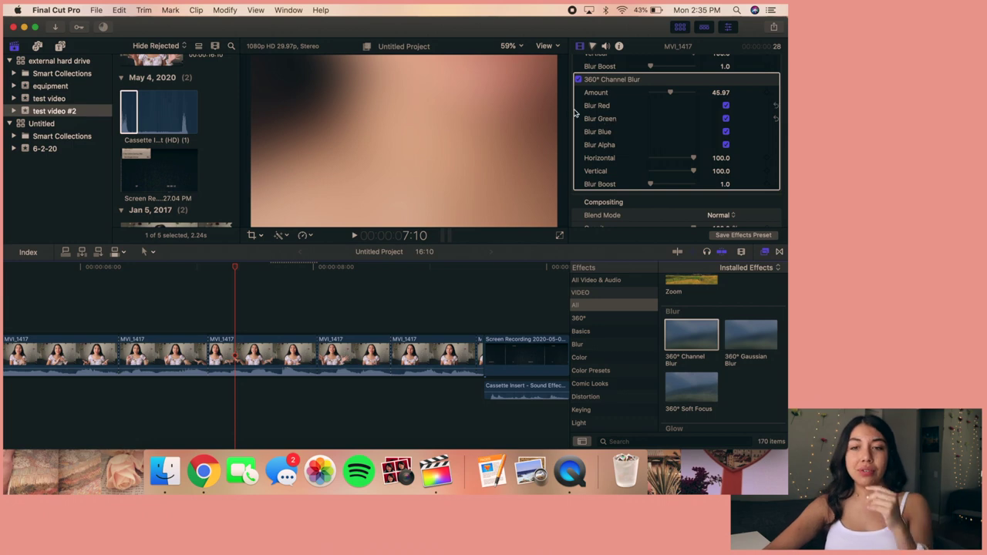
pyautogui.click(578, 79)
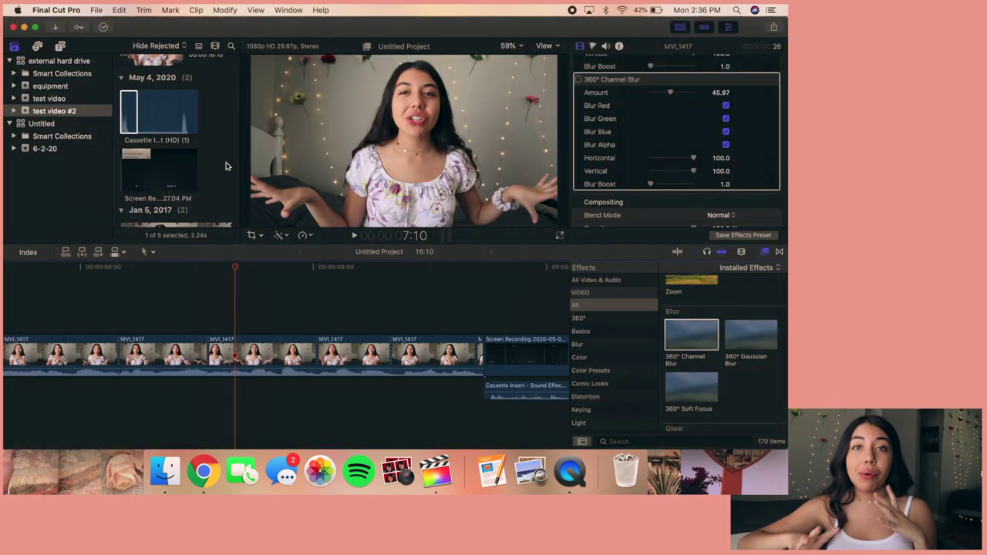
# Connect MVI_1419 above the MVI_1417 clips and trim its end to the playhead
pyautogui.scroll(-10, 209, 185)
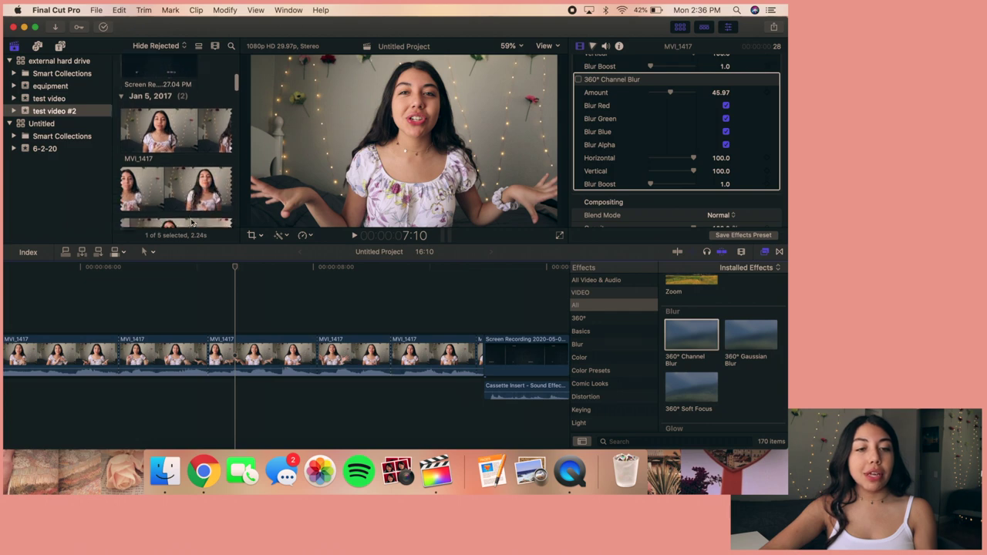
pyautogui.scroll(-8, 192, 222)
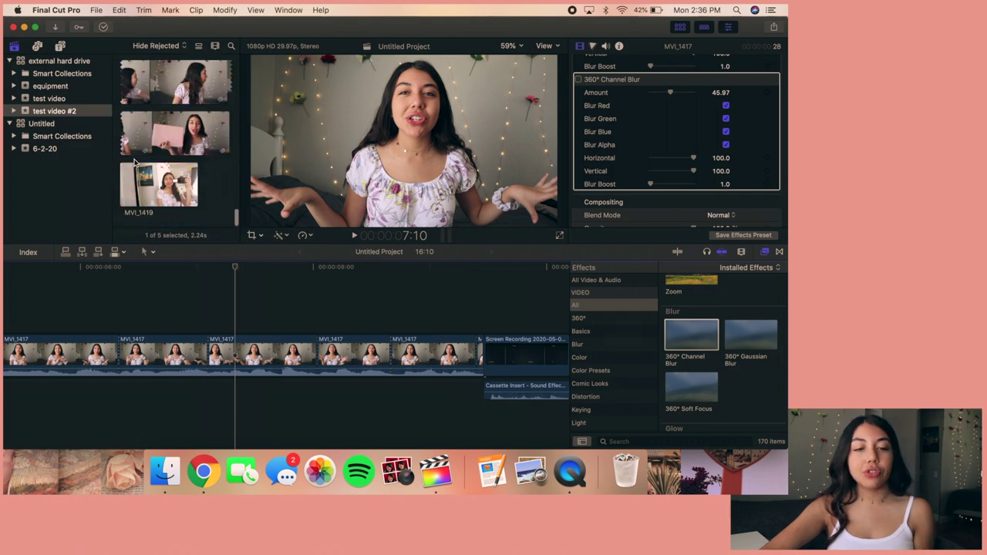
pyautogui.moveTo(129, 182); pyautogui.dragTo(216, 307)
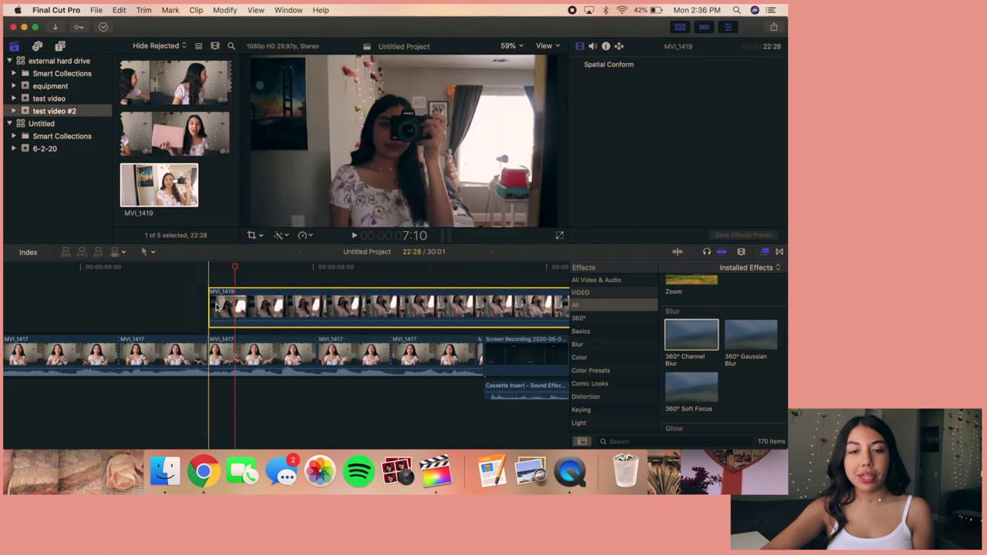
pyautogui.click(282, 276)
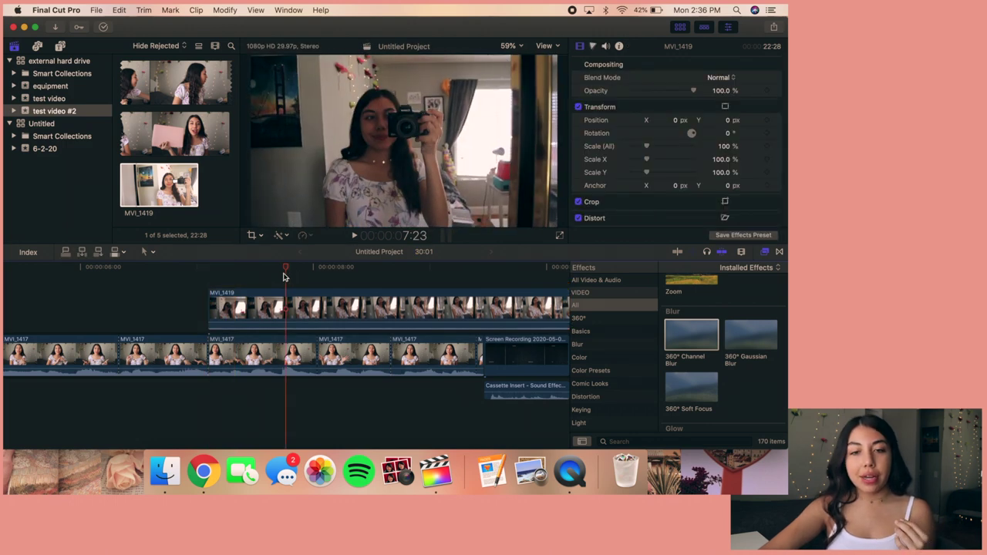
pyautogui.press('Right')
pyautogui.press('Right')
pyautogui.press('Right')
pyautogui.press('Right')
pyautogui.press('Right')
pyautogui.press('Right')
pyautogui.press('Right')
pyautogui.press('Right')
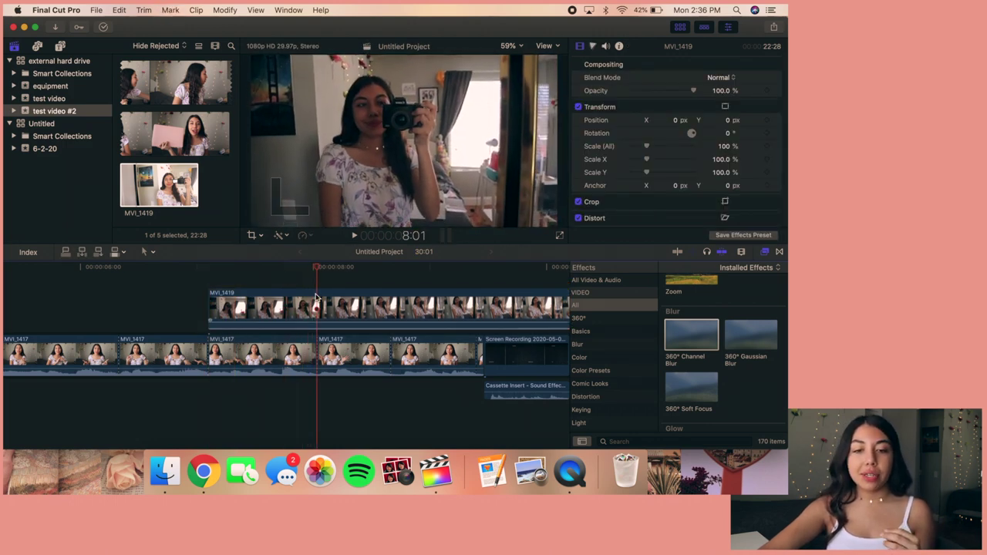
pyautogui.click(315, 297)
pyautogui.hotkey('alt', ']')
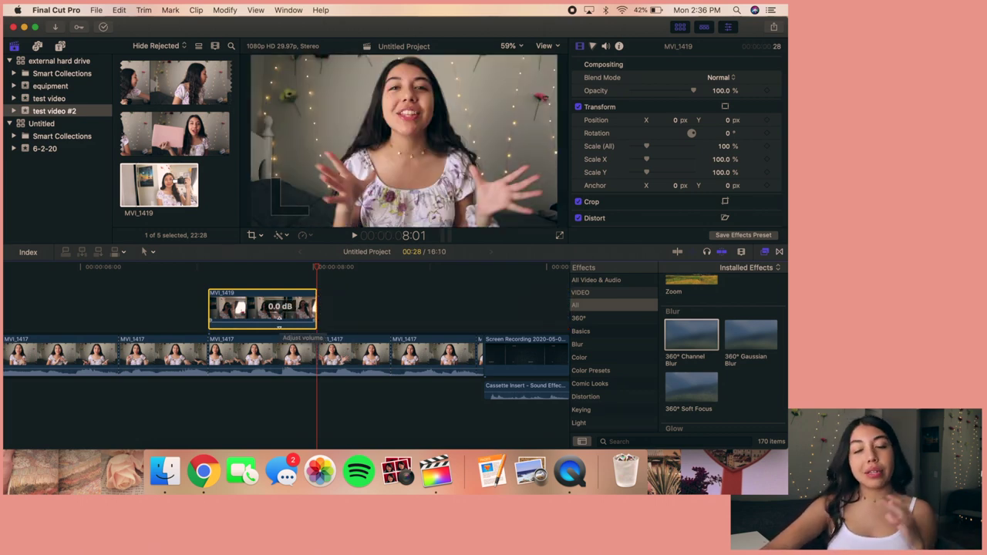
# Lower MVI_1419's volume to -∞ dB and play the edit back from the clip's start
pyautogui.moveTo(279, 327); pyautogui.dragTo(293, 383)
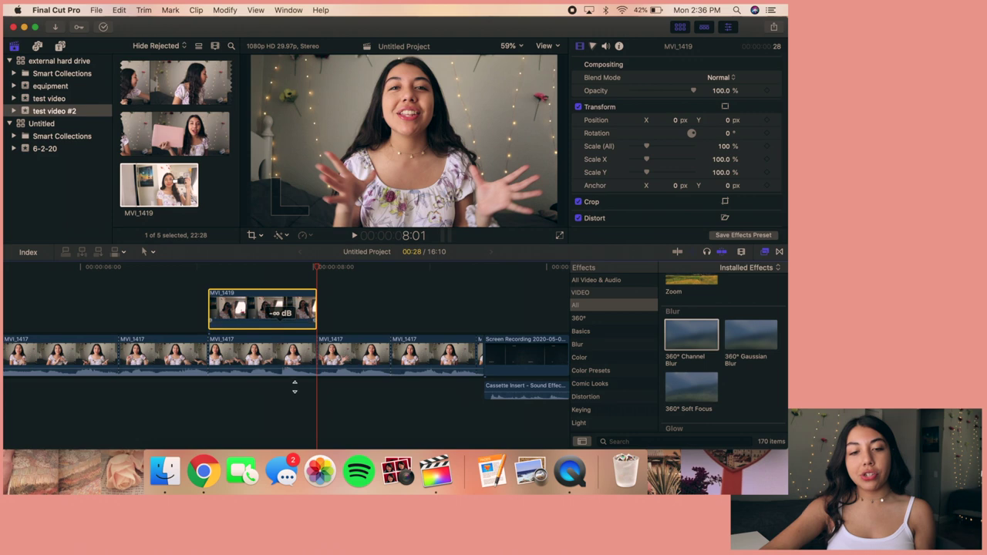
pyautogui.click(210, 275)
pyautogui.click(205, 280)
pyautogui.click(207, 283)
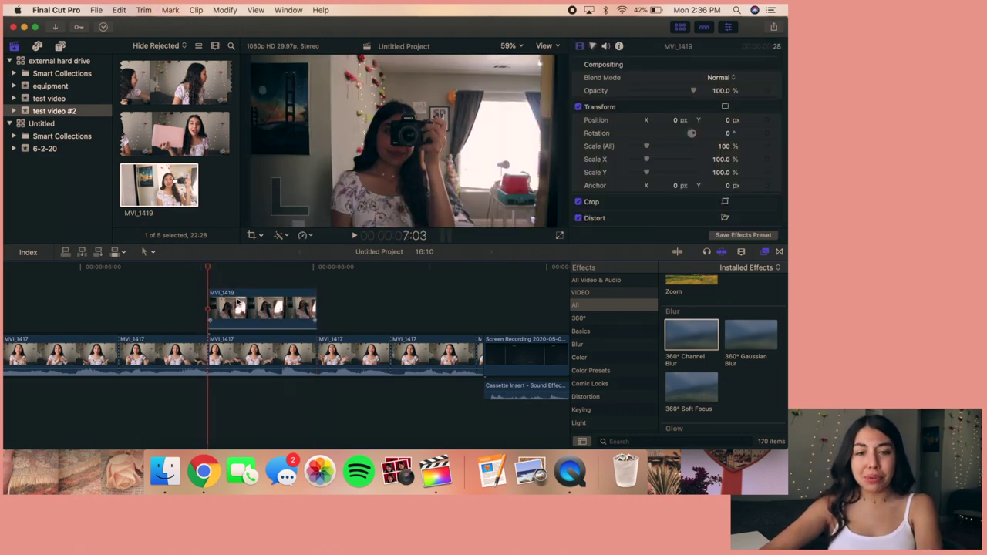
pyautogui.click(269, 304)
pyautogui.press('space')
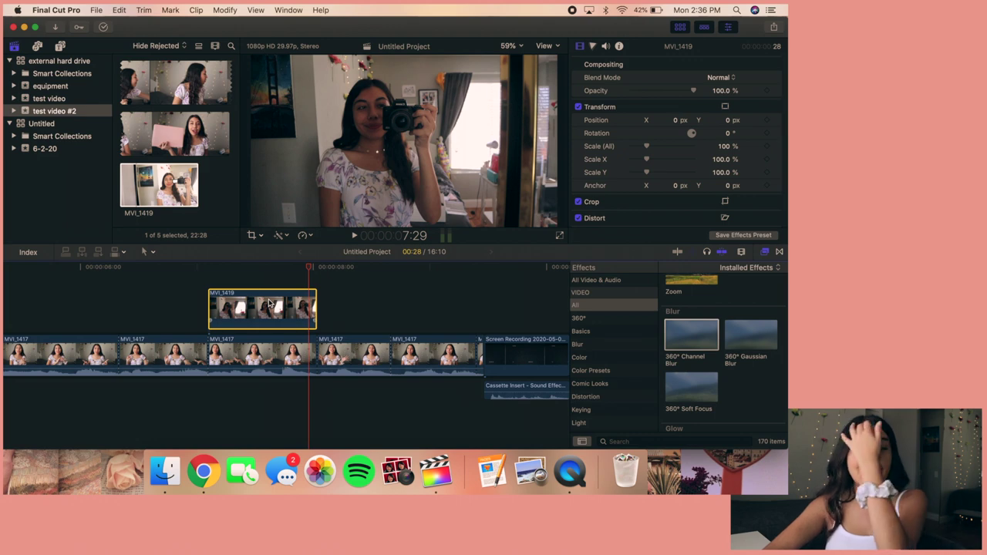
pyautogui.click(251, 237)
# Trim MVI_1419's bottom and left edges, scale it to 87.87%, and apply 360° Channel Blur
pyautogui.click(368, 216)
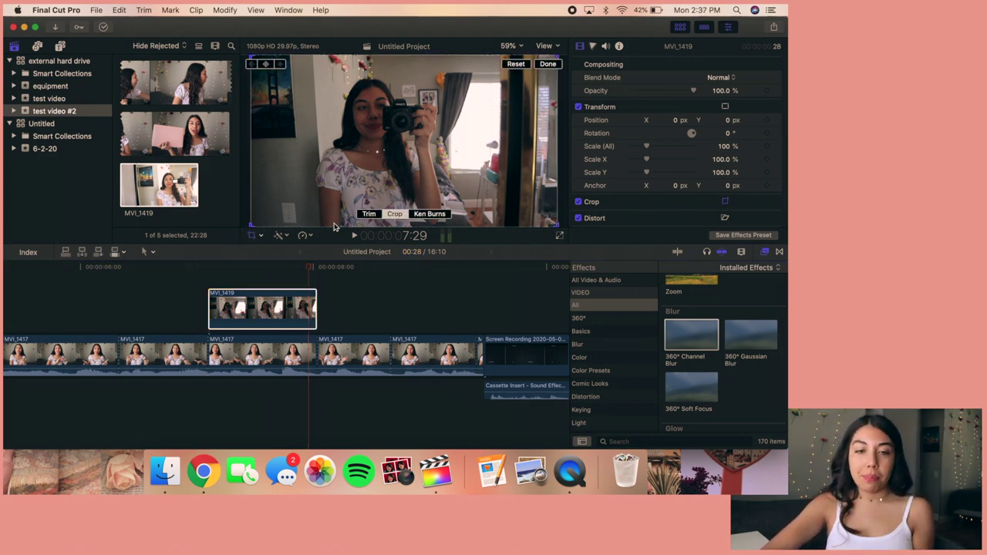
pyautogui.moveTo(250, 226); pyautogui.dragTo(269, 218)
pyautogui.hotkey('shift', 't')
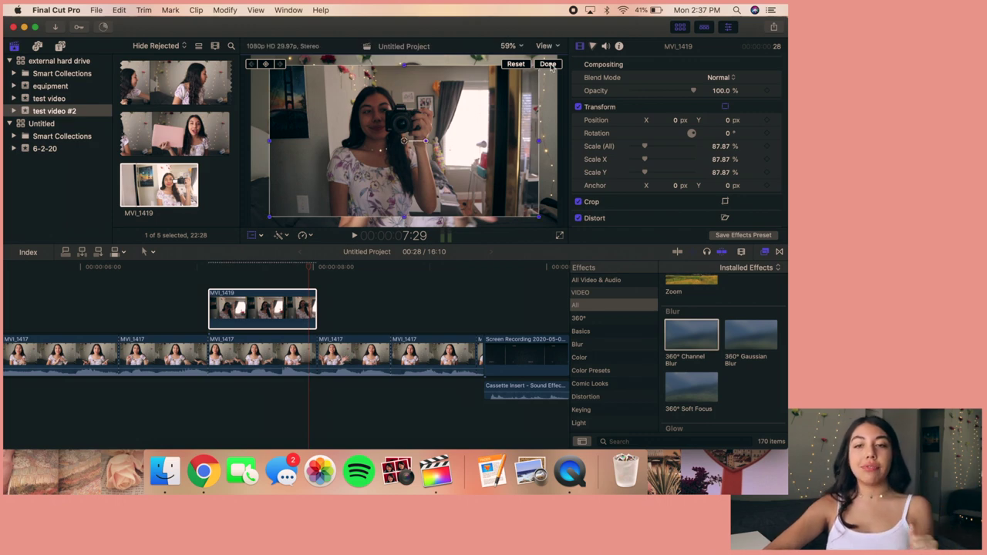
pyautogui.click(549, 65)
pyautogui.moveTo(689, 333); pyautogui.dragTo(254, 368)
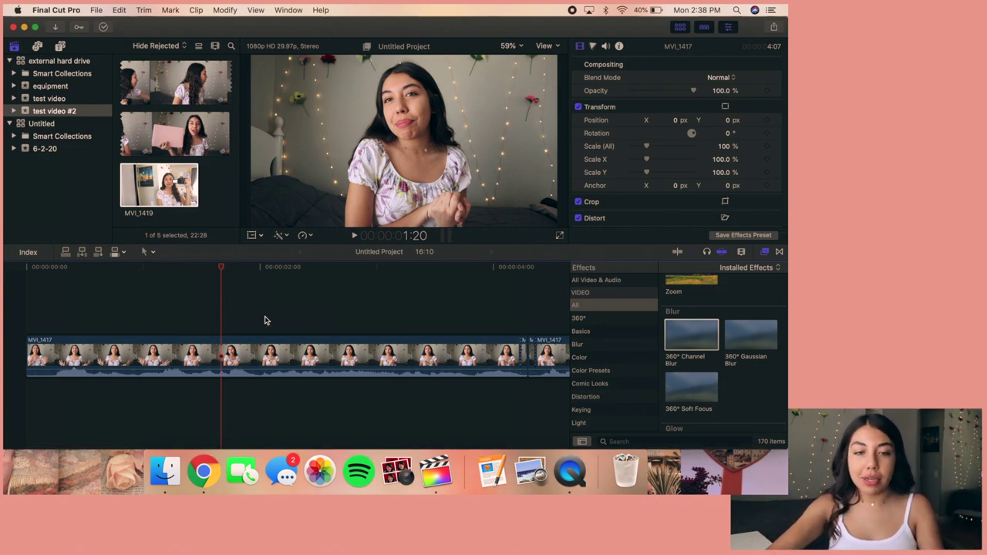
# Import the RPReplay video and apple-iphone PNG from the LaCie drive into test video #2
pyautogui.press('super+i')
pyautogui.scroll(-5, 208, 388)
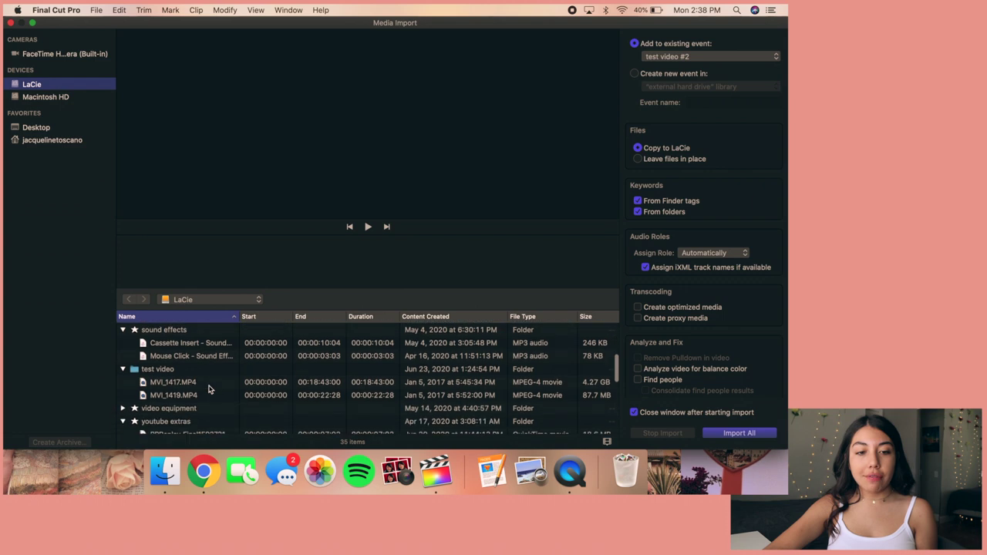
pyautogui.scroll(-5, 209, 389)
pyautogui.click(196, 391)
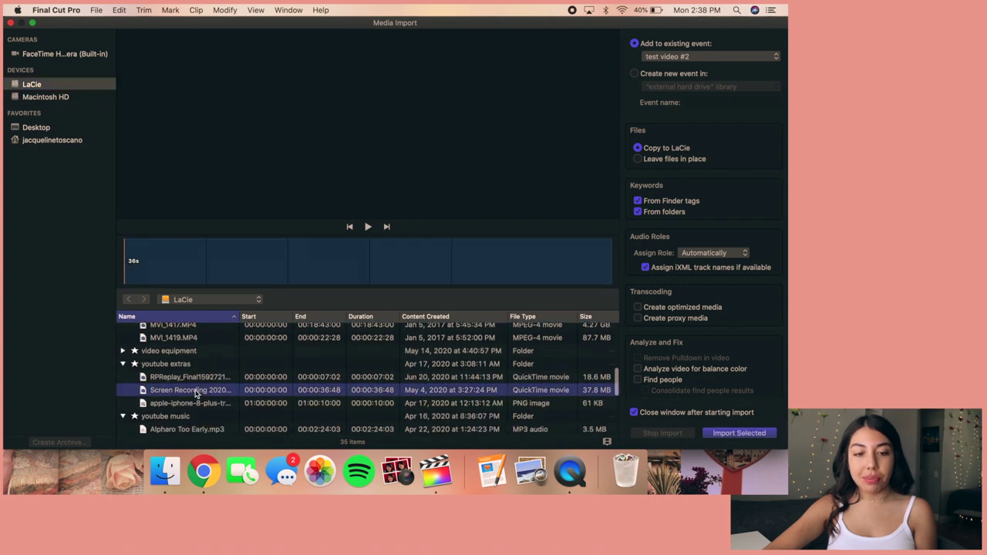
pyautogui.click(195, 378)
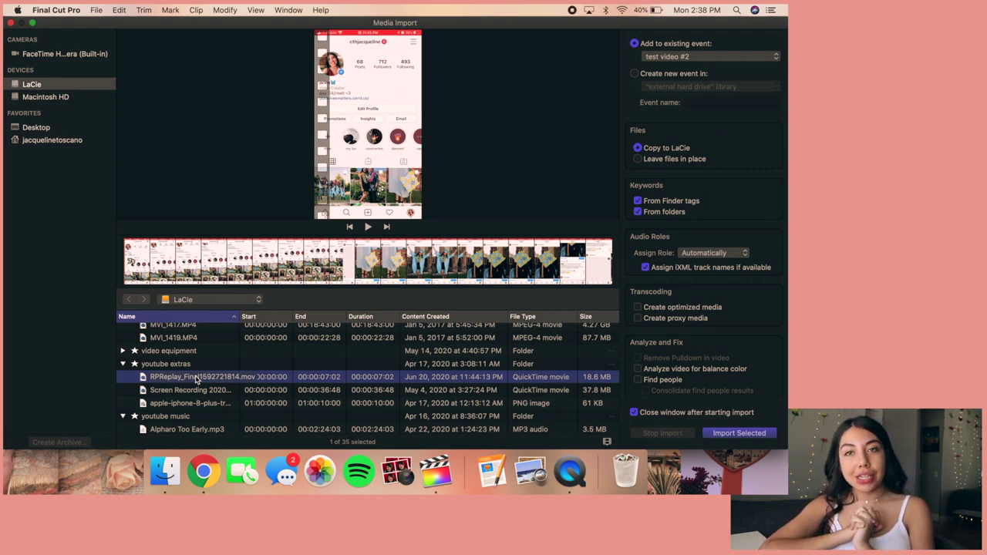
pyautogui.keyDown('super'); pyautogui.click(189, 404); pyautogui.keyUp('super')
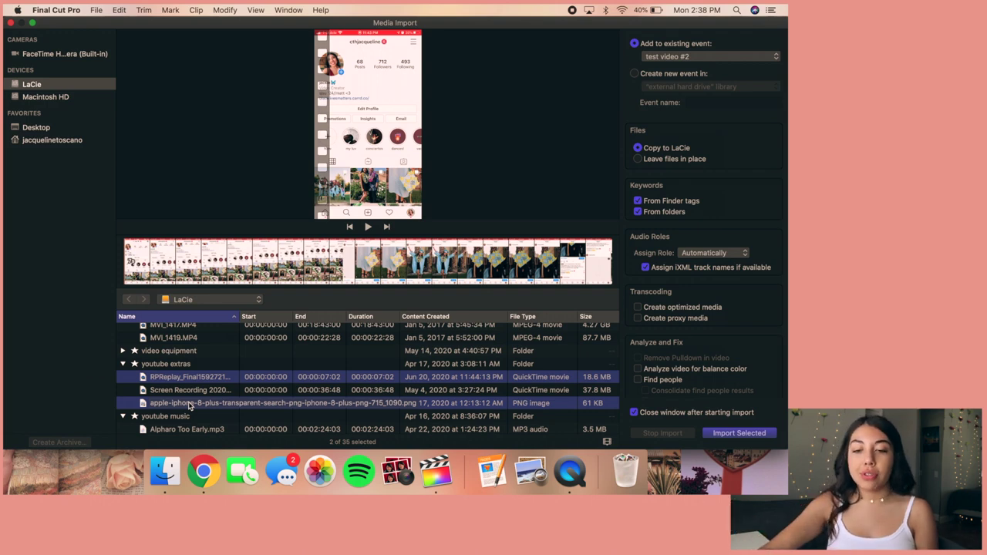
pyautogui.press('Return')
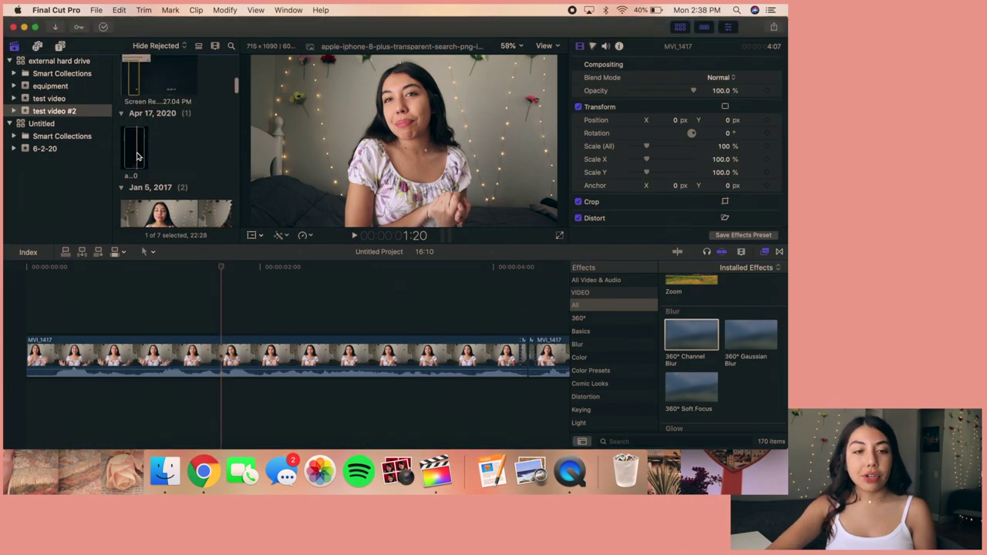
# Connect the RPReplay clip above MVI_1417 at the playhead
pyautogui.scroll(5, 184, 142)
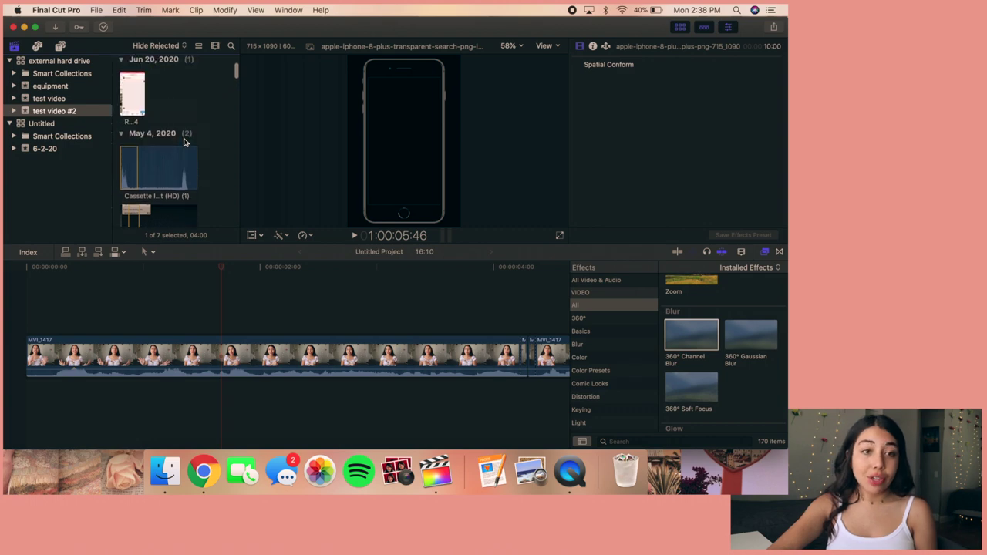
pyautogui.click(138, 98)
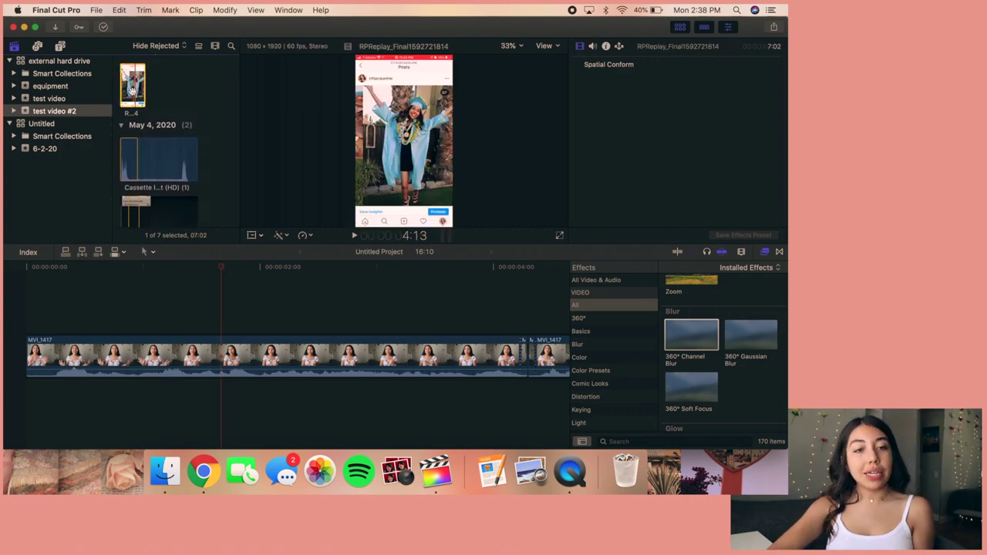
pyautogui.moveTo(126, 88); pyautogui.dragTo(229, 304)
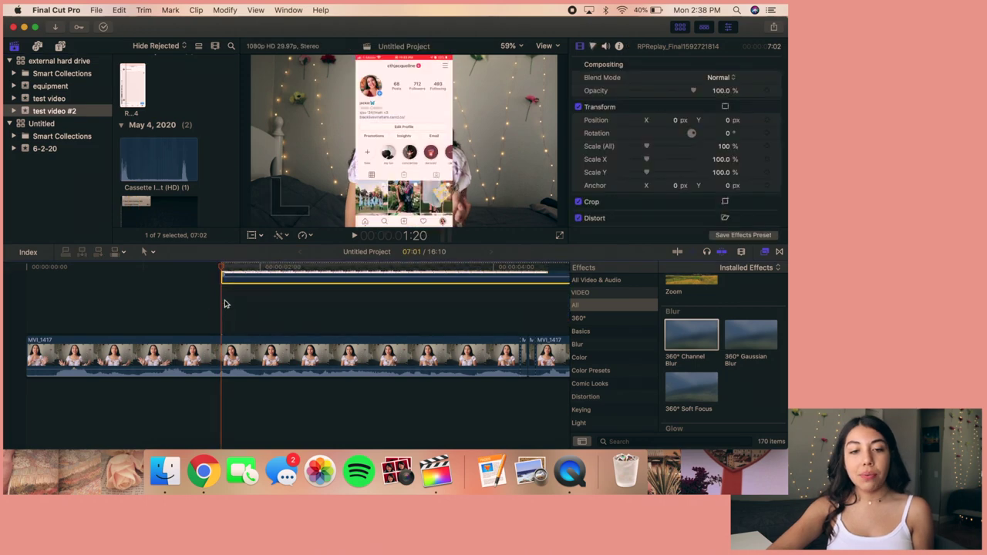
# Stack the iPhone PNG mockup above the RPReplay clip so it frames the recording
pyautogui.hscroll(3, 141, 323)
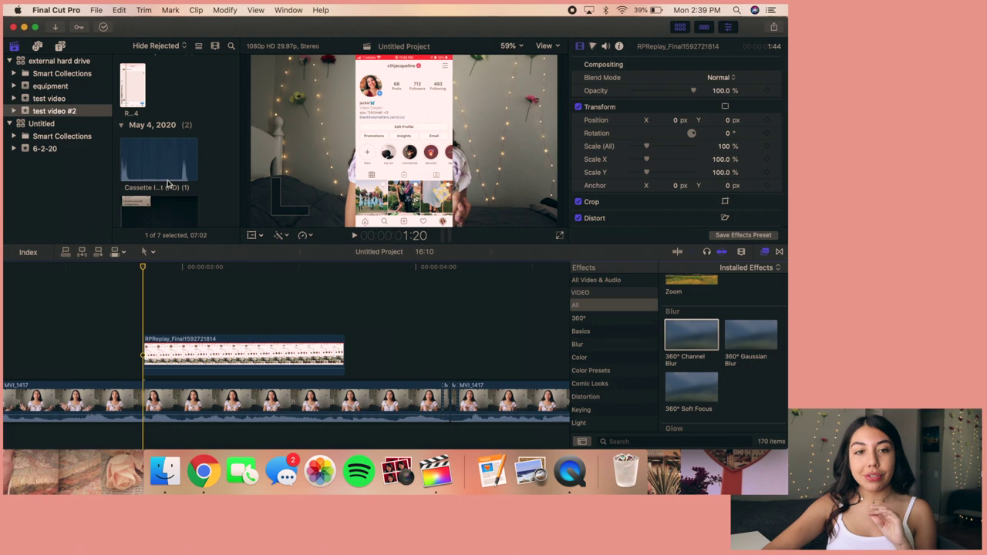
pyautogui.scroll(-5, 168, 183)
pyautogui.click(135, 177)
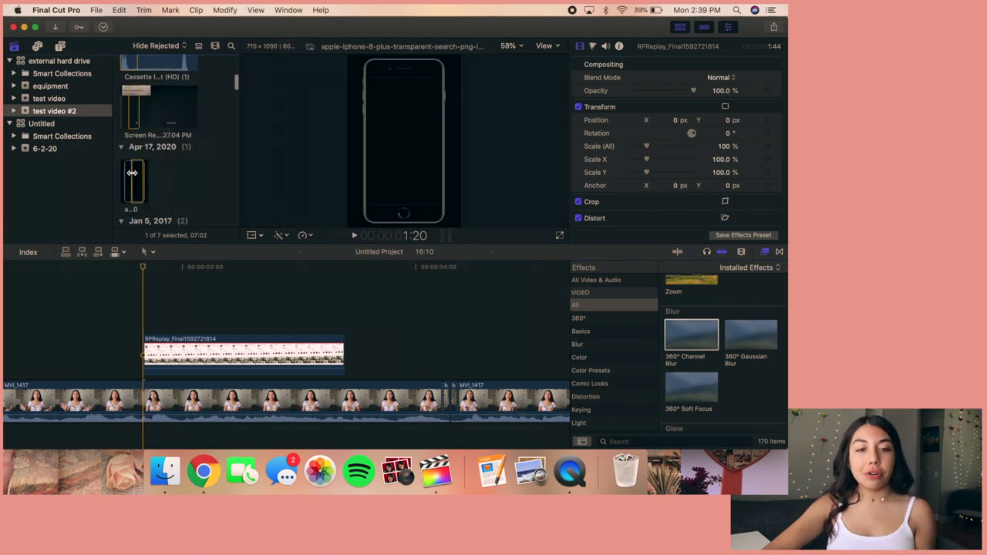
pyautogui.moveTo(135, 177); pyautogui.dragTo(149, 311)
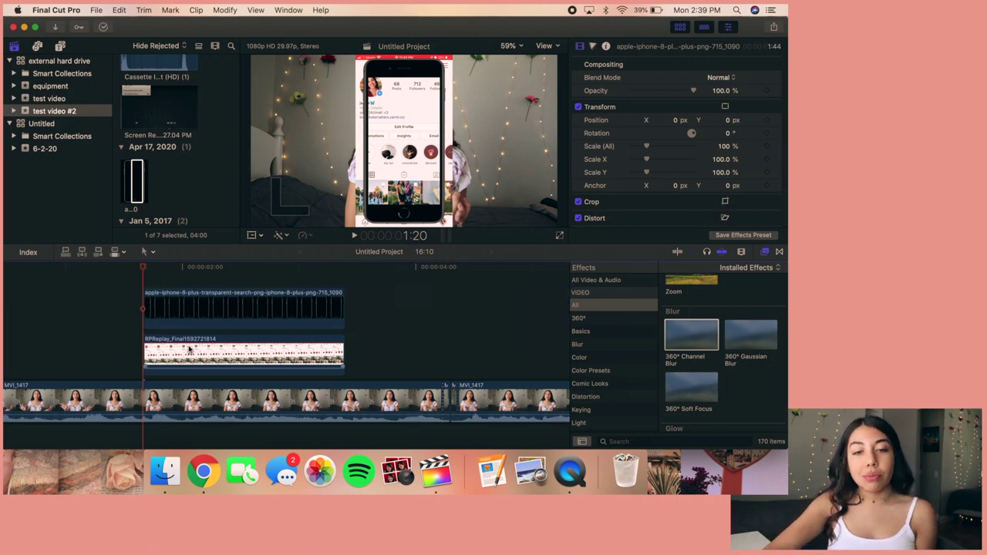
# Shrink the RPReplay recording to about 76% so it fits inside the phone mockup
pyautogui.click(189, 349)
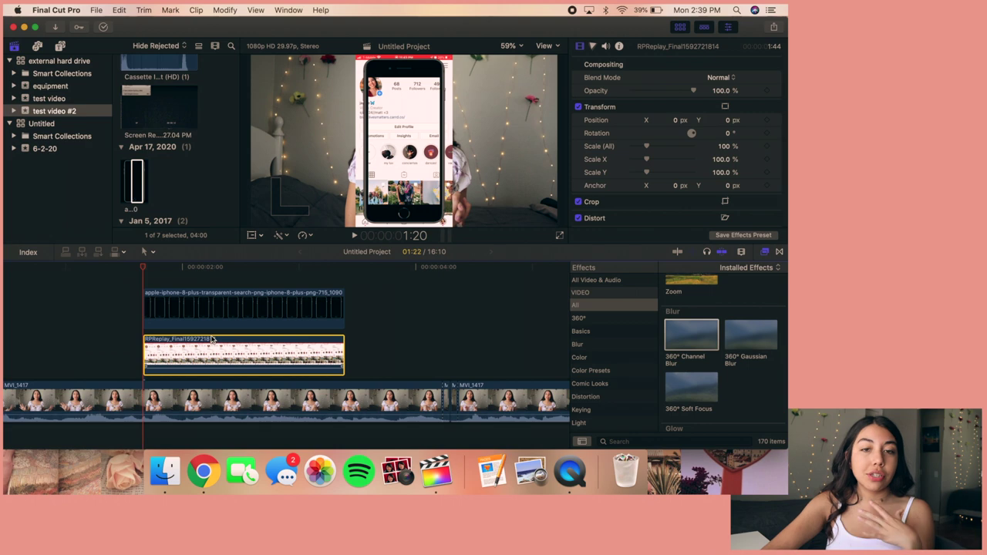
pyautogui.click(253, 236)
pyautogui.moveTo(354, 226); pyautogui.dragTo(369, 205)
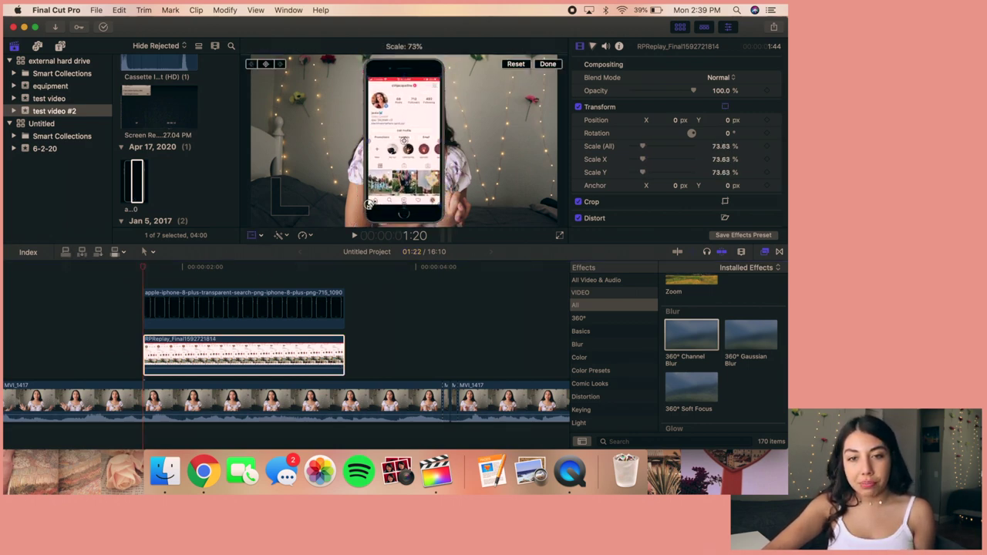
pyautogui.click(542, 66)
# Scale the phone and recording together to about 93% and move them left to X -683.5 px
pyautogui.moveTo(160, 275); pyautogui.dragTo(177, 355)
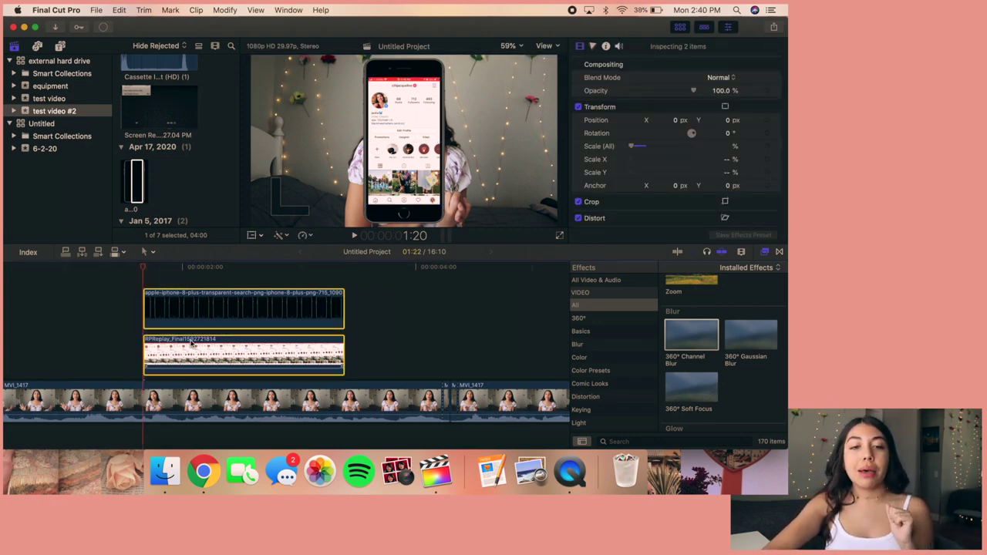
pyautogui.click(253, 236)
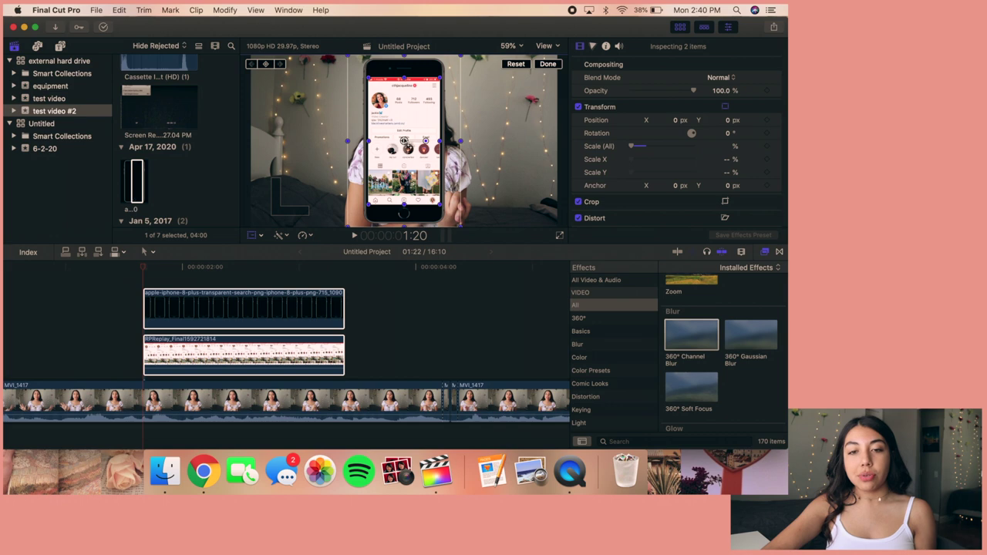
pyautogui.moveTo(460, 230); pyautogui.dragTo(453, 66)
pyautogui.moveTo(422, 157); pyautogui.dragTo(295, 145)
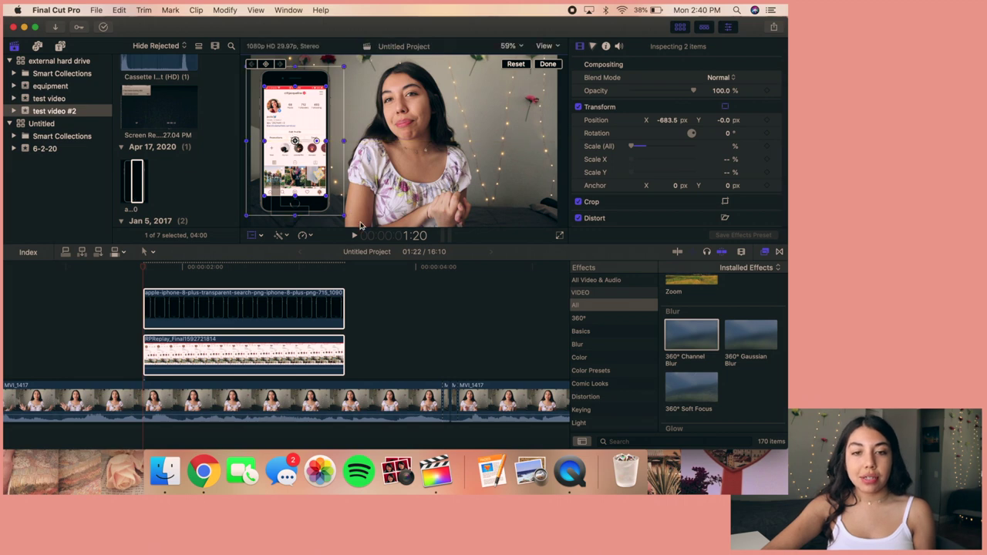
pyautogui.moveTo(343, 216); pyautogui.dragTo(348, 219)
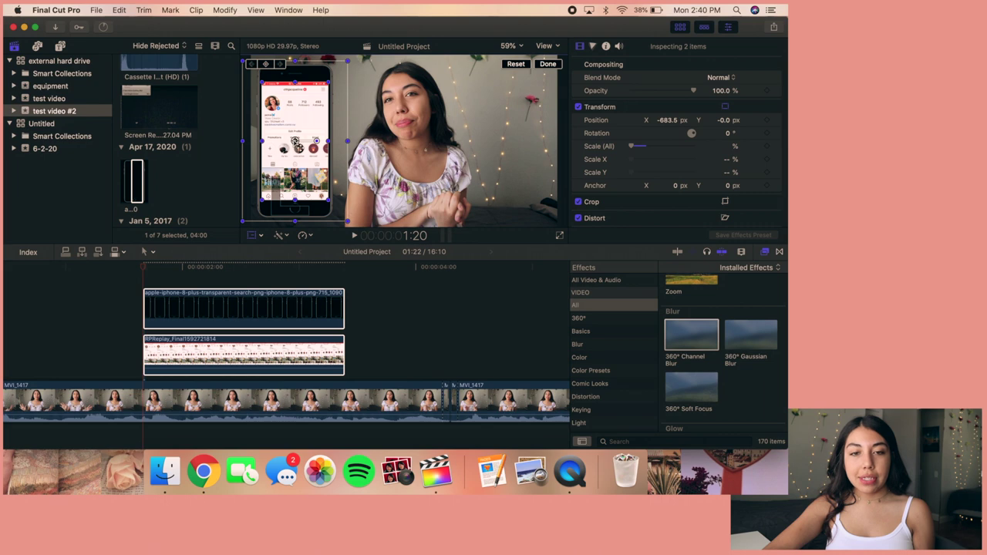
pyautogui.click(153, 282)
# Apply Bad TV (Amount 25.0, Gaussian Noise) to both connected clips and play back to preview
pyautogui.moveTo(152, 283); pyautogui.dragTo(165, 362)
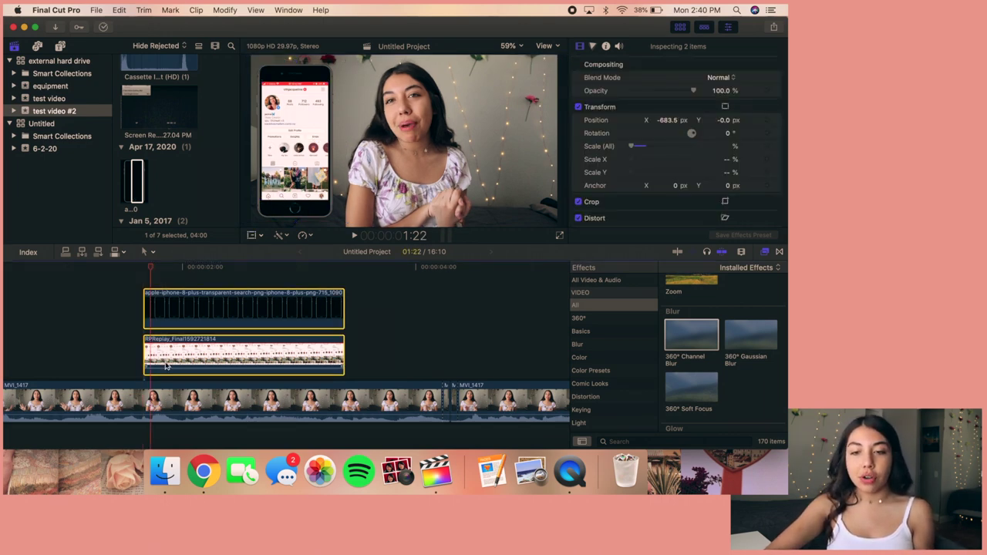
pyautogui.click(601, 306)
pyautogui.moveTo(189, 280); pyautogui.dragTo(191, 358)
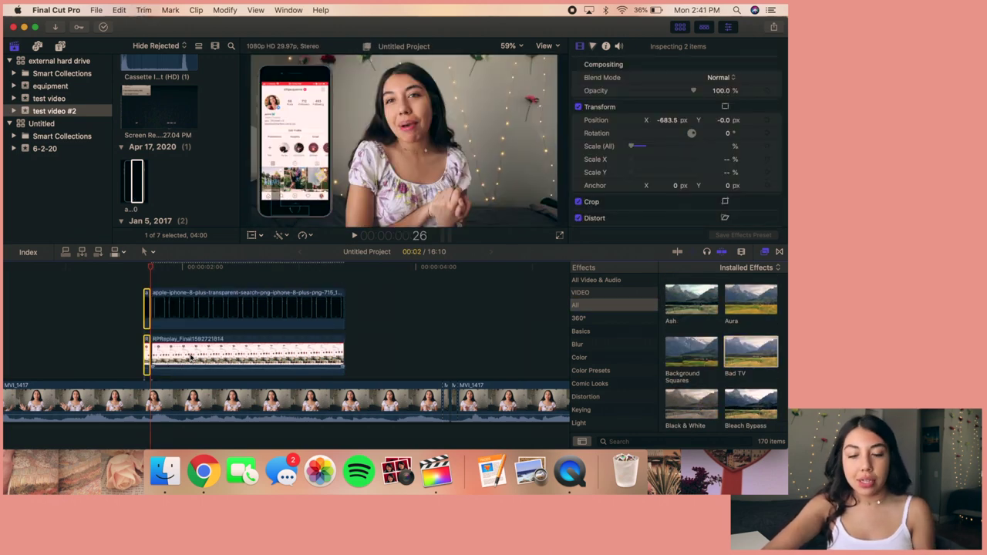
pyautogui.moveTo(750, 352); pyautogui.dragTo(143, 310)
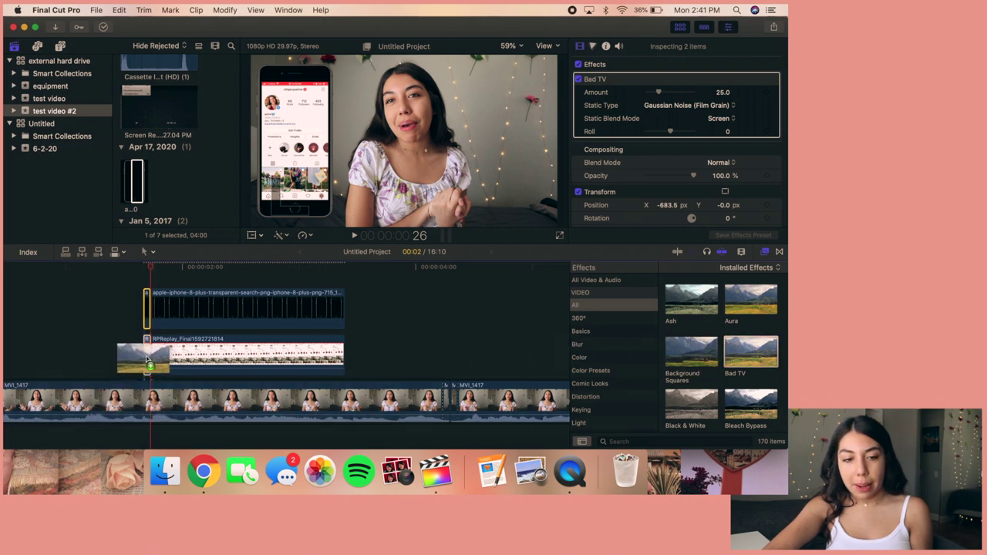
pyautogui.click(221, 282)
pyautogui.hotkey('shift', '/')
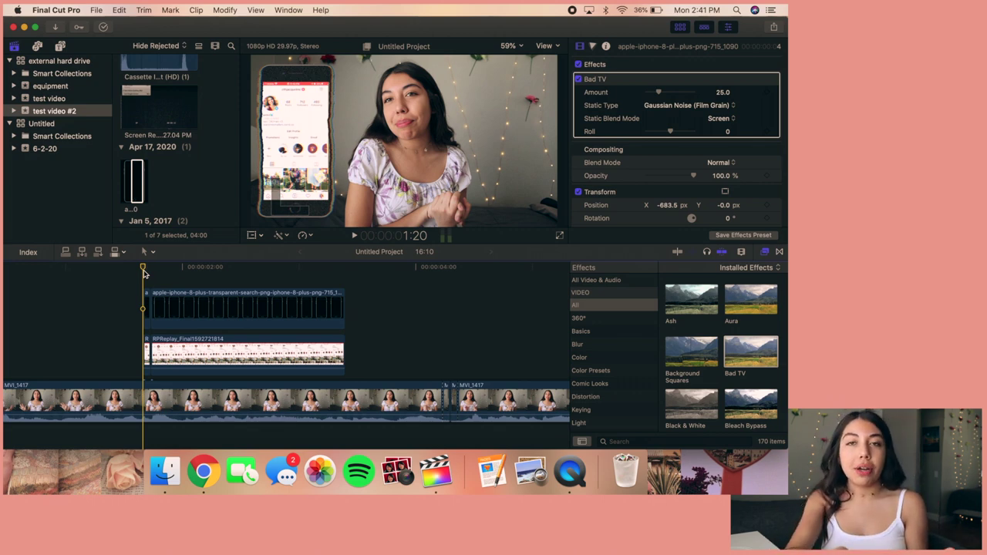
pyautogui.click(60, 45)
# Browse the title categories and place Basic Title above the phone clips at the playhead
pyautogui.click(38, 74)
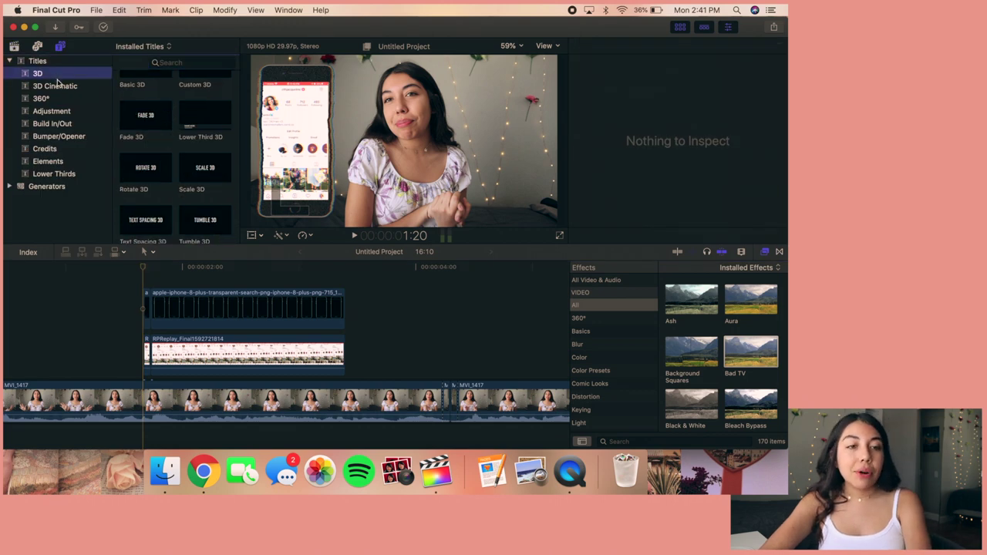
pyautogui.click(57, 86)
pyautogui.click(47, 99)
pyautogui.click(53, 112)
pyautogui.click(54, 123)
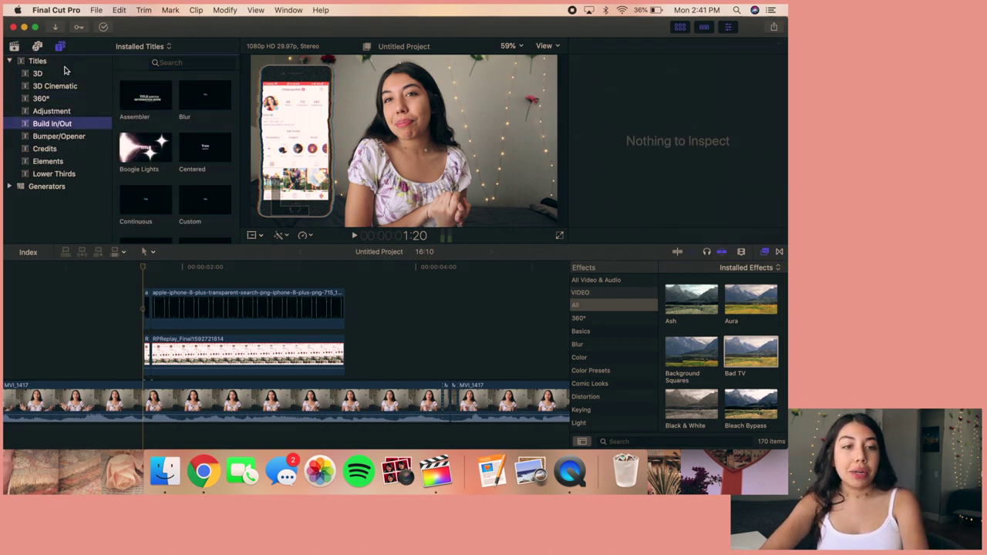
pyautogui.click(38, 73)
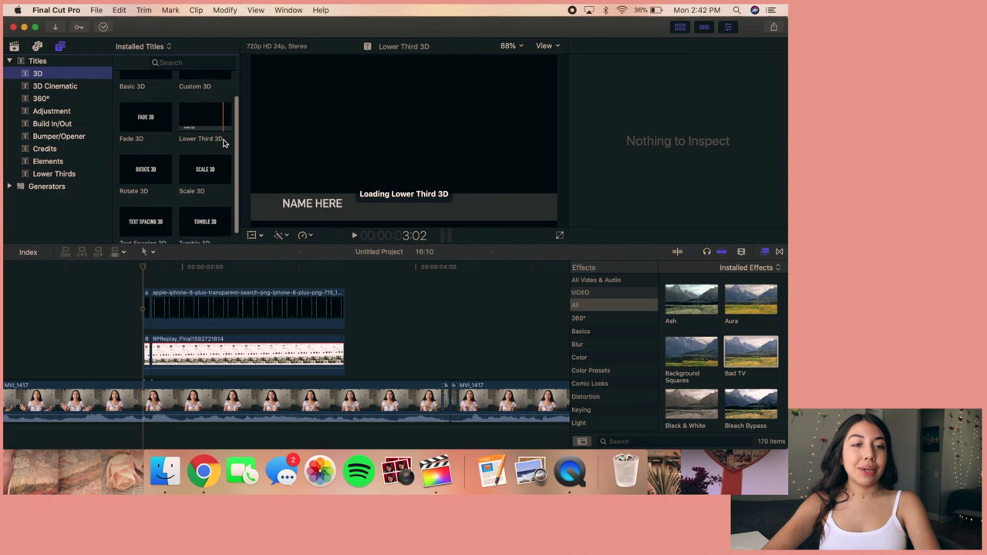
pyautogui.press('Up')
pyautogui.click(193, 223)
pyautogui.moveTo(193, 223); pyautogui.dragTo(147, 274)
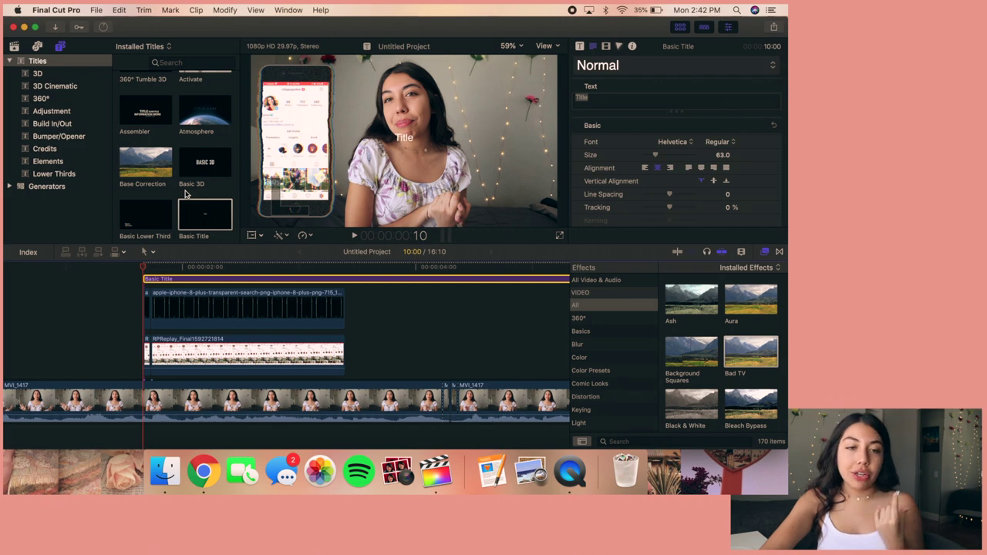
# Search the titles for 'typ', then clear the search field
pyautogui.scroll(-2, 185, 194)
pyautogui.click(166, 62)
pyautogui.write('typ')
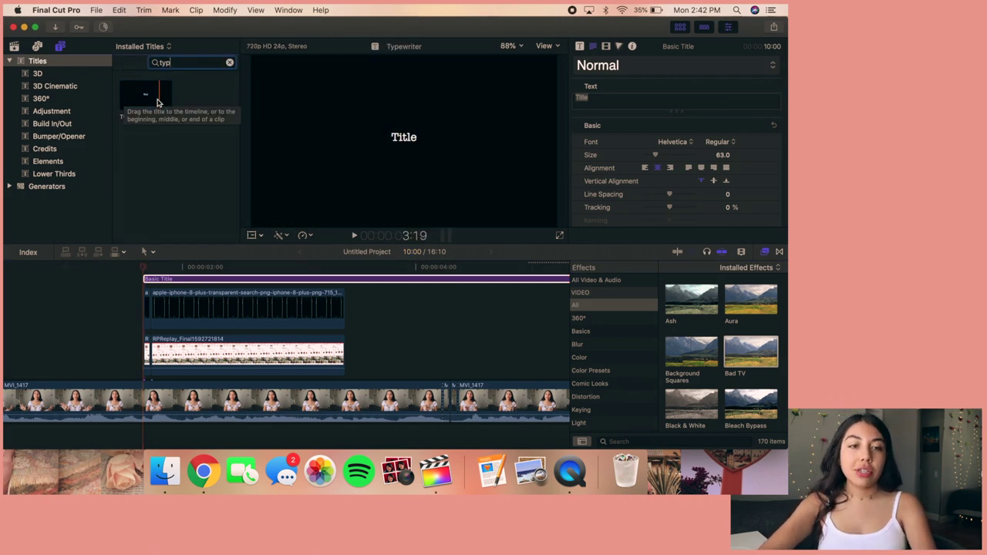
pyautogui.click(229, 63)
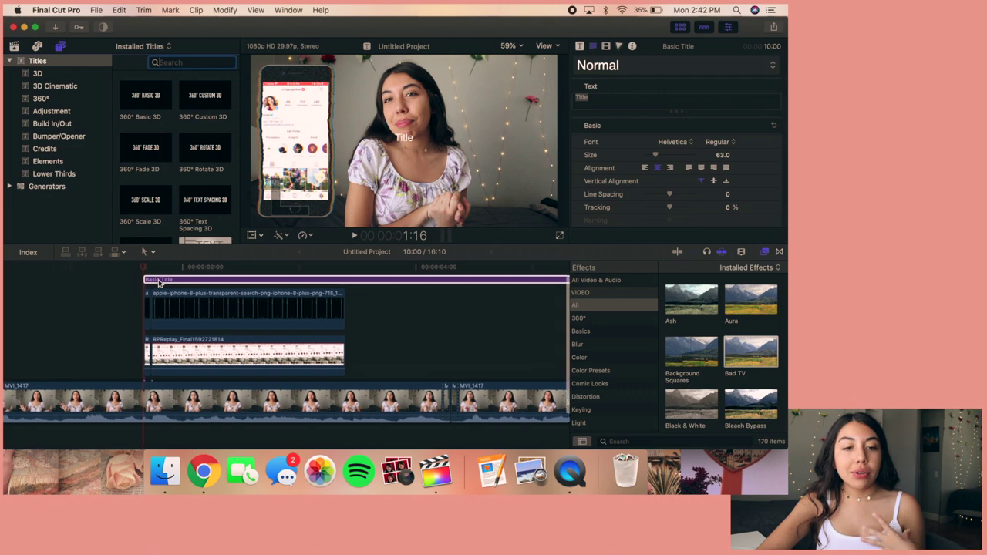
pyautogui.scroll(2, 159, 284)
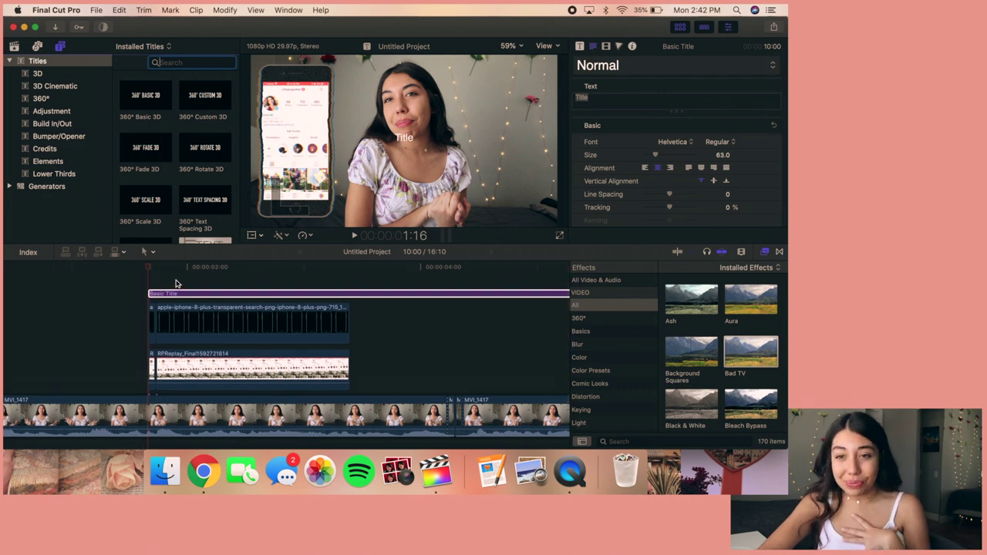
# Set the title to Helvetica Neue Medium Italic and paste in the creator's social handle
pyautogui.click(673, 143)
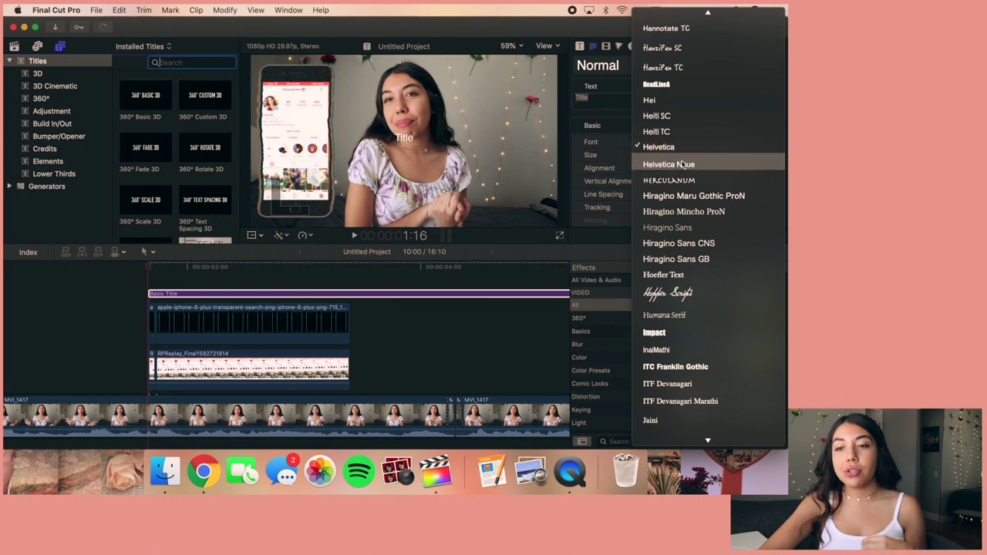
pyautogui.click(683, 165)
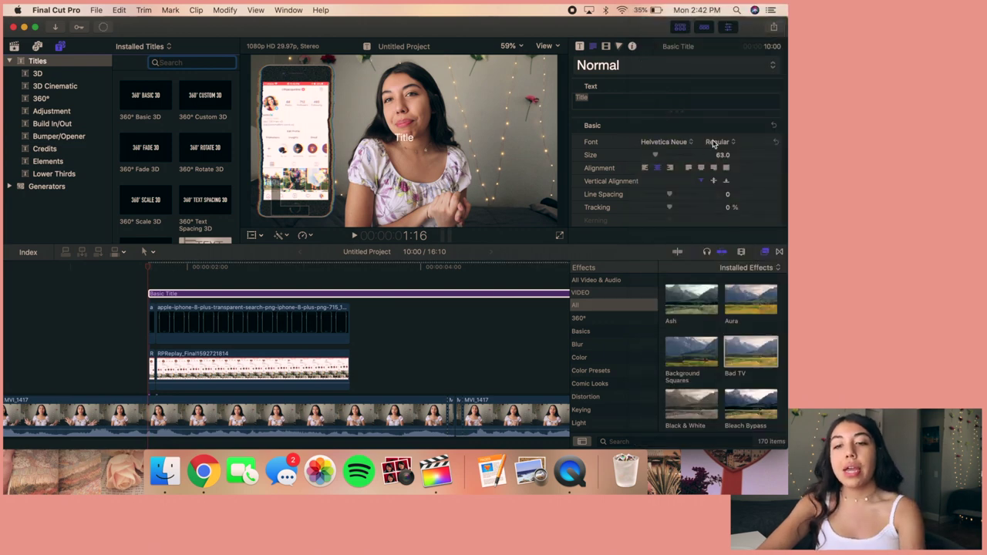
pyautogui.click(713, 143)
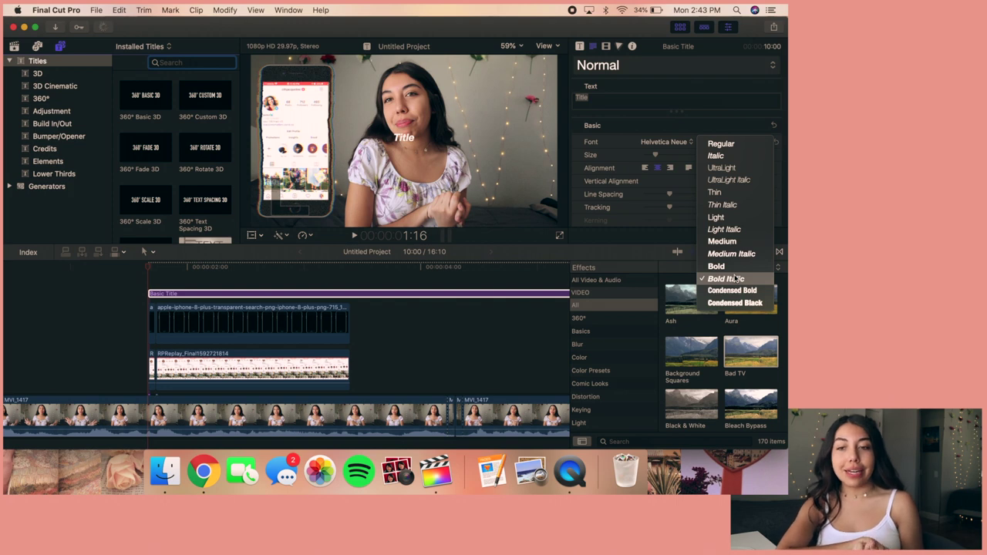
pyautogui.click(735, 256)
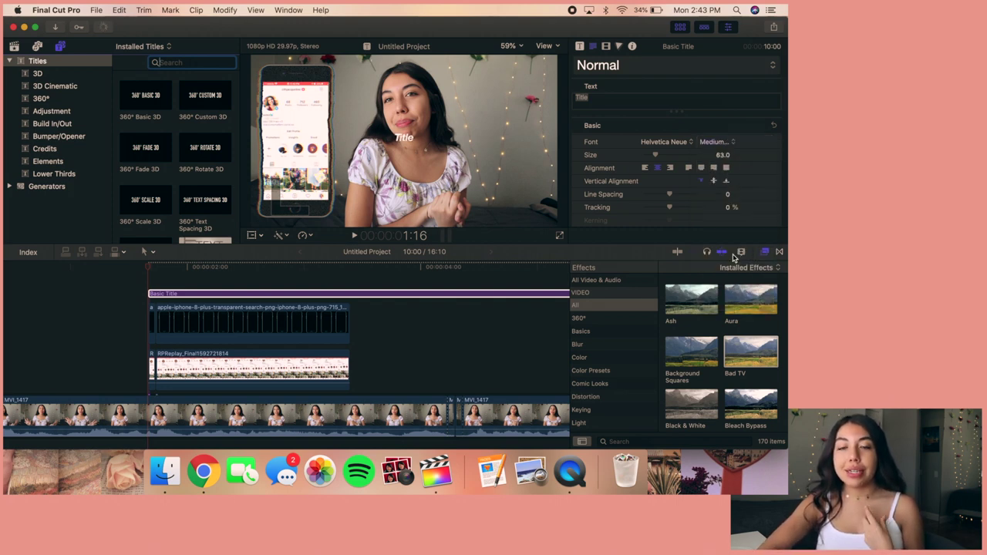
pyautogui.click(695, 103)
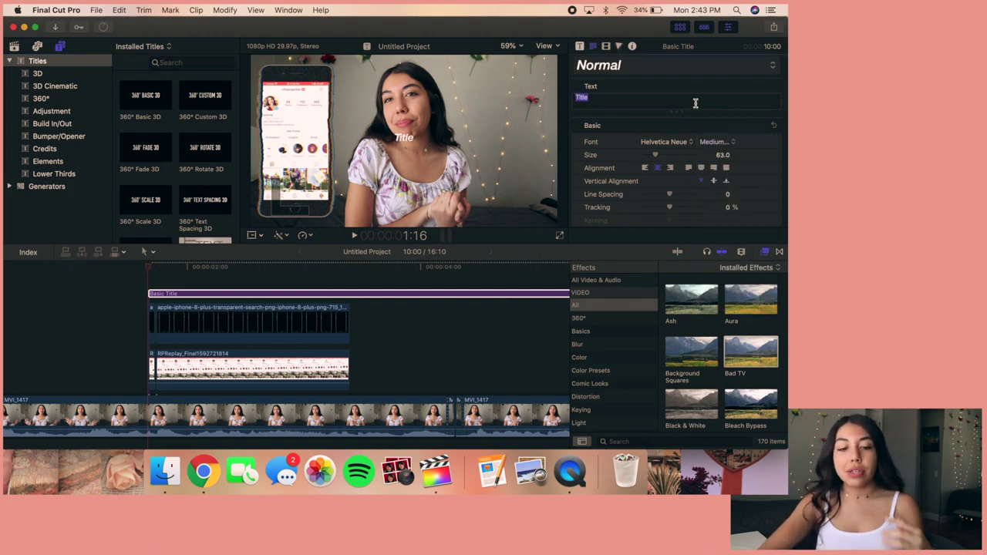
pyautogui.write('@cthjacqueline')
# Switch the font to Synchro LET, move the title near the frame bottom, and set tracking to 19.95%
pyautogui.click(665, 142)
pyautogui.scroll(-15, 696, 257)
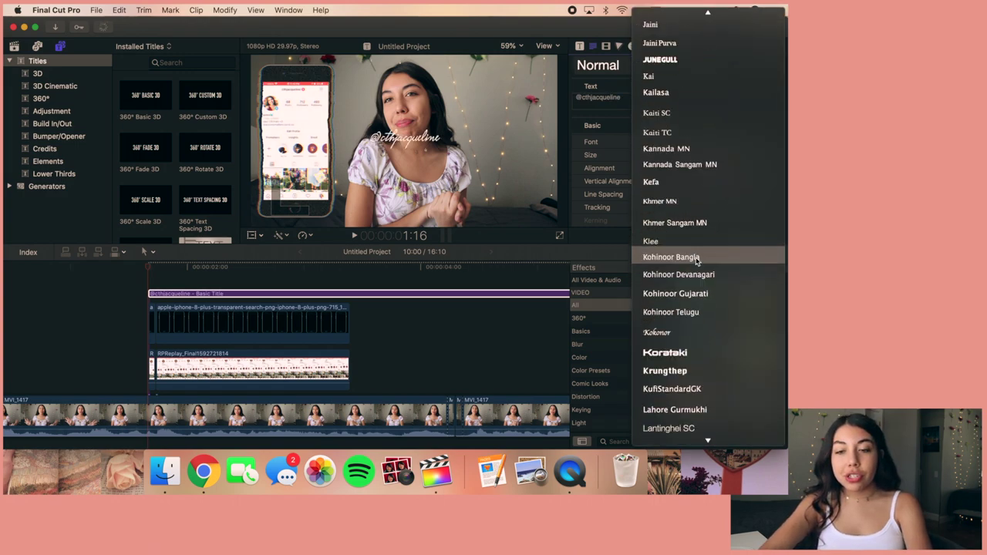
pyautogui.scroll(-12, 695, 261)
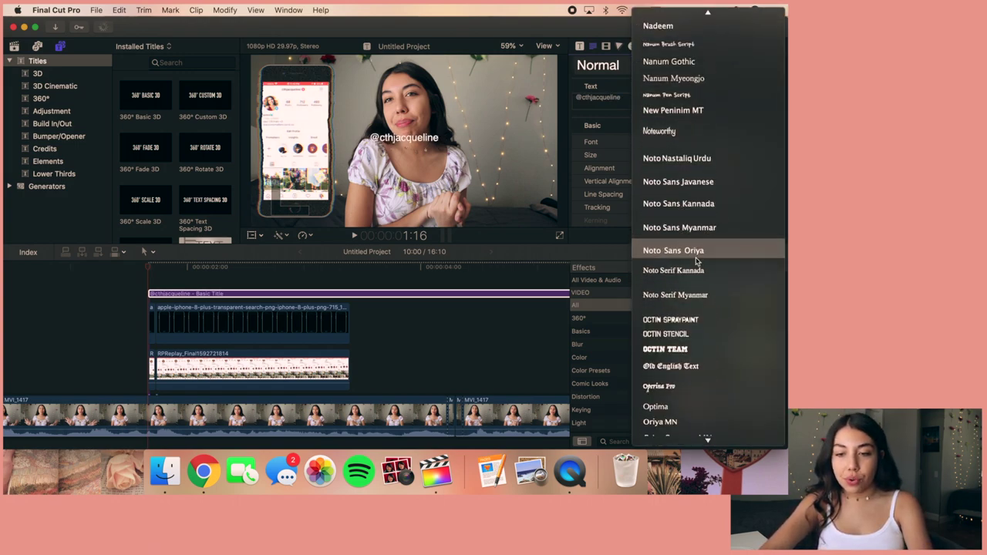
pyautogui.scroll(-10, 696, 260)
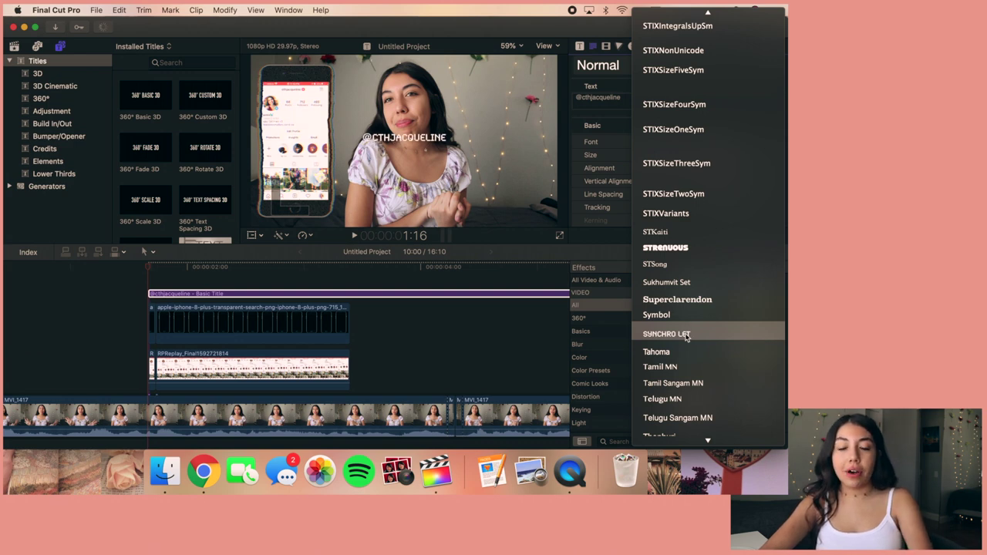
pyautogui.click(686, 336)
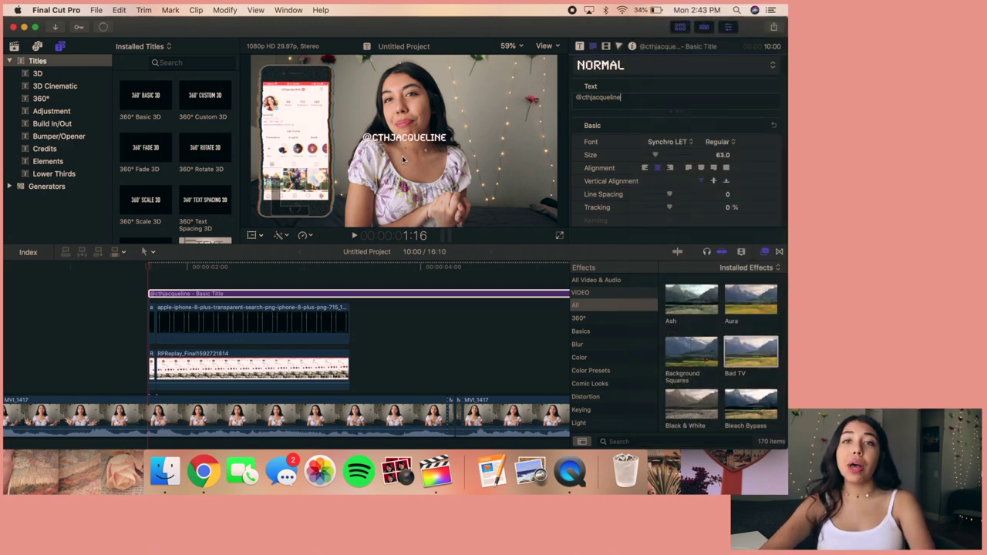
pyautogui.moveTo(407, 146); pyautogui.dragTo(390, 214)
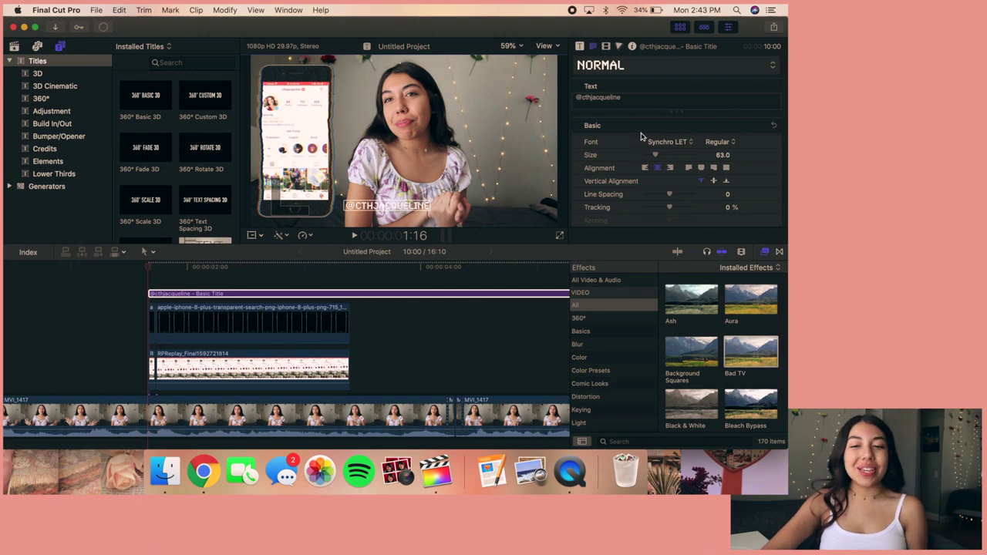
pyautogui.scroll(-3, 694, 162)
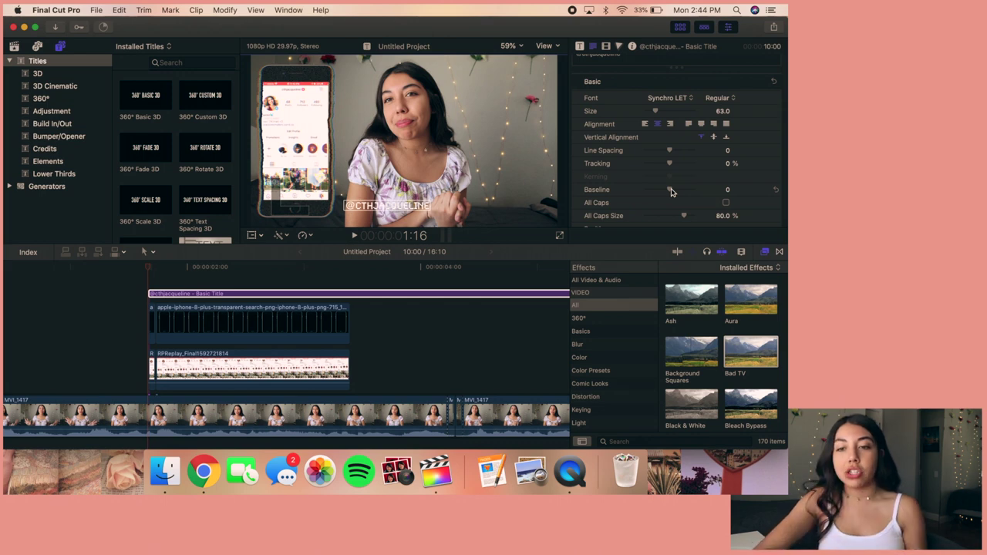
pyautogui.moveTo(670, 166); pyautogui.dragTo(675, 168)
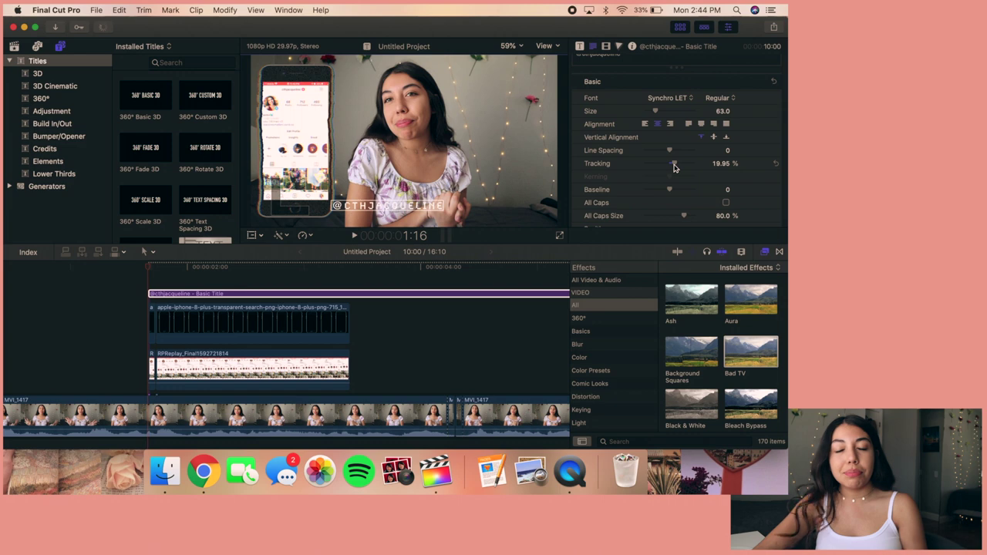
pyautogui.scroll(-10, 673, 167)
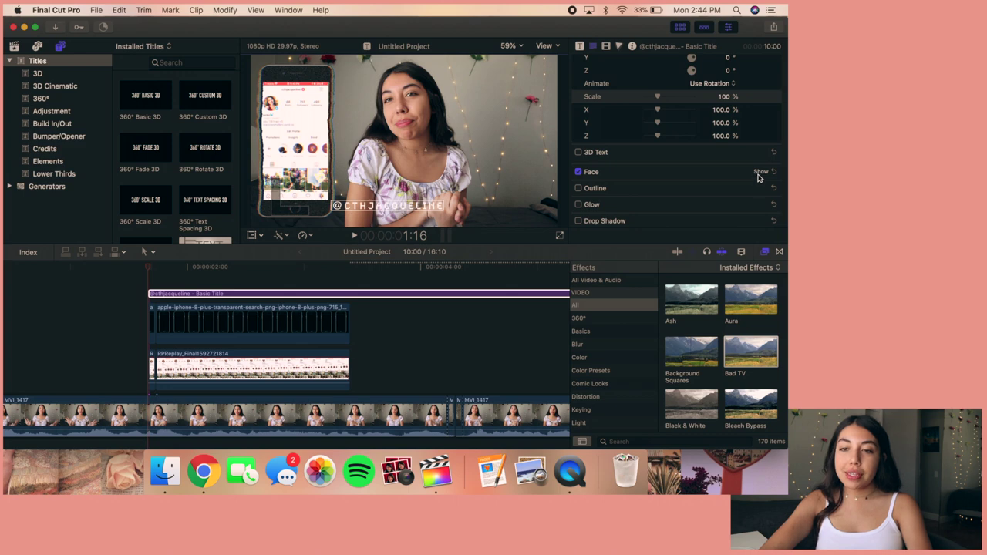
# Color the title face pink, sampled from the flower in the video, and save it as a swatch
pyautogui.click(761, 172)
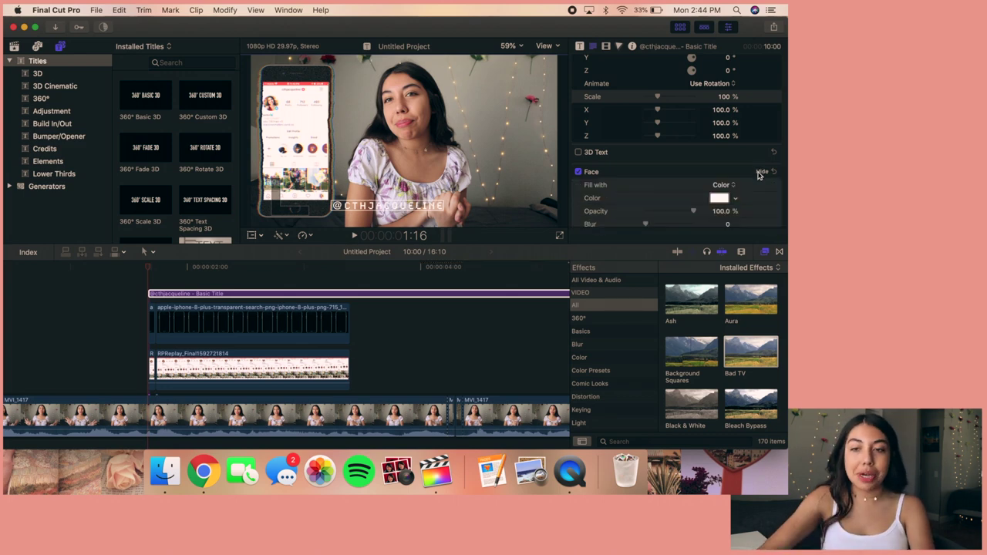
pyautogui.click(718, 198)
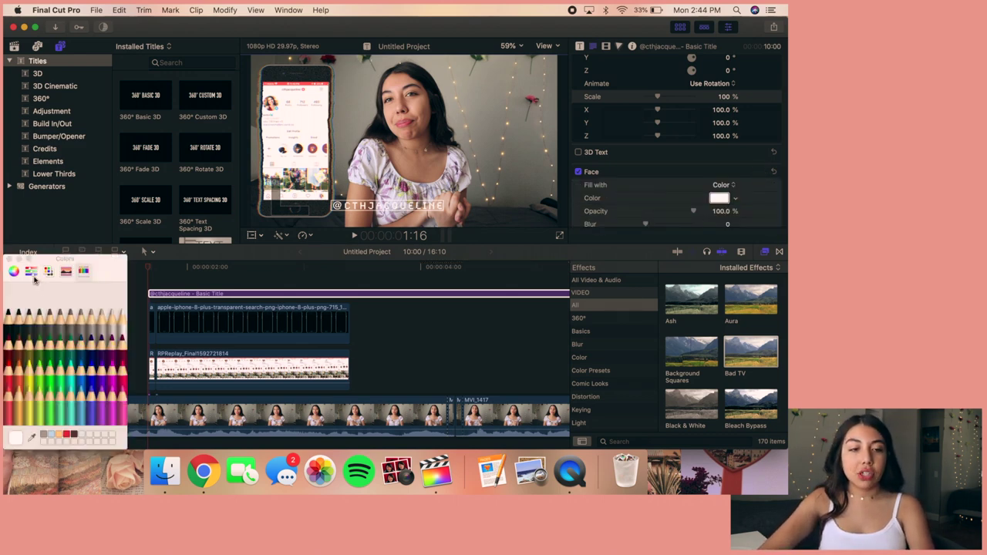
pyautogui.click(32, 437)
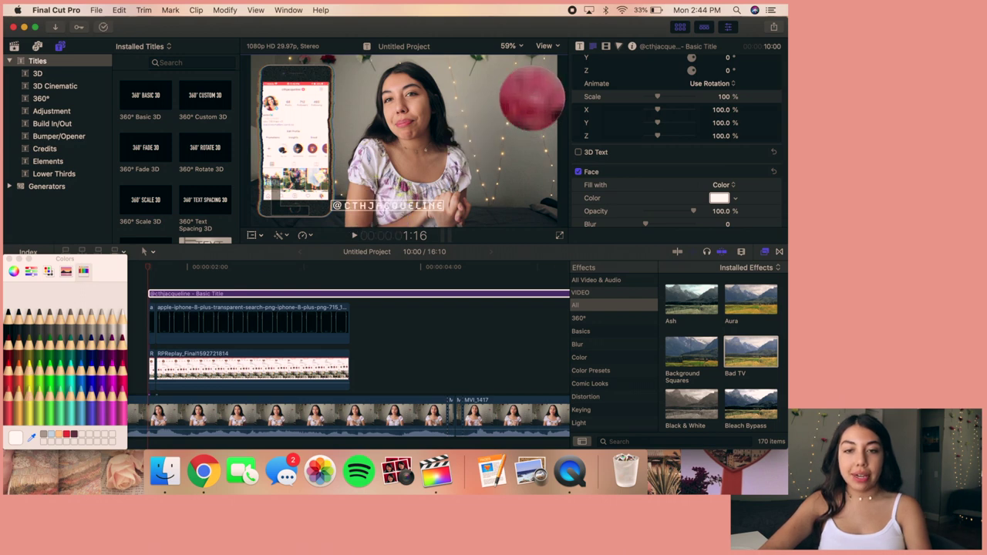
pyautogui.click(533, 99)
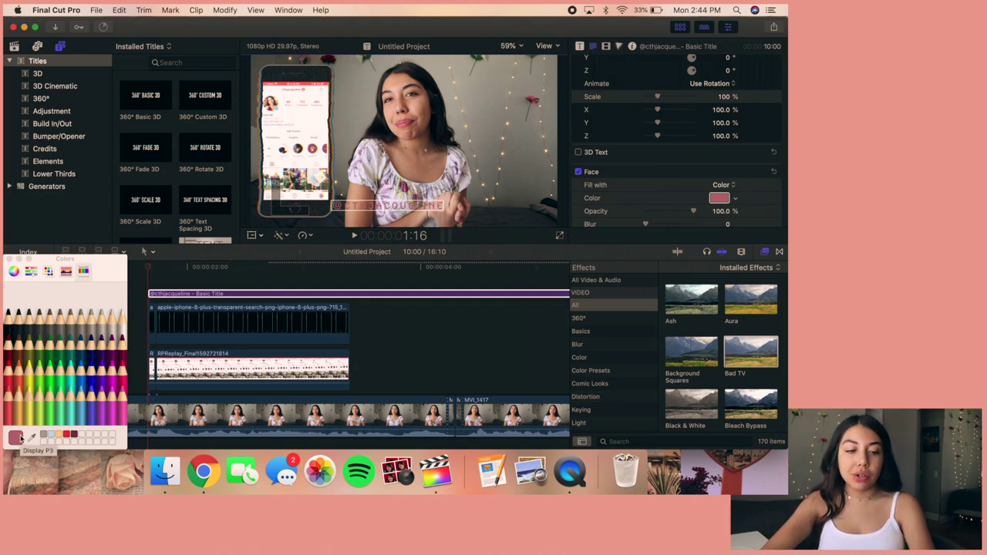
pyautogui.moveTo(29, 437); pyautogui.dragTo(85, 437)
pyautogui.click(719, 198)
# Enable a black drop shadow at 100% opacity with distance 7.0
pyautogui.scroll(-3, 655, 175)
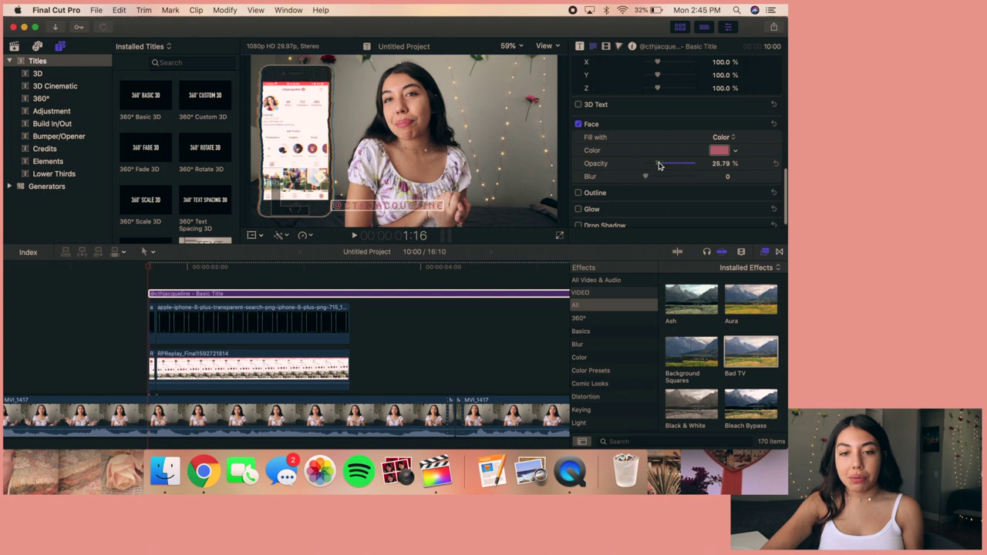
pyautogui.scroll(-1, 645, 162)
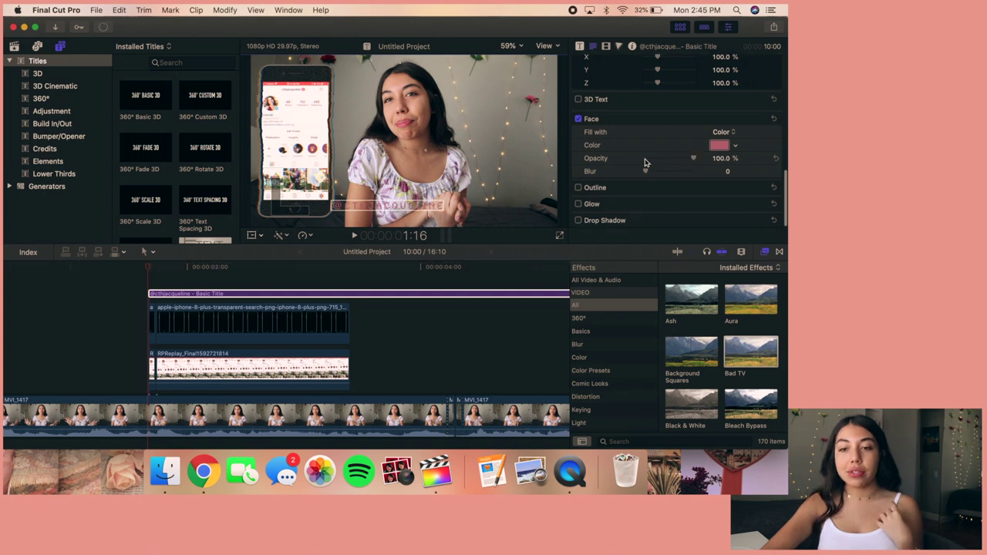
pyautogui.click(578, 221)
pyautogui.scroll(-5, 658, 194)
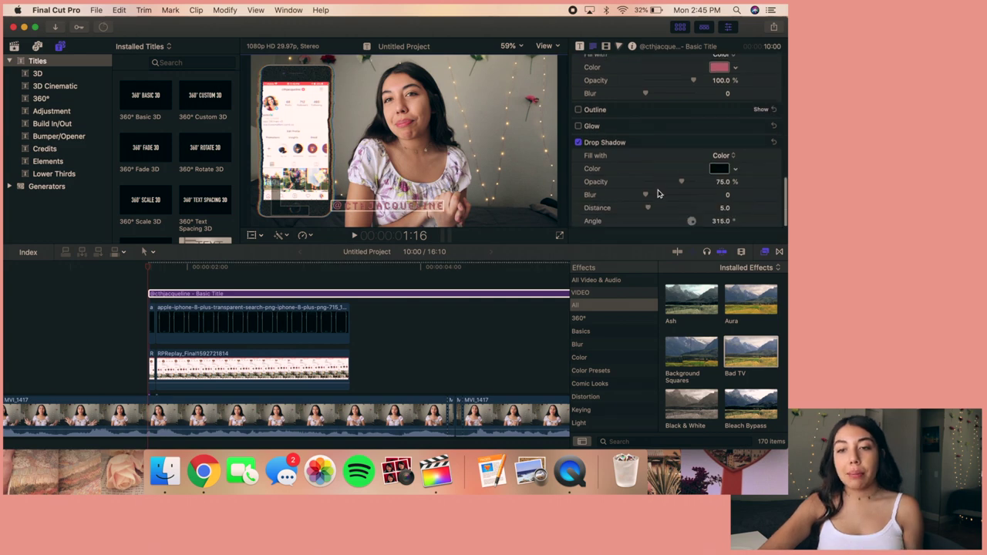
pyautogui.moveTo(682, 184); pyautogui.dragTo(766, 199)
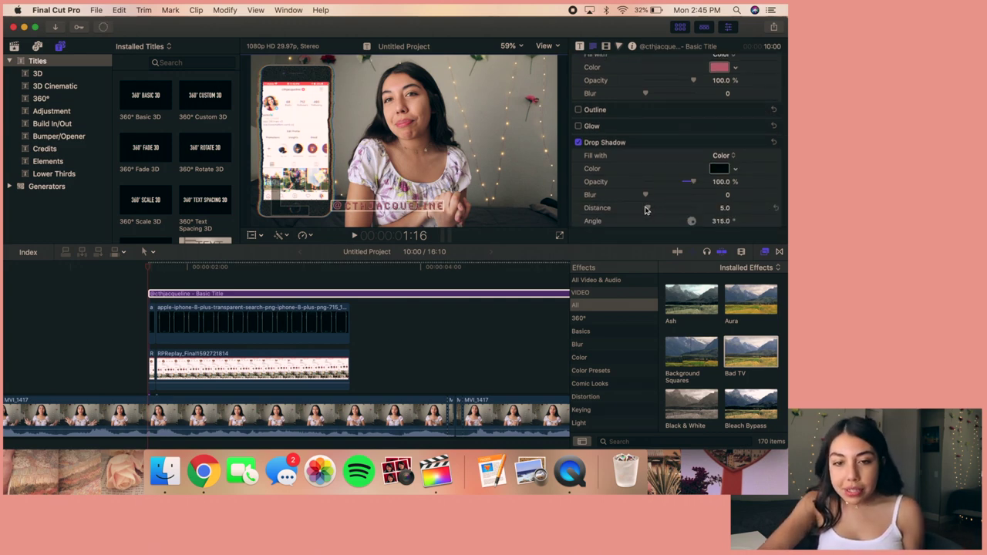
pyautogui.moveTo(649, 210)
pyautogui.mouseDown()
pyautogui.moveTo(681, 213)
pyautogui.moveTo(654, 214)
pyautogui.mouseUp()
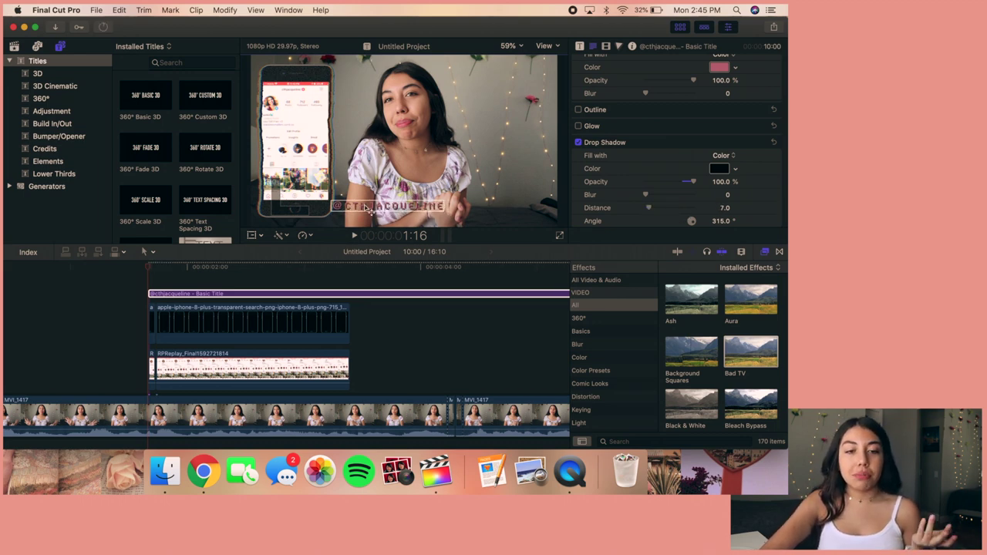
# Nudge the Basic Title text slightly right and down to X -62, Y -444
pyautogui.click(204, 297)
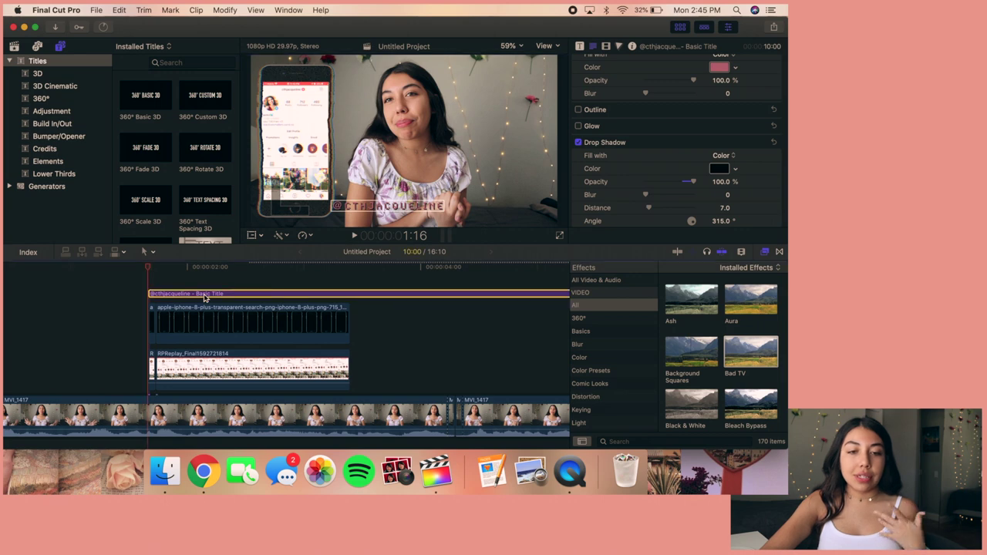
pyautogui.moveTo(383, 208); pyautogui.dragTo(390, 211)
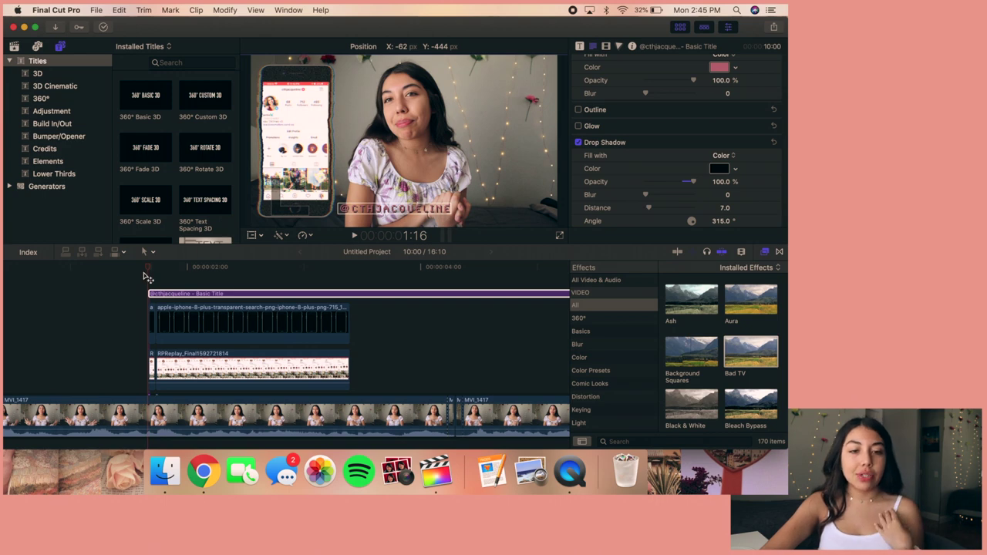
pyautogui.click(350, 288)
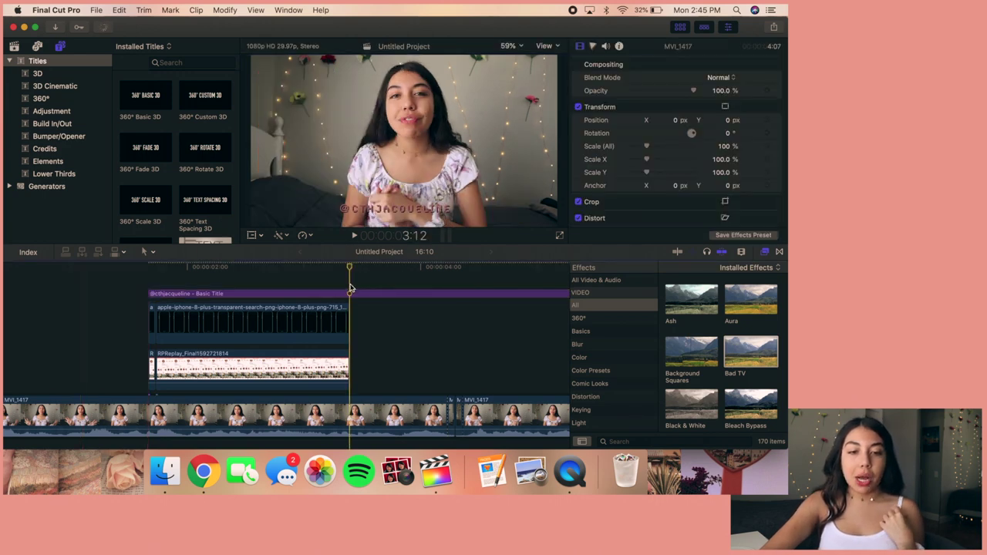
pyautogui.click(334, 294)
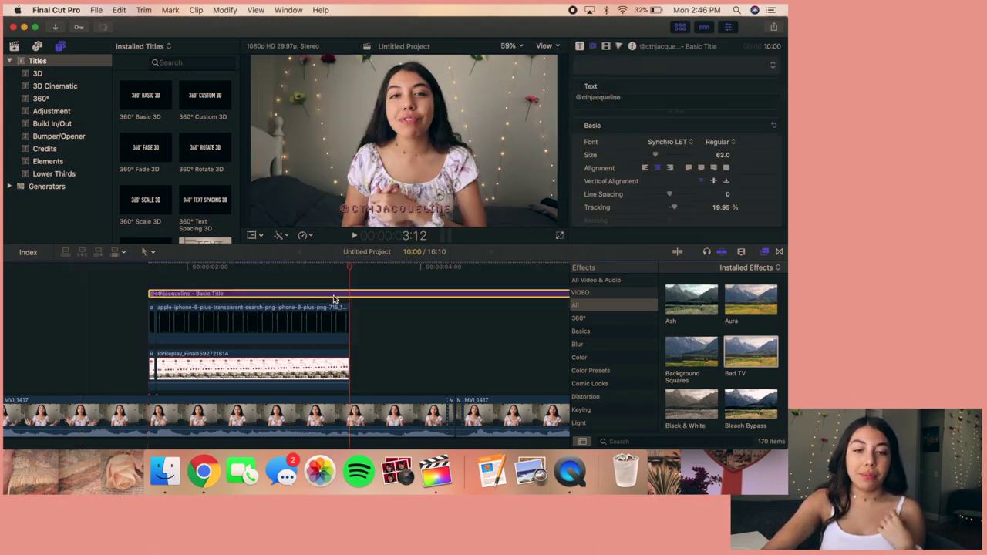
pyautogui.click(84, 320)
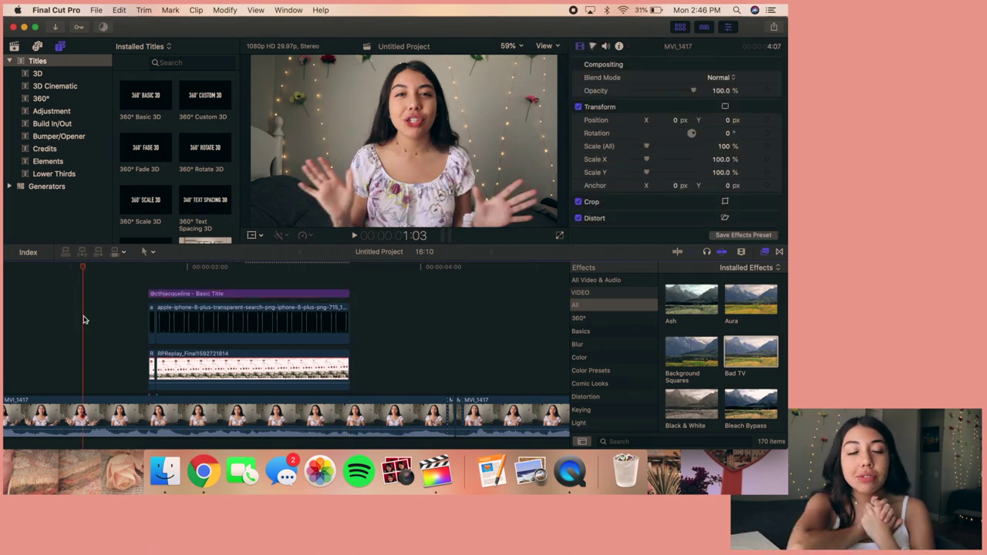
# Place a 360° Color Solid generator above the video at about 00:00:04
pyautogui.click(47, 186)
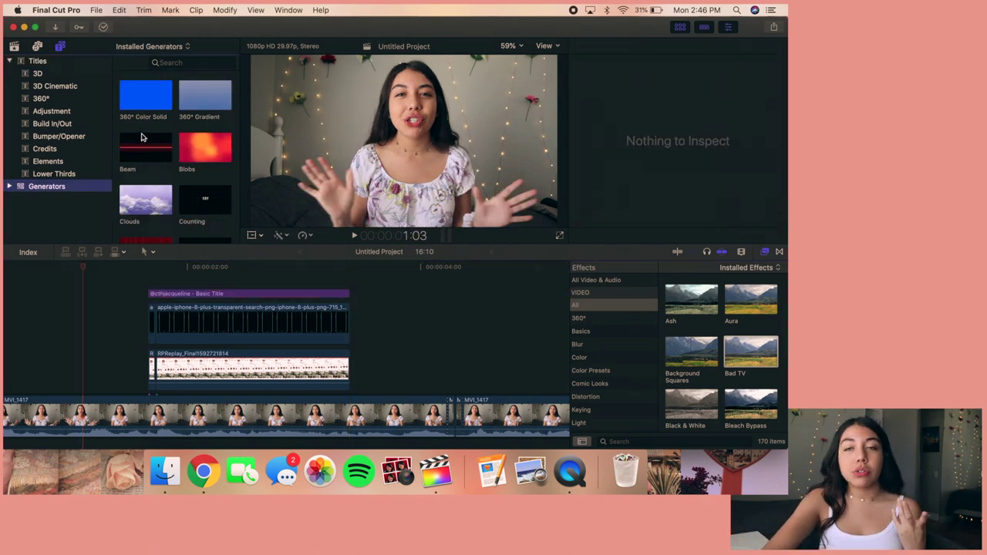
pyautogui.hscroll(5, 498, 318)
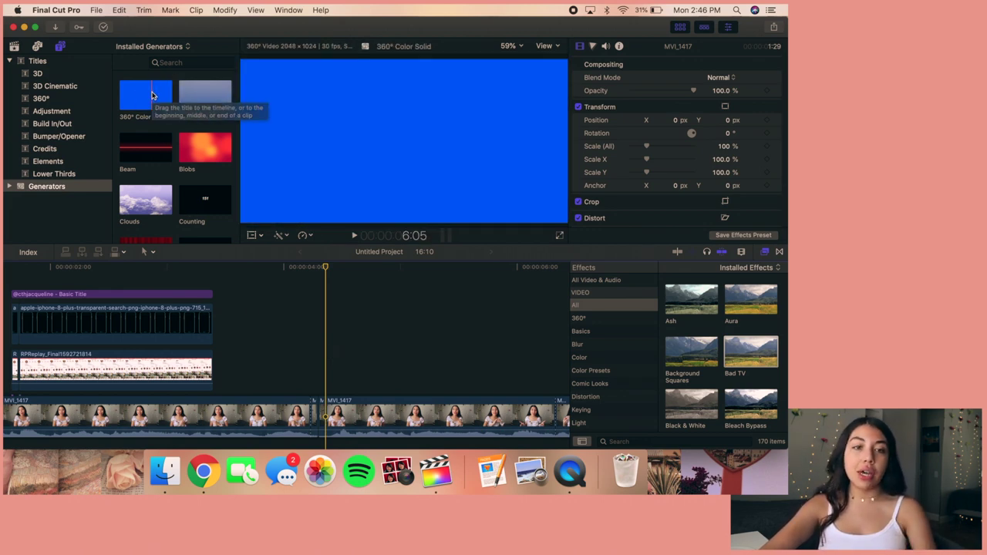
pyautogui.moveTo(150, 96); pyautogui.dragTo(331, 344)
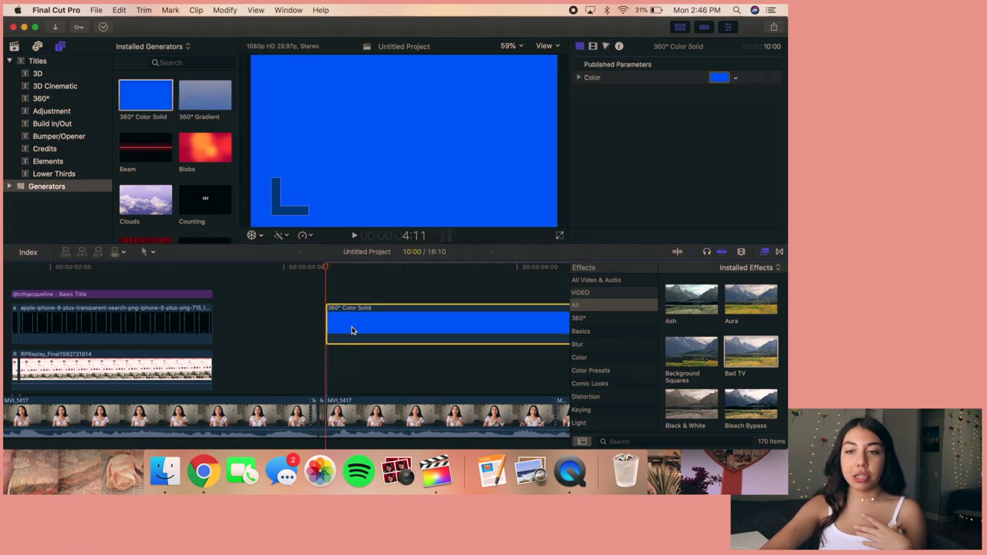
# Make the solid pink at 47.03% opacity and move the title clip to around 00:00:04
pyautogui.click(716, 77)
pyautogui.click(46, 437)
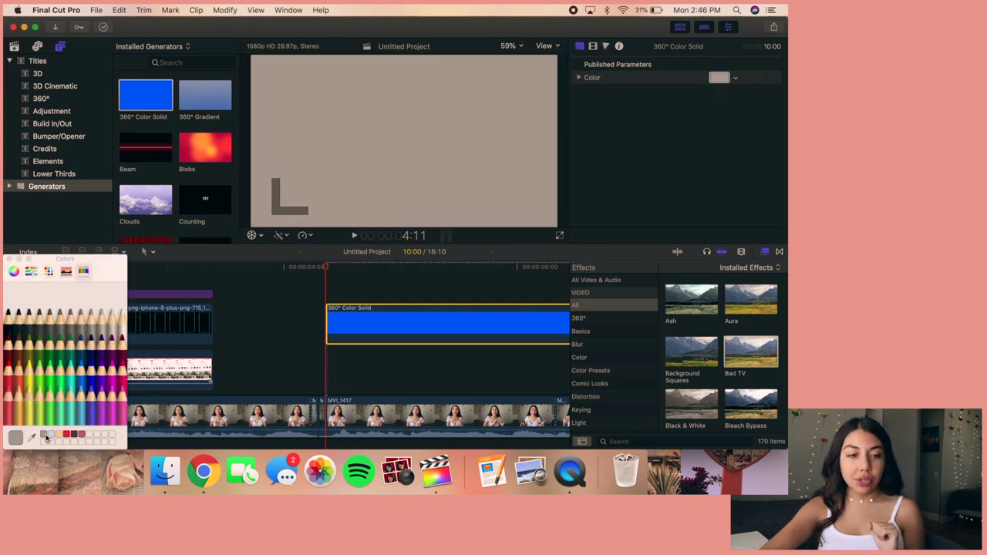
pyautogui.click(74, 436)
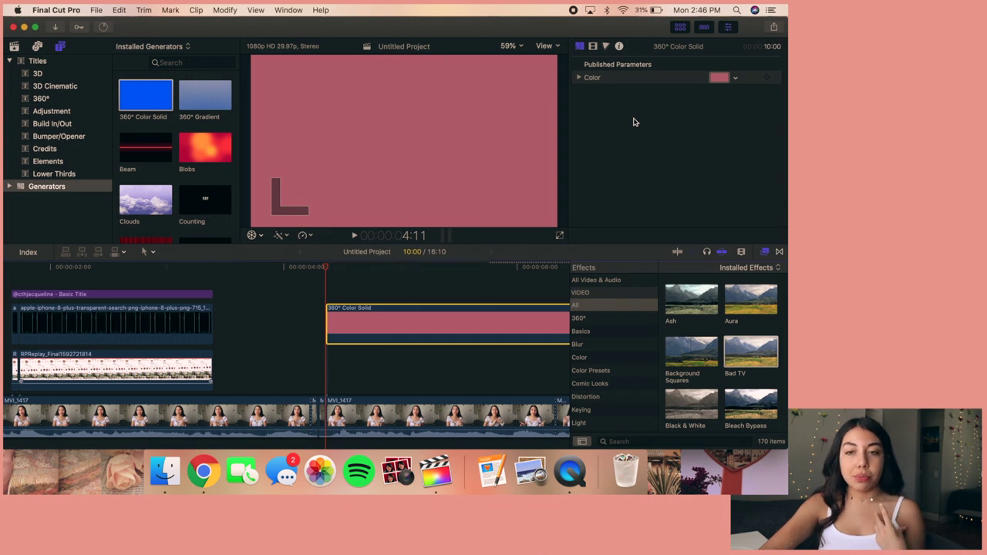
pyautogui.click(593, 47)
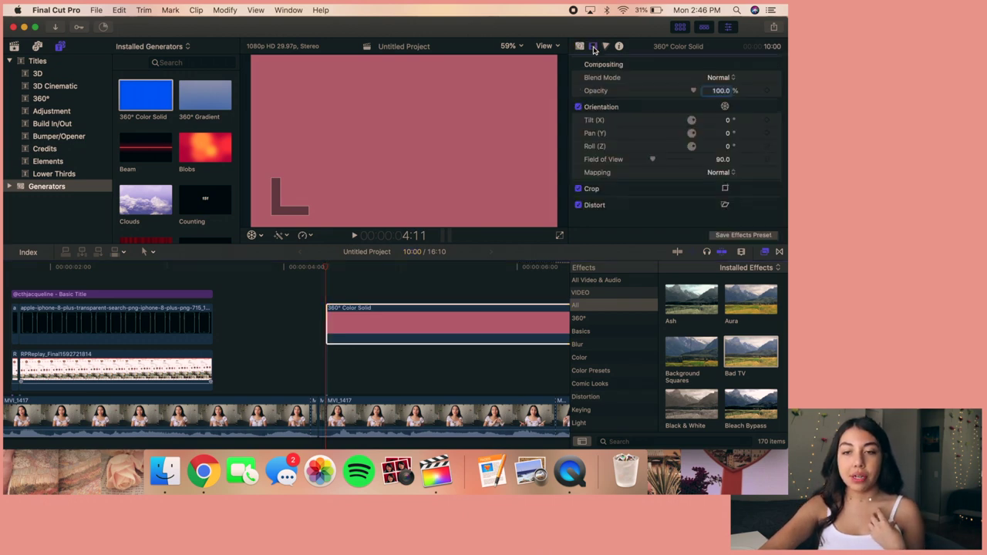
pyautogui.moveTo(694, 93); pyautogui.dragTo(660, 94)
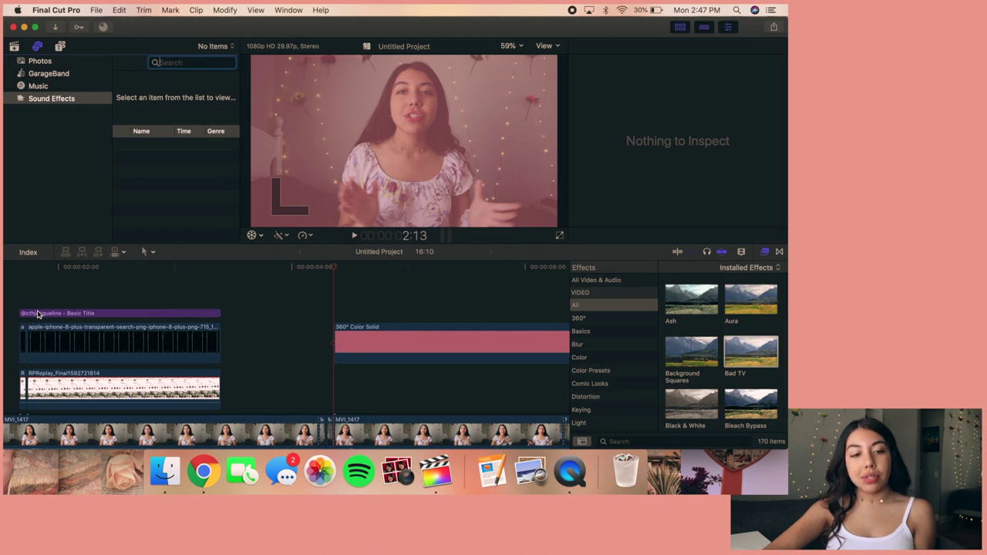
pyautogui.moveTo(34, 315); pyautogui.dragTo(355, 314)
# Check the Basic Title's face settings, deselect it, and bring up Media Import with Cmd+I
pyautogui.scroll(-2, 659, 185)
pyautogui.scroll(-5, 659, 186)
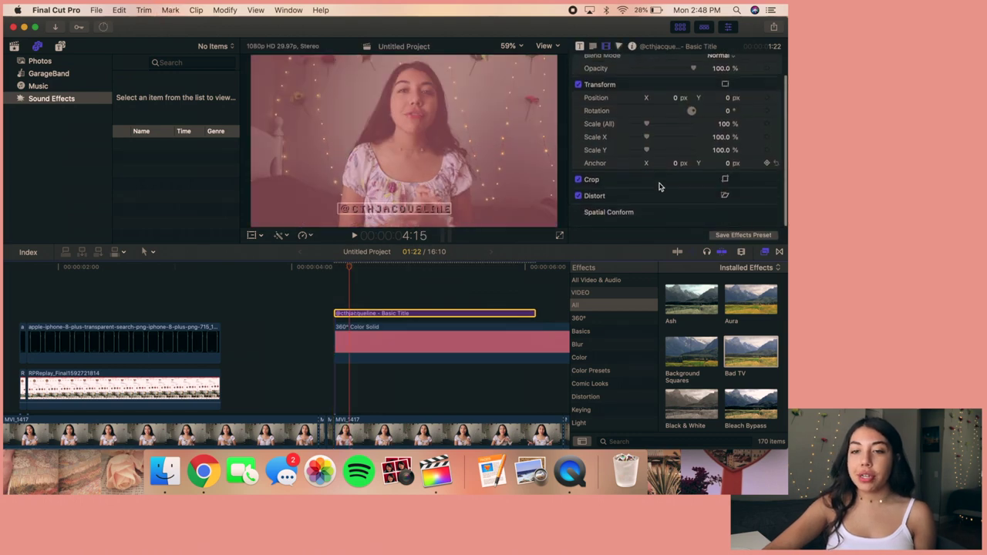
pyautogui.click(762, 171)
pyautogui.scroll(-3, 648, 189)
pyautogui.click(371, 297)
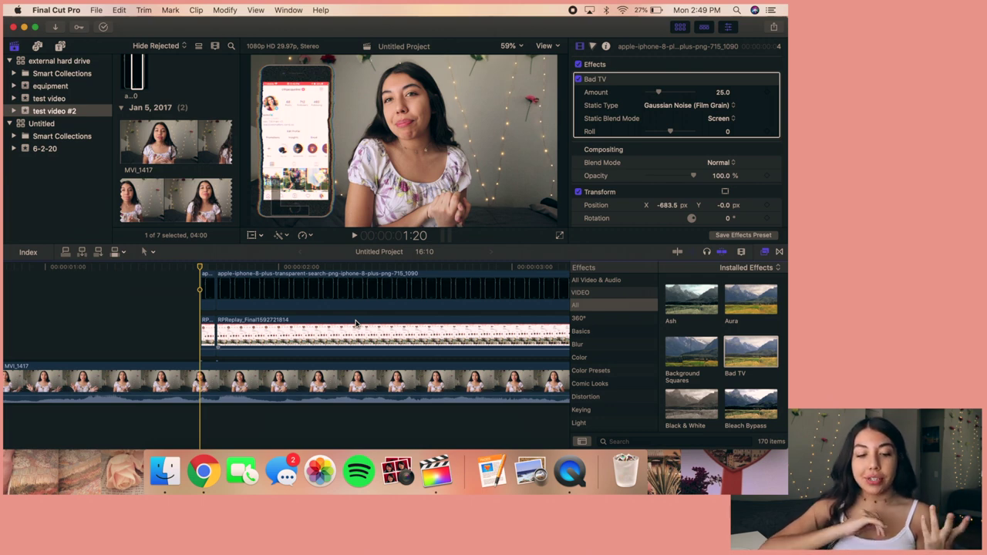
pyautogui.press('super+i')
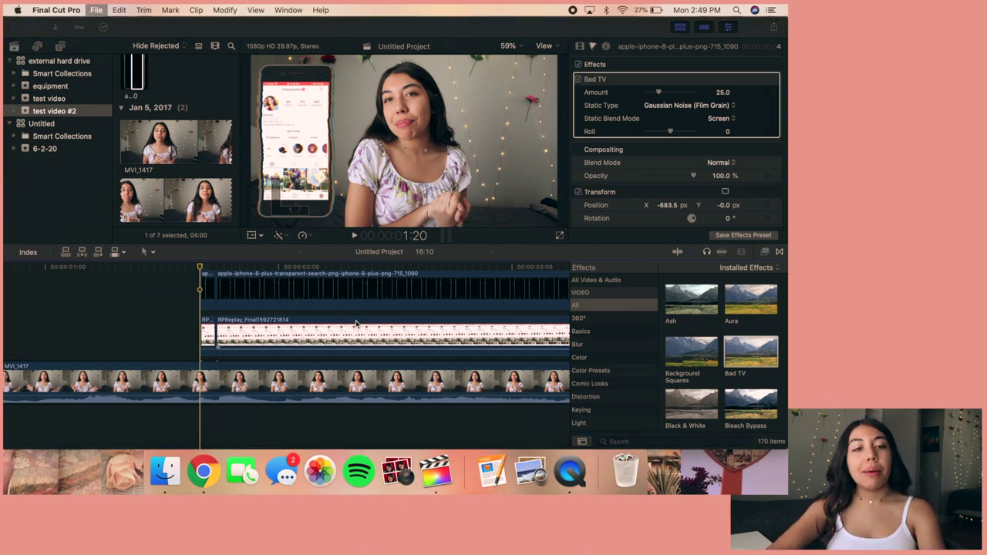
# Select and preview the Mouse Click sound effect, then also pick the Summer Whisper music file
pyautogui.scroll(-5, 207, 391)
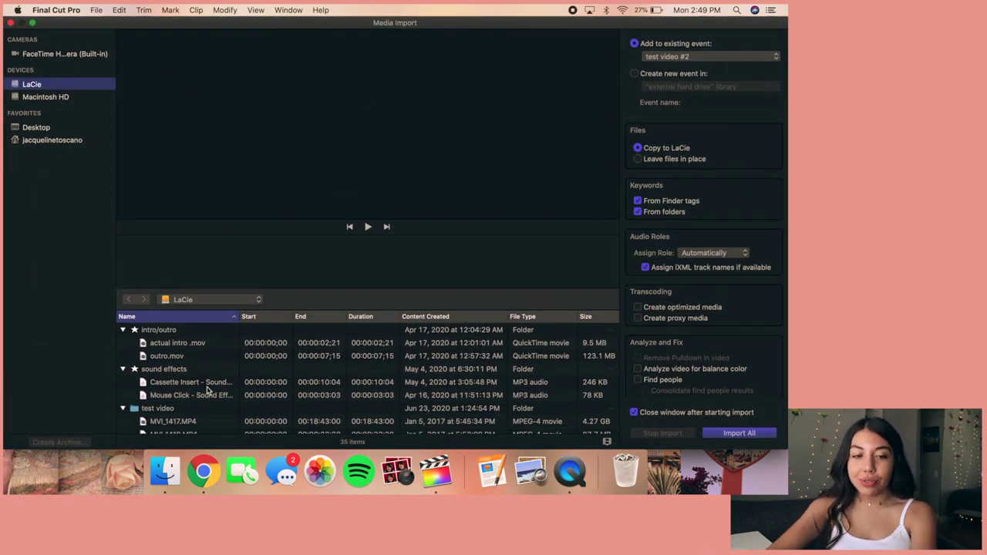
pyautogui.scroll(-1, 157, 394)
pyautogui.click(157, 392)
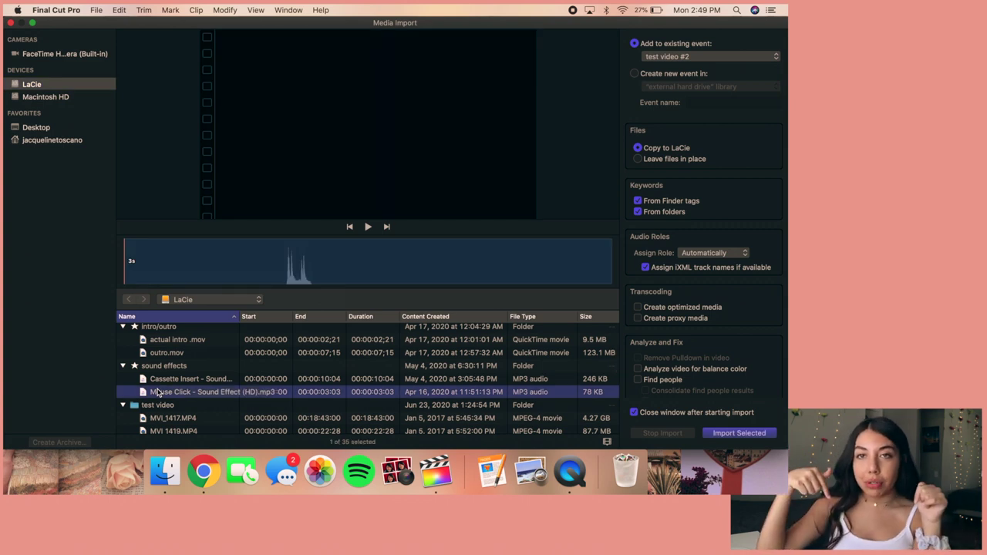
pyautogui.click(369, 227)
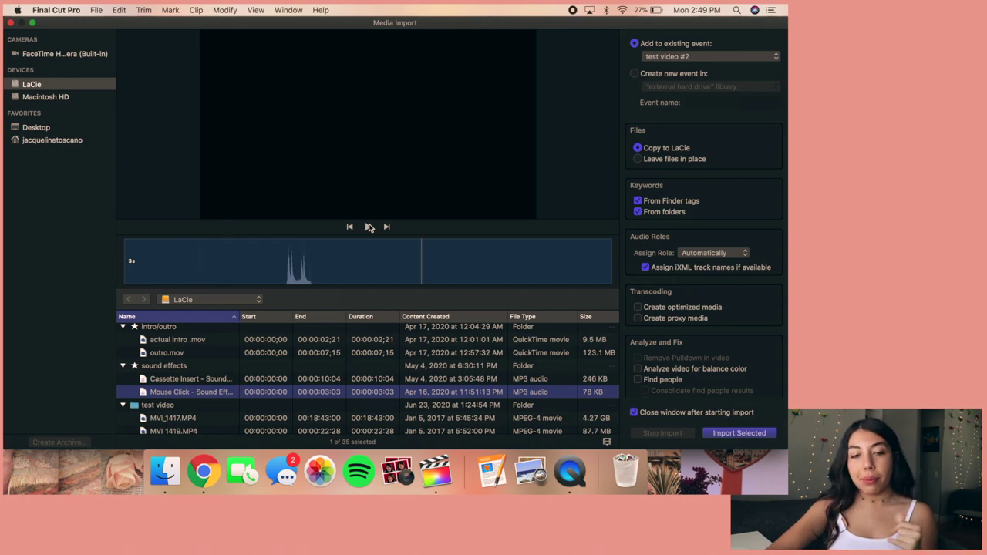
pyautogui.scroll(-10, 178, 412)
pyautogui.scroll(-1, 179, 413)
pyautogui.click(179, 361)
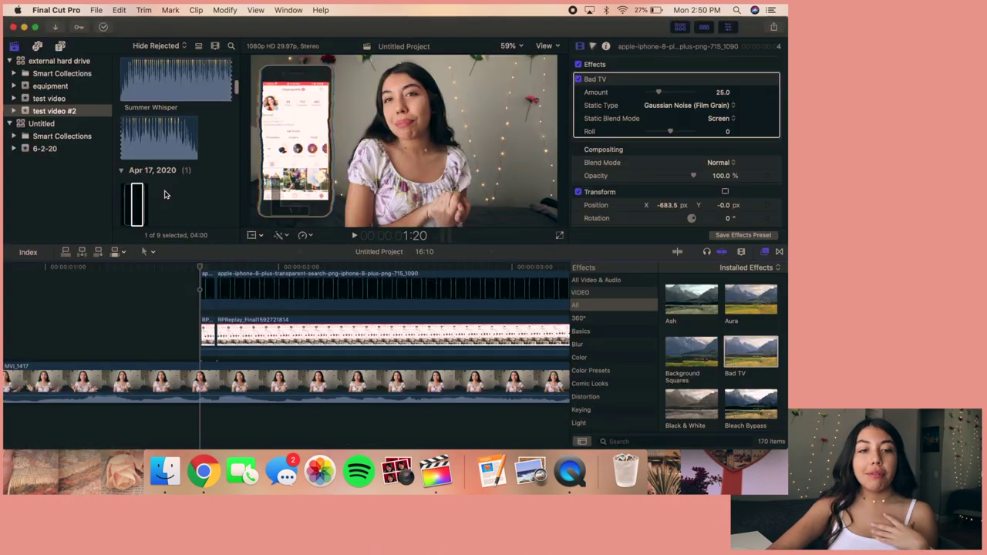
pyautogui.scroll(3, 165, 194)
pyautogui.scroll(2, 164, 194)
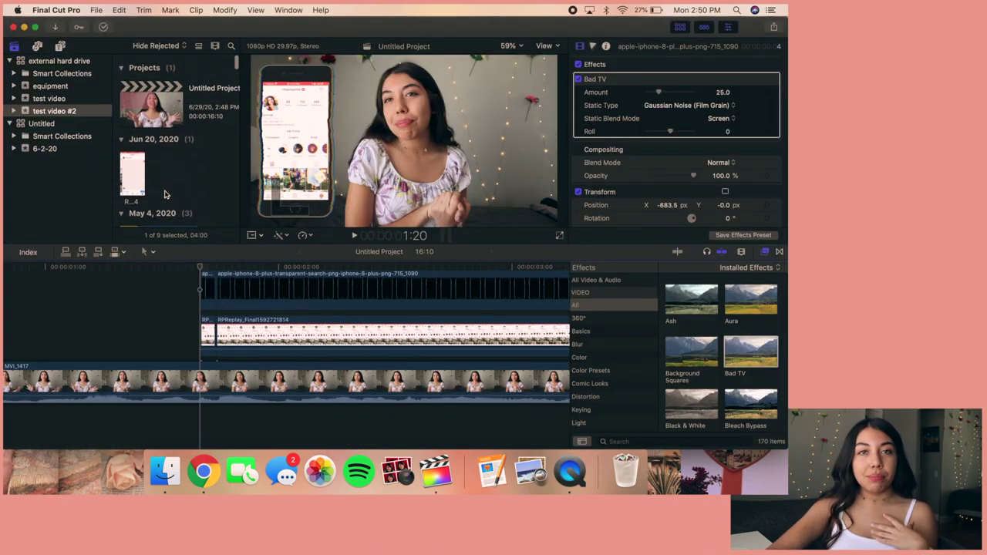
# Place the Mouse Click sound effect below MVI_1417 and lower its volume to -3.5 dB
pyautogui.scroll(-6, 164, 194)
pyautogui.scroll(-2, 164, 195)
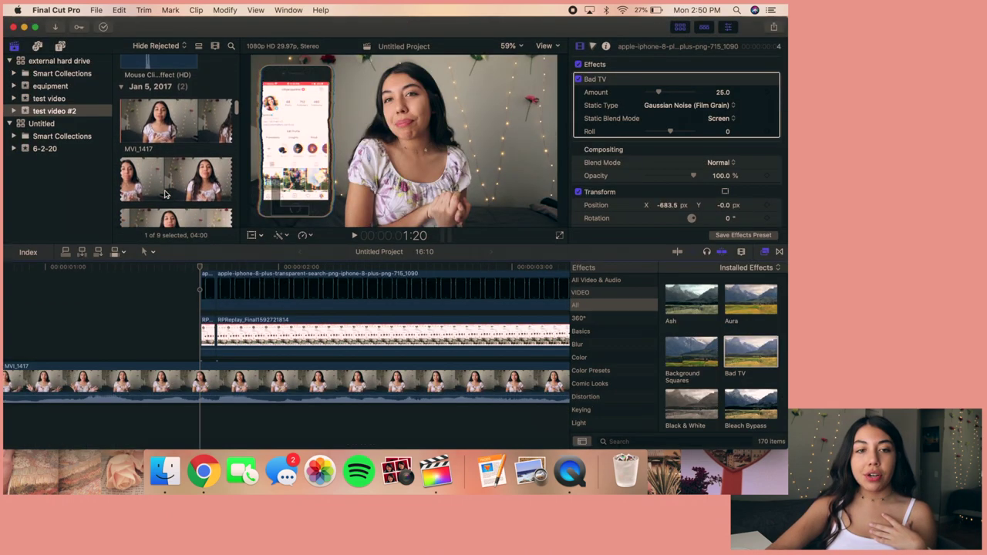
pyautogui.click(130, 104)
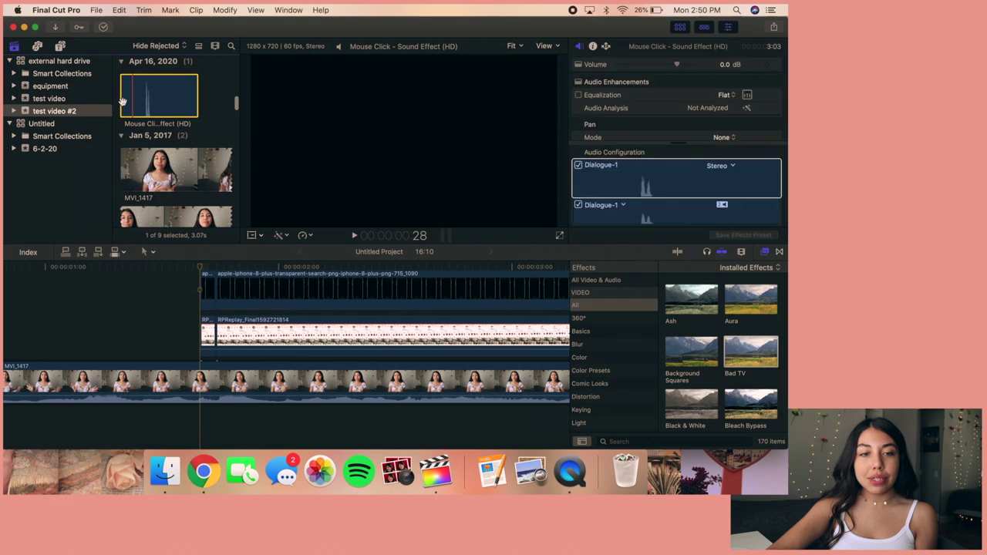
pyautogui.moveTo(158, 94); pyautogui.dragTo(231, 417)
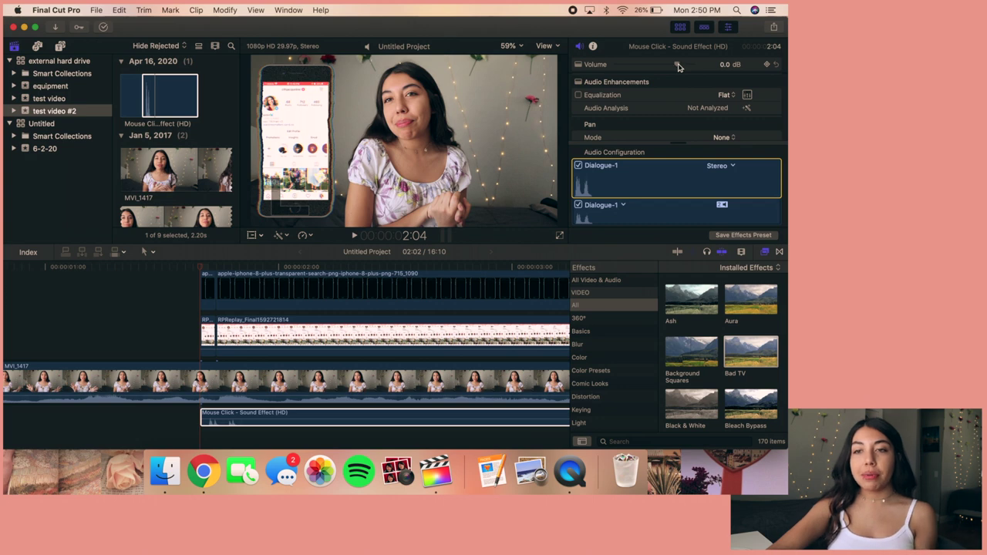
pyautogui.moveTo(679, 67); pyautogui.dragTo(671, 66)
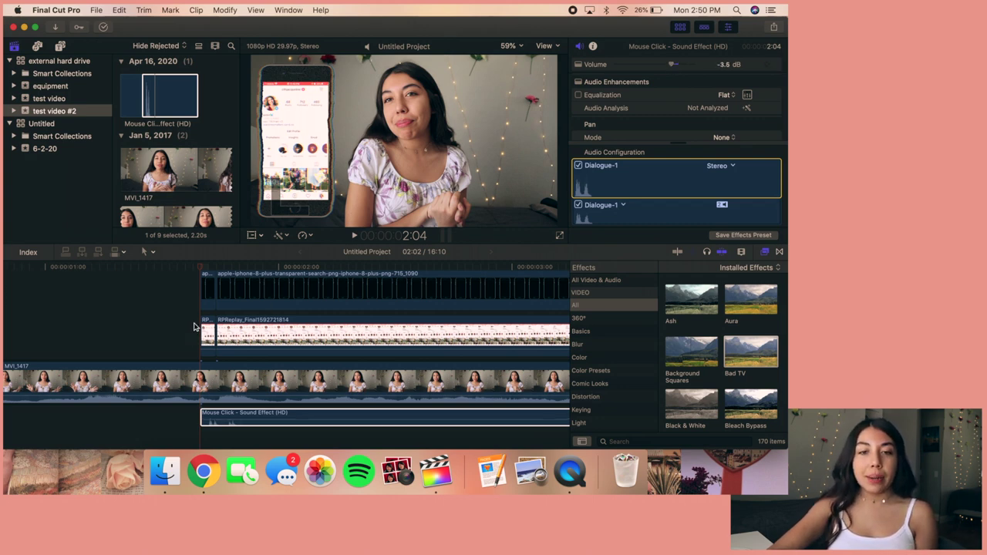
pyautogui.click(194, 327)
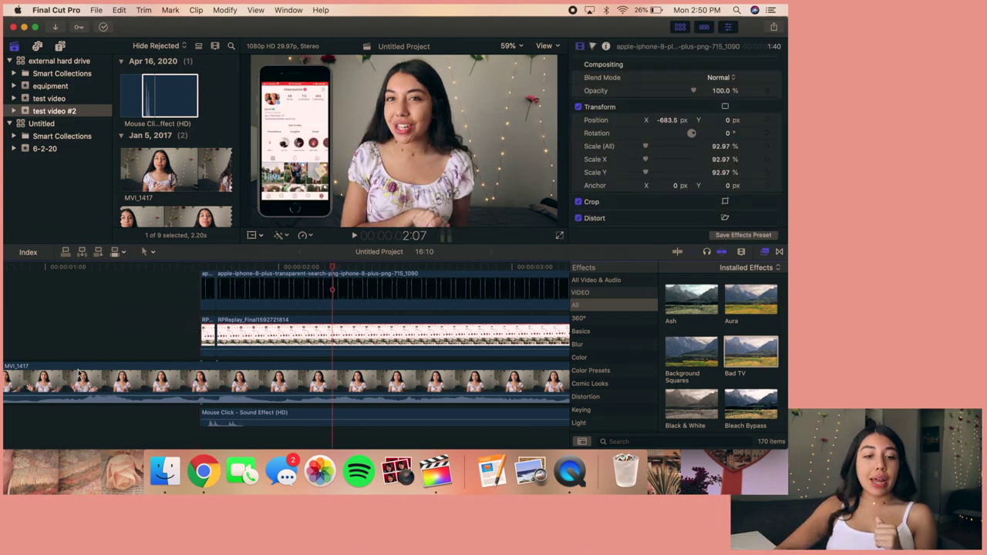
# Add the Summer Whisper music beneath the main clip and play back partway to check it
pyautogui.hscroll(-6, 91, 378)
pyautogui.scroll(-1, 91, 378)
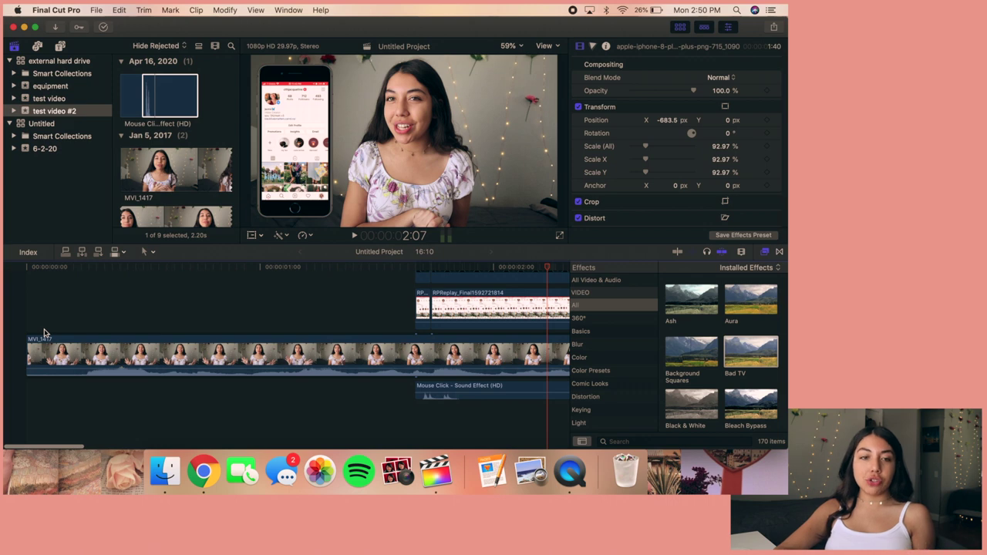
pyautogui.scroll(-10, 152, 176)
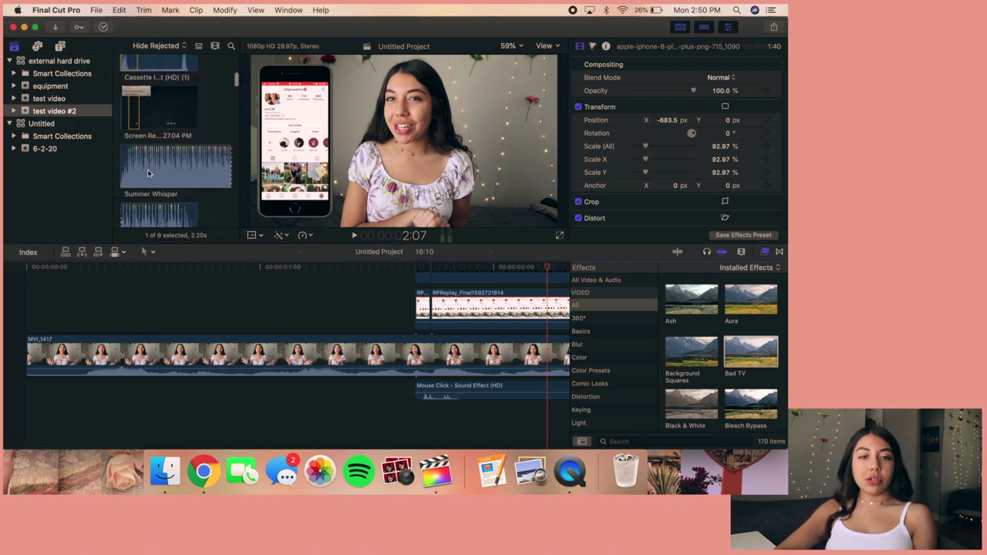
pyautogui.click(152, 177)
pyautogui.moveTo(152, 176); pyautogui.dragTo(28, 416)
pyautogui.click(450, 434)
pyautogui.hscroll(5, 450, 434)
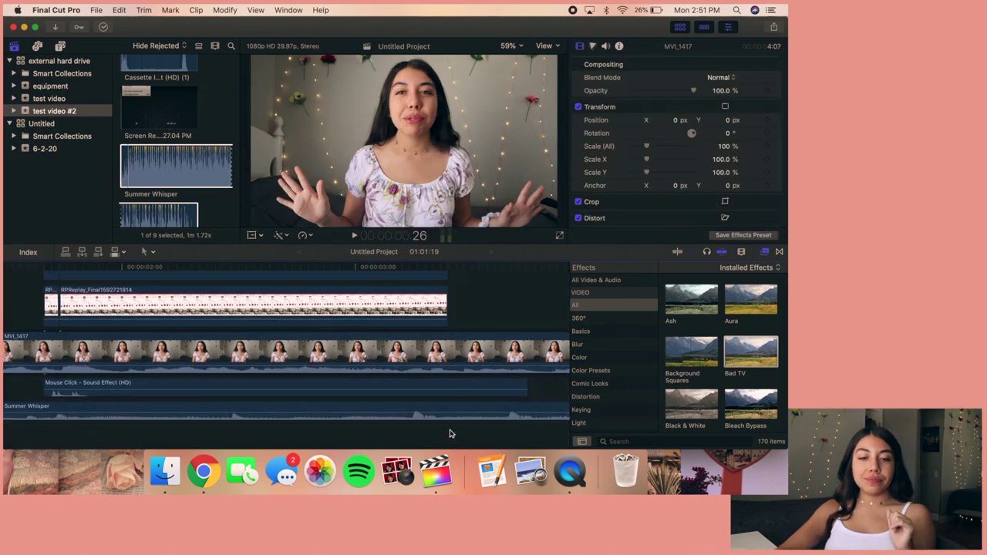
pyautogui.click(314, 441)
pyautogui.press('space')
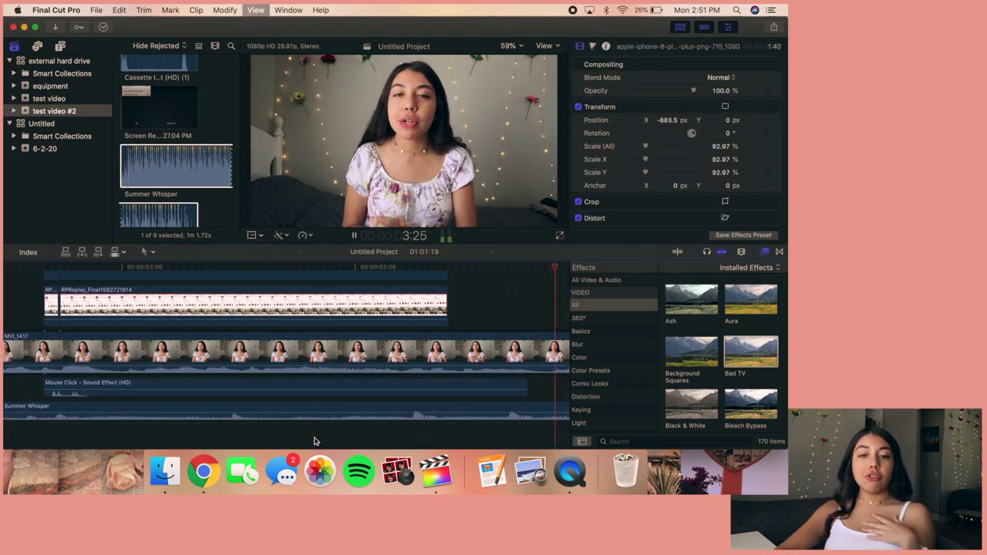
pyautogui.press('space')
# Lower the Summer Whisper music volume to about -14.8 dB
pyautogui.hscroll(-10, 314, 441)
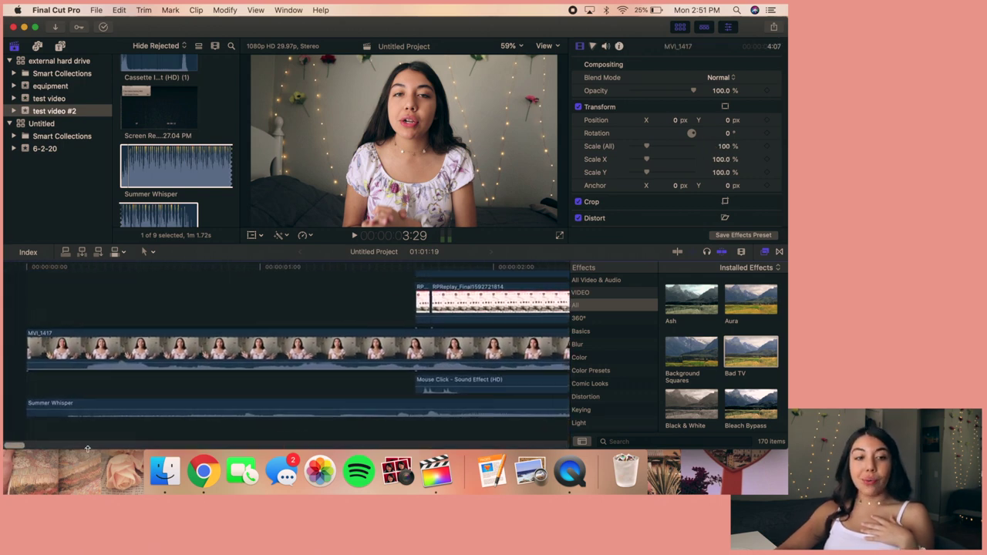
pyautogui.click(97, 406)
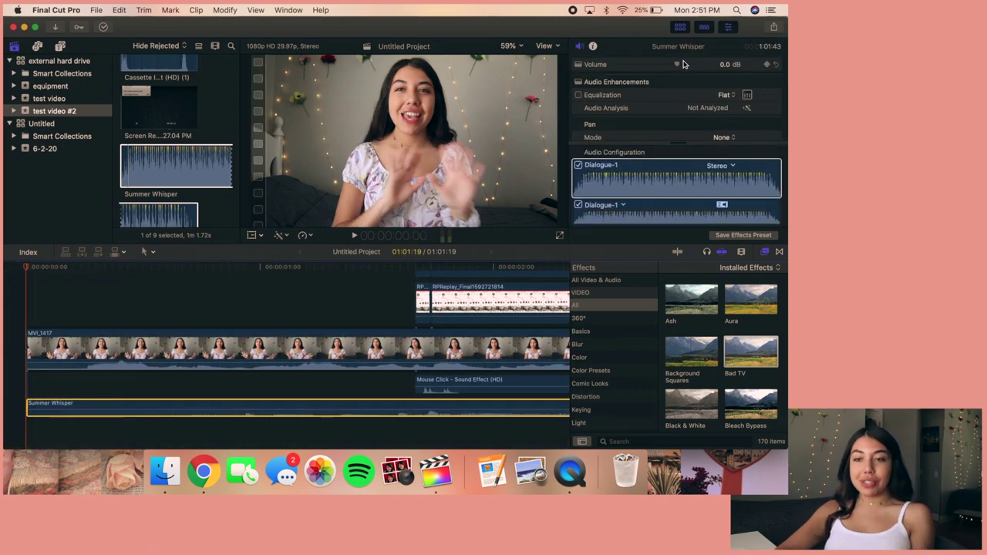
pyautogui.moveTo(679, 65); pyautogui.dragTo(658, 68)
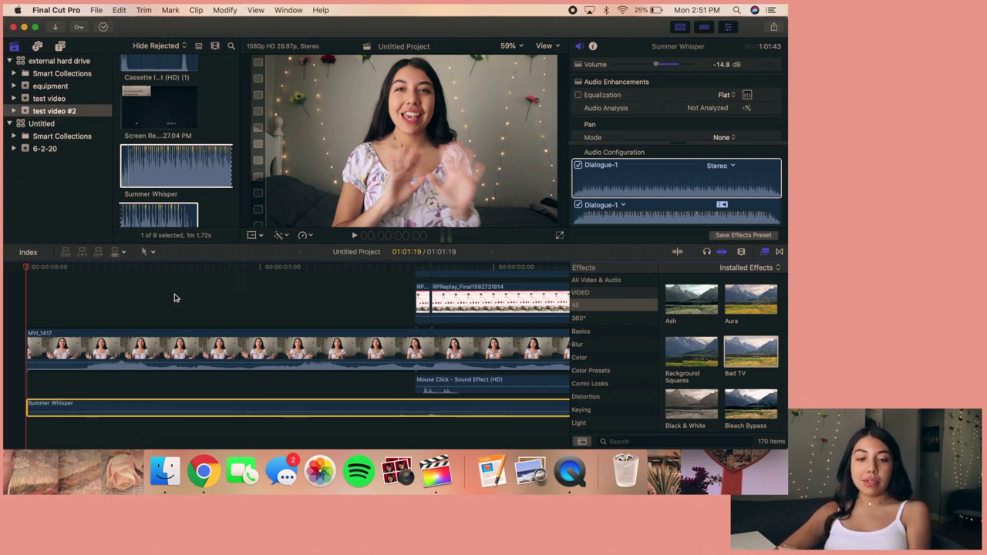
pyautogui.hscroll(10, 371, 381)
pyautogui.click(339, 430)
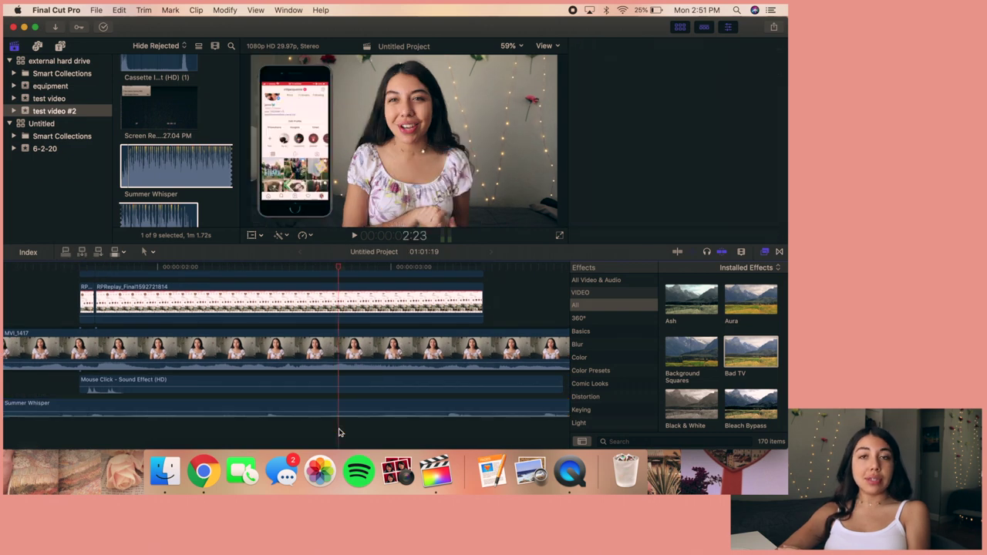
pyautogui.press('space')
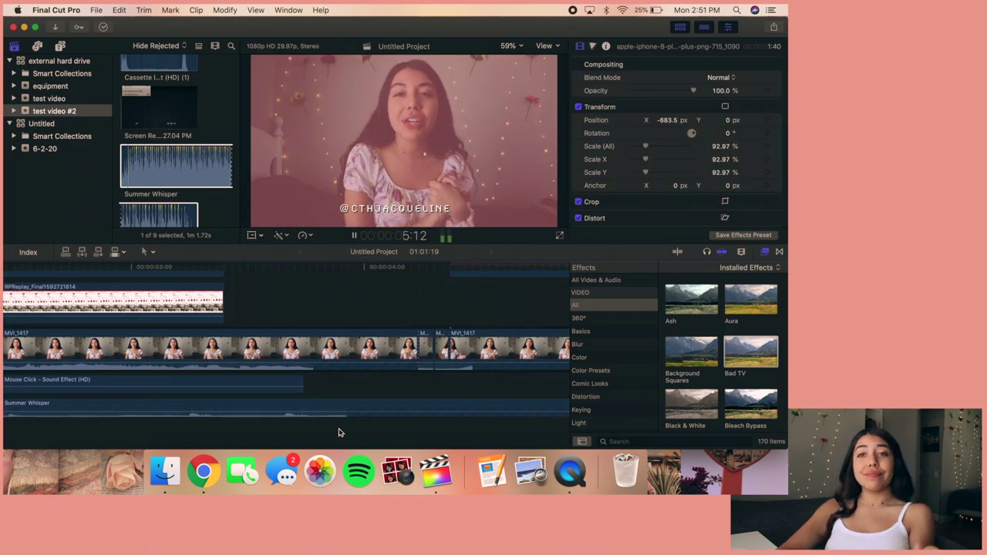
pyautogui.press('space')
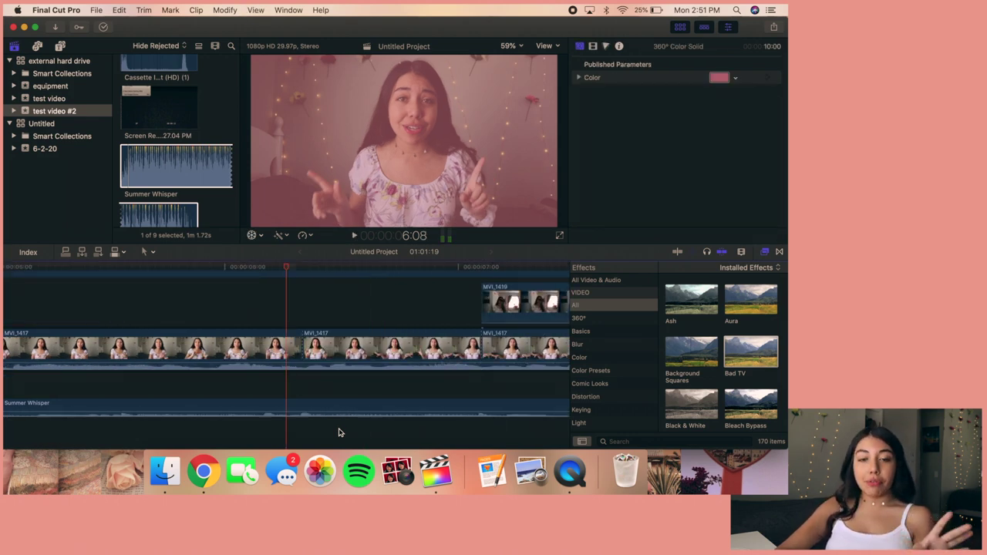
pyautogui.press('Home')
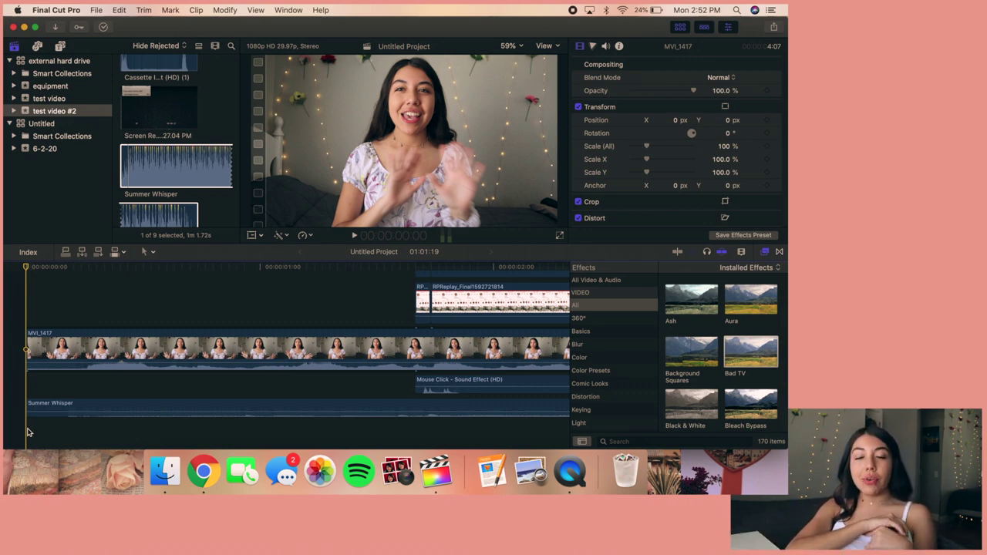
pyautogui.scroll(3, 27, 432)
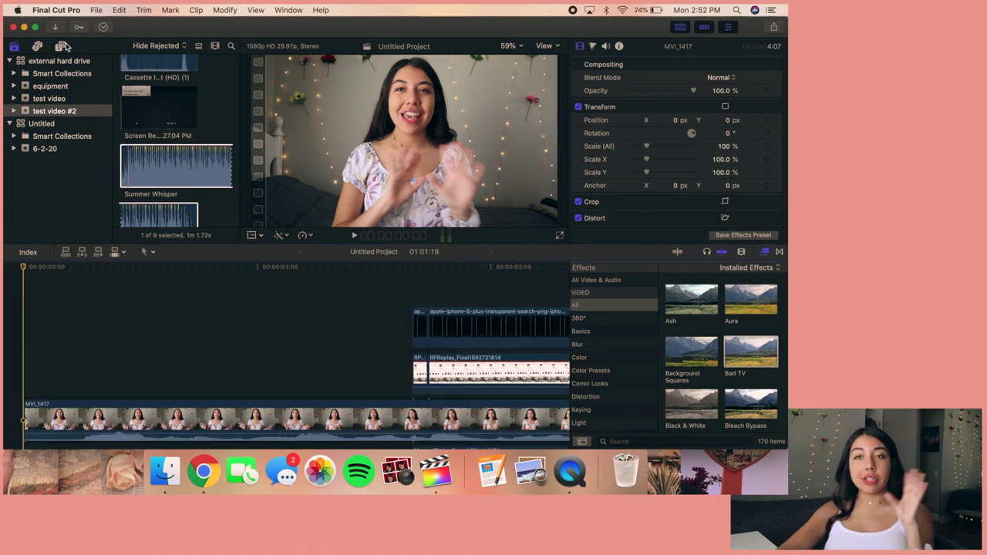
# Drag Look Grade from Titles > Adjustment onto the timeline start, above all clips
pyautogui.click(62, 46)
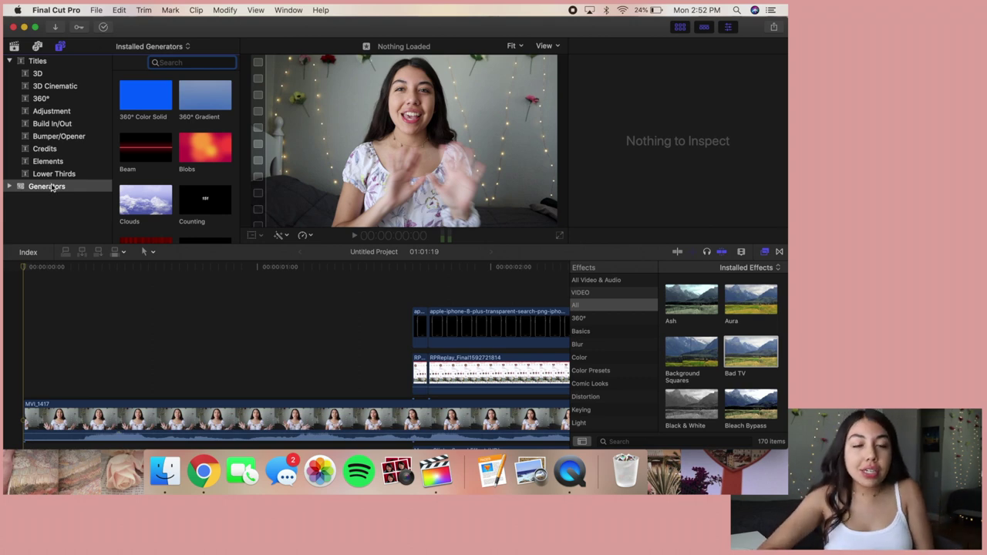
pyautogui.click(31, 112)
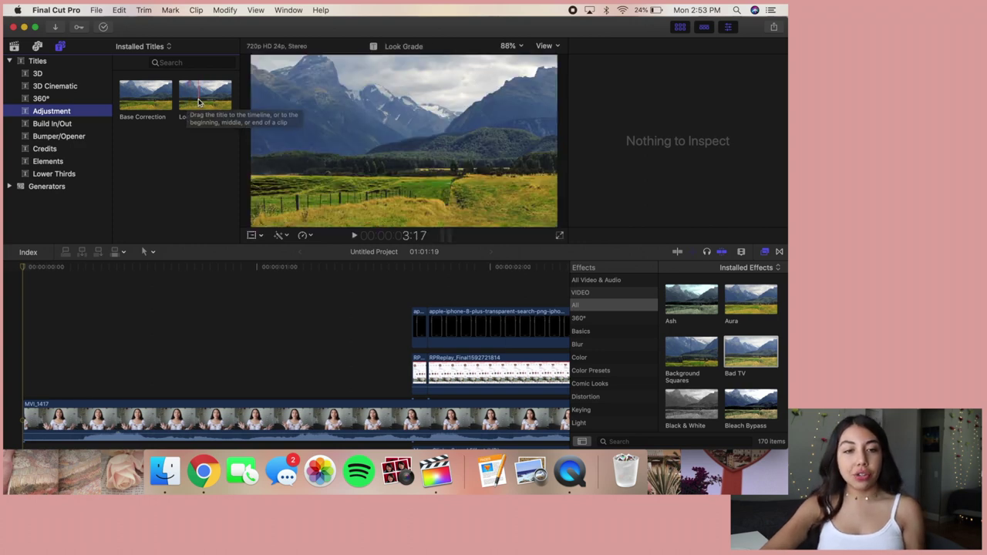
pyautogui.moveTo(198, 102); pyautogui.dragTo(27, 286)
pyautogui.click(101, 283)
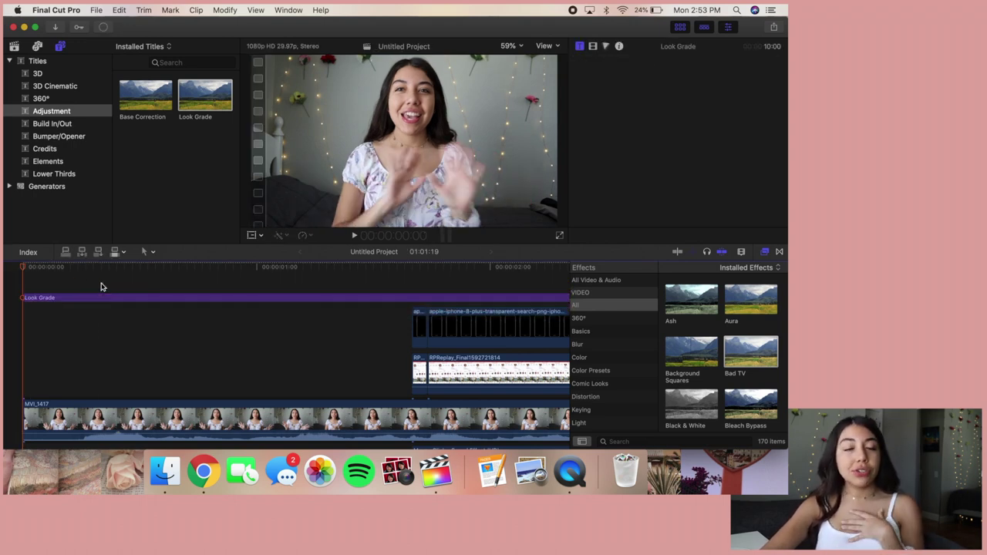
# Drag the Color Wheels effect onto the timeline
pyautogui.hscroll(10, 191, 338)
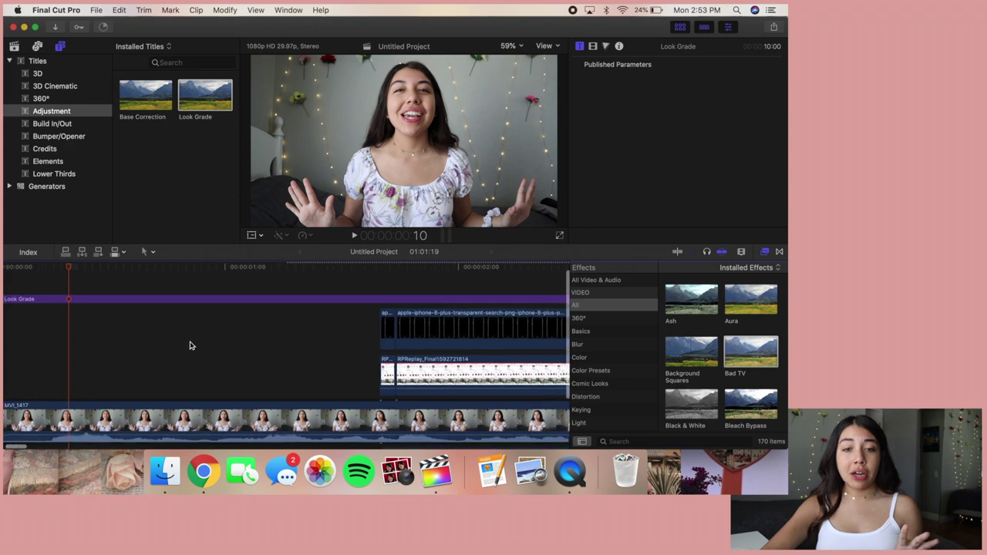
pyautogui.hscroll(-15, 192, 346)
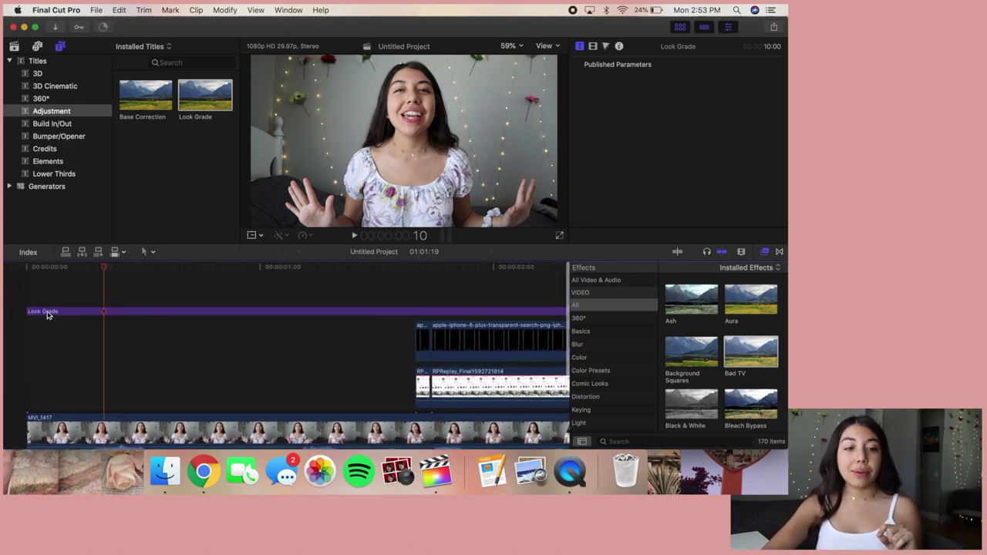
pyautogui.scroll(-5, 689, 363)
pyautogui.moveTo(688, 365); pyautogui.dragTo(251, 314)
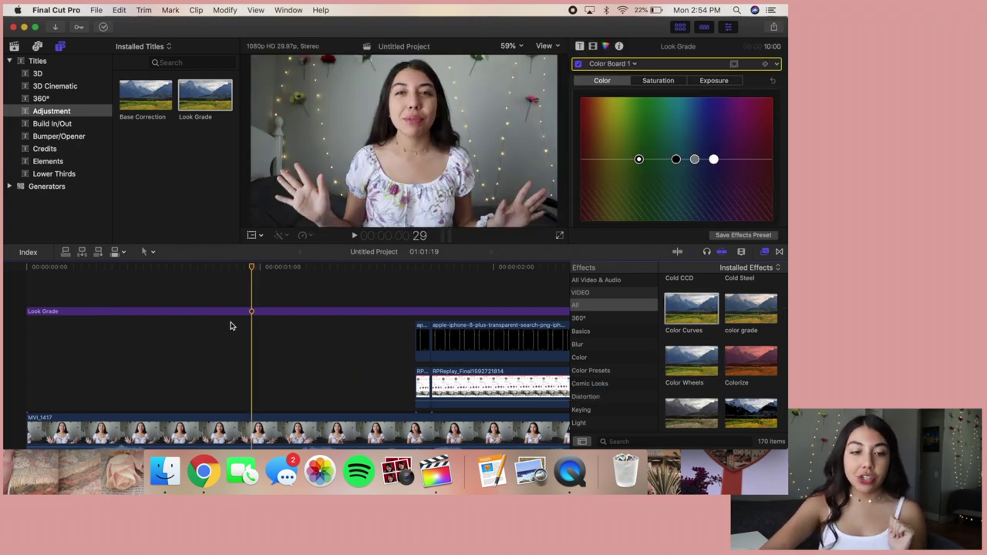
# Apply the saved color grade effect to the Look Grade layer
pyautogui.click(204, 313)
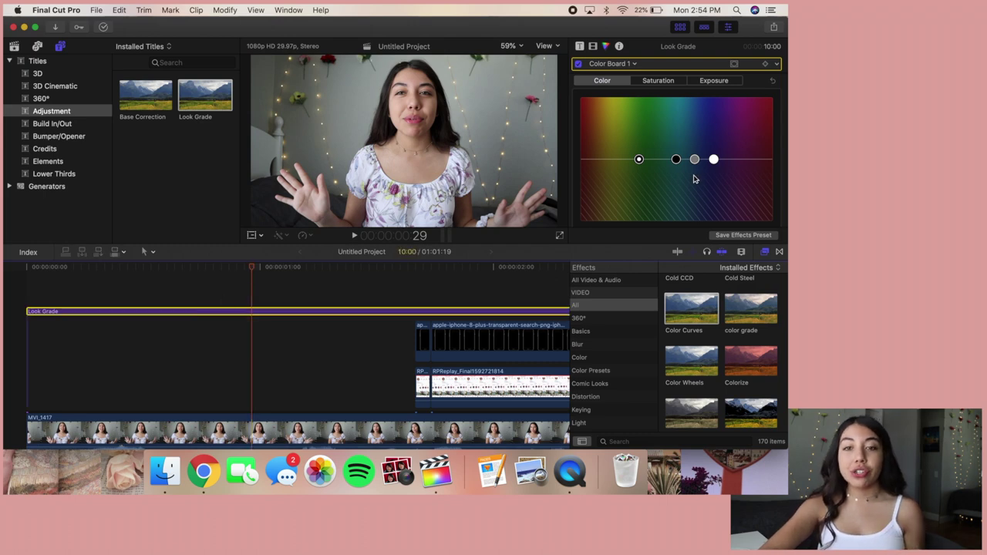
pyautogui.scroll(-3, 694, 158)
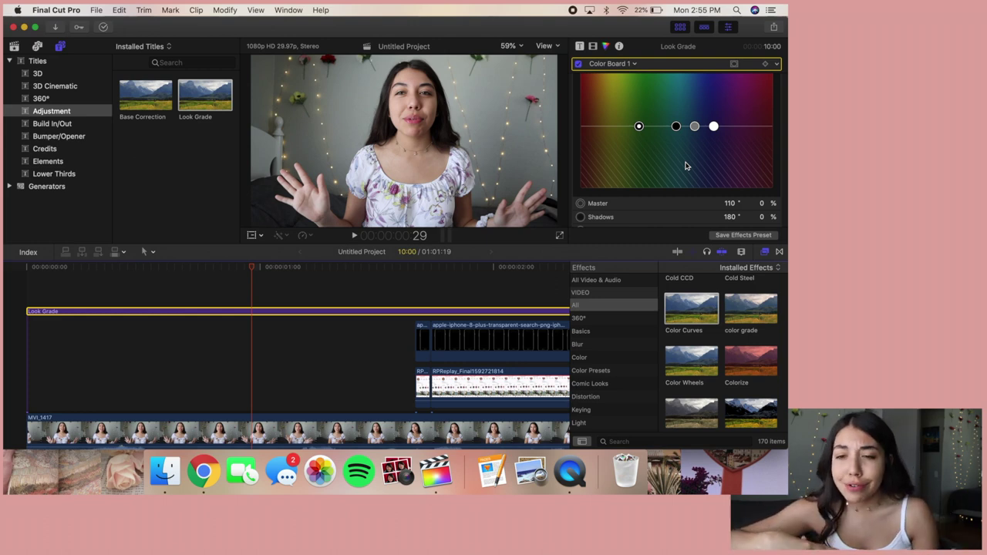
pyautogui.scroll(1, 721, 331)
pyautogui.click(733, 322)
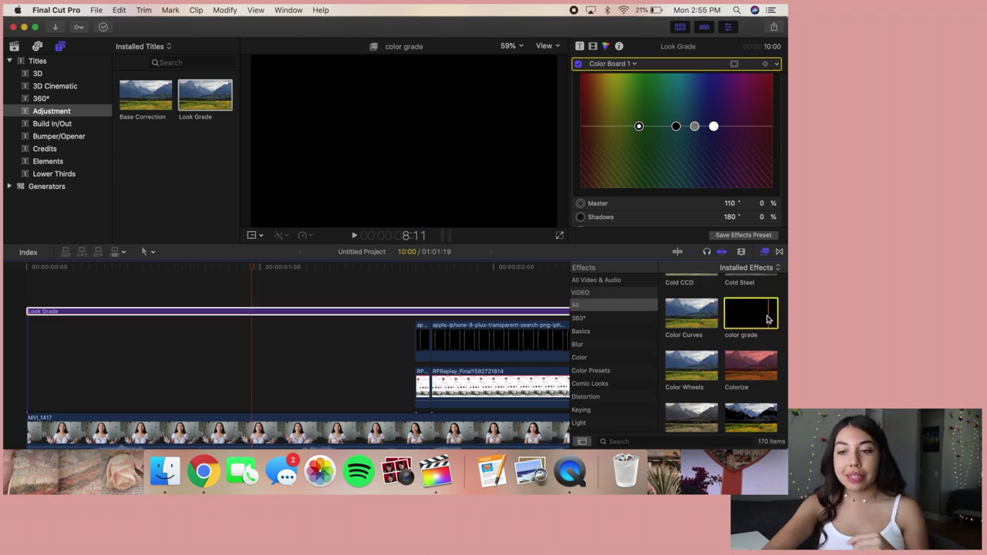
pyautogui.moveTo(758, 322); pyautogui.dragTo(303, 314)
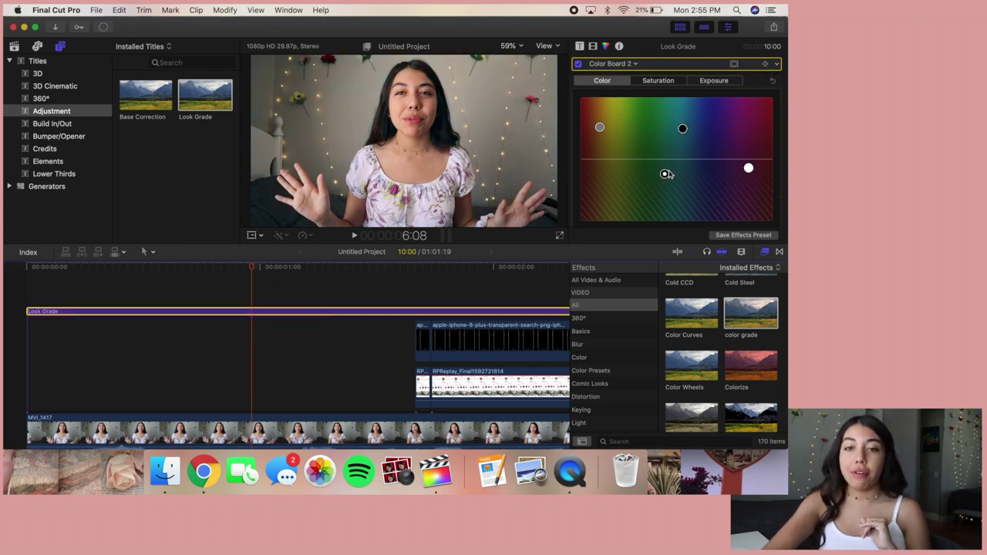
# Review the Color Board values (Shadows 49%, Midtones 52%) and deselect the layer
pyautogui.scroll(-4, 668, 173)
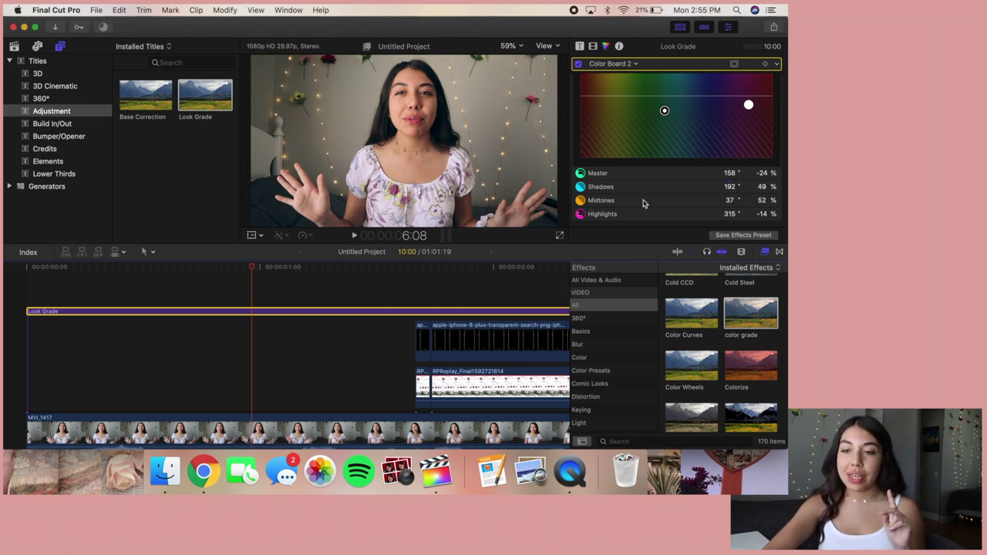
pyautogui.click(730, 200)
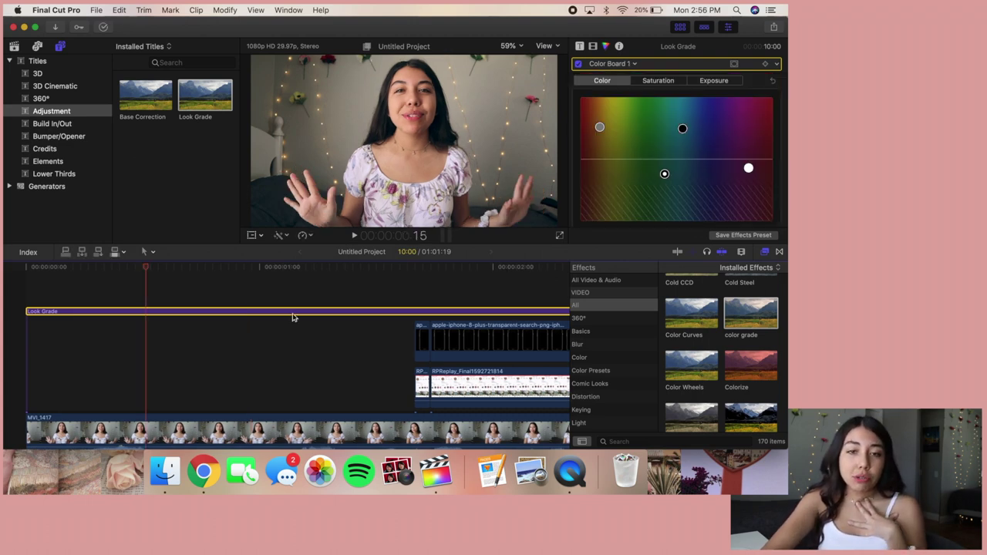
pyautogui.click(383, 300)
pyautogui.hscroll(3, 384, 300)
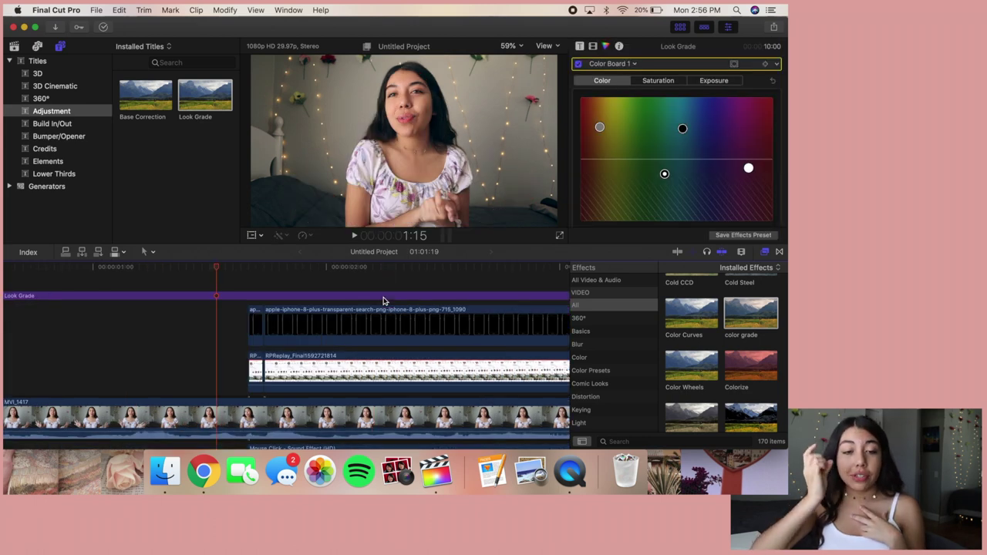
pyautogui.hscroll(-2, 383, 301)
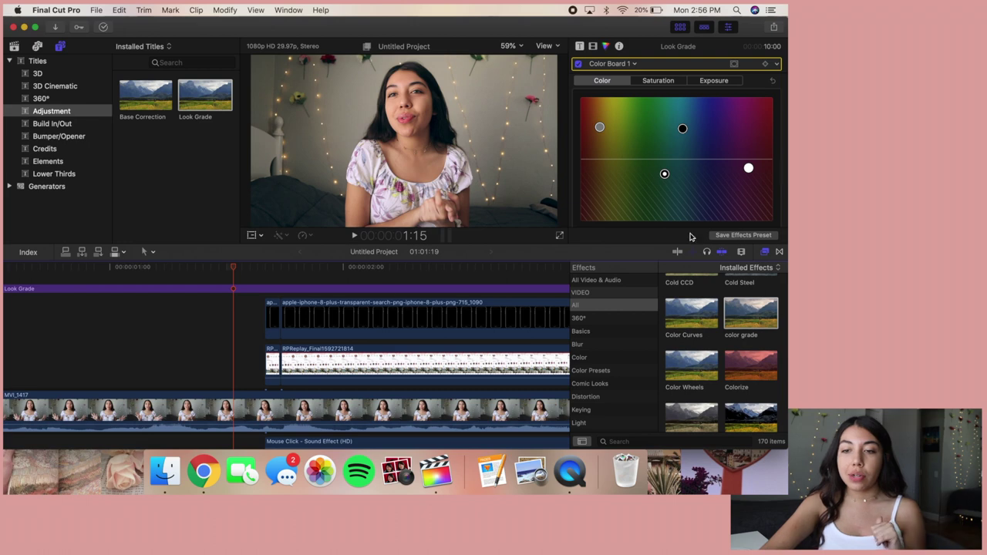
# Save the grade as effects preset 'effect for video' and jump back to the project start
pyautogui.click(722, 235)
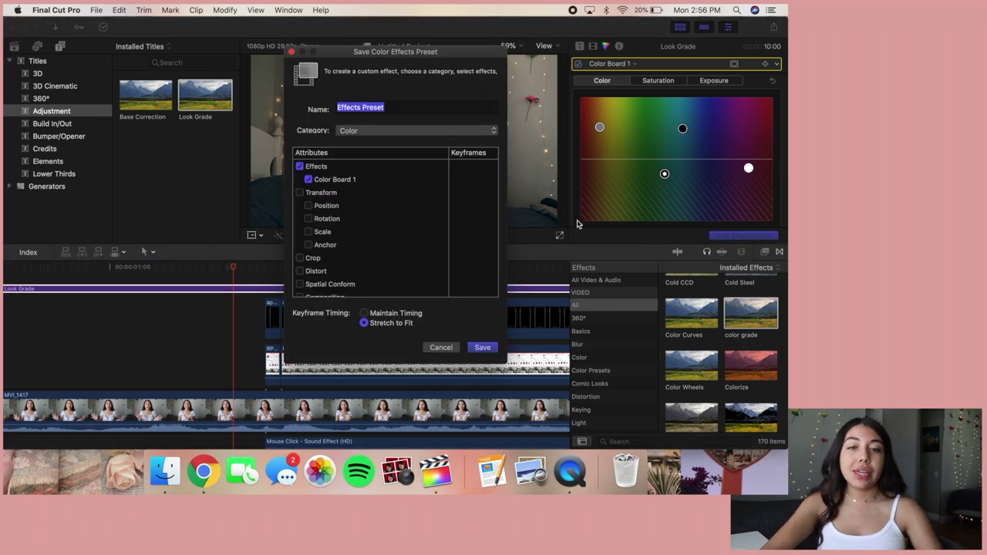
pyautogui.write('effect for video')
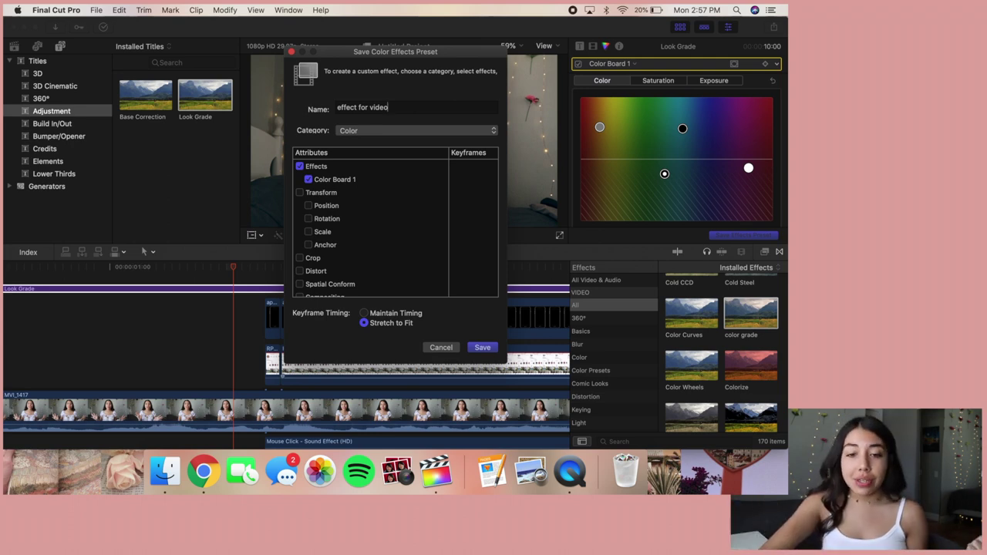
pyautogui.press('Return')
pyautogui.press('Home')
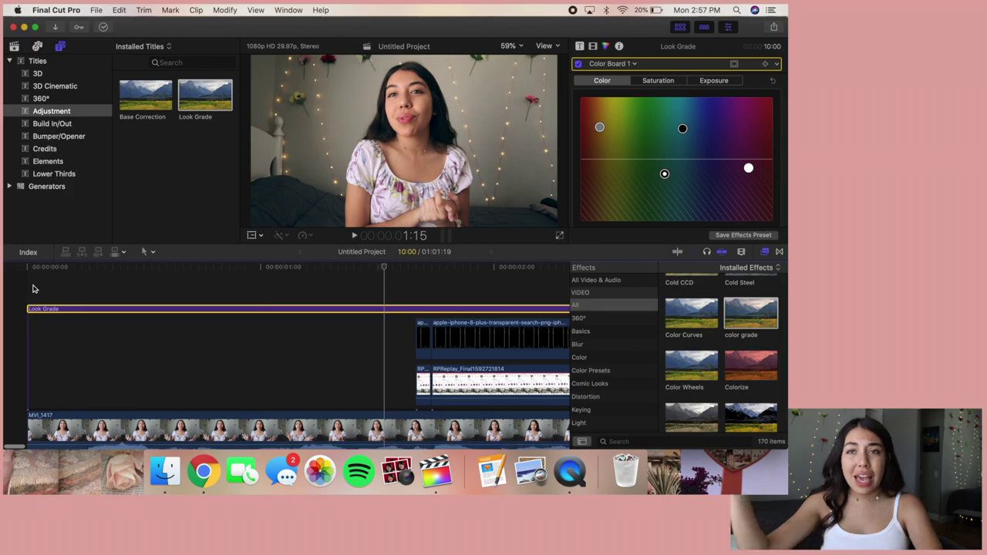